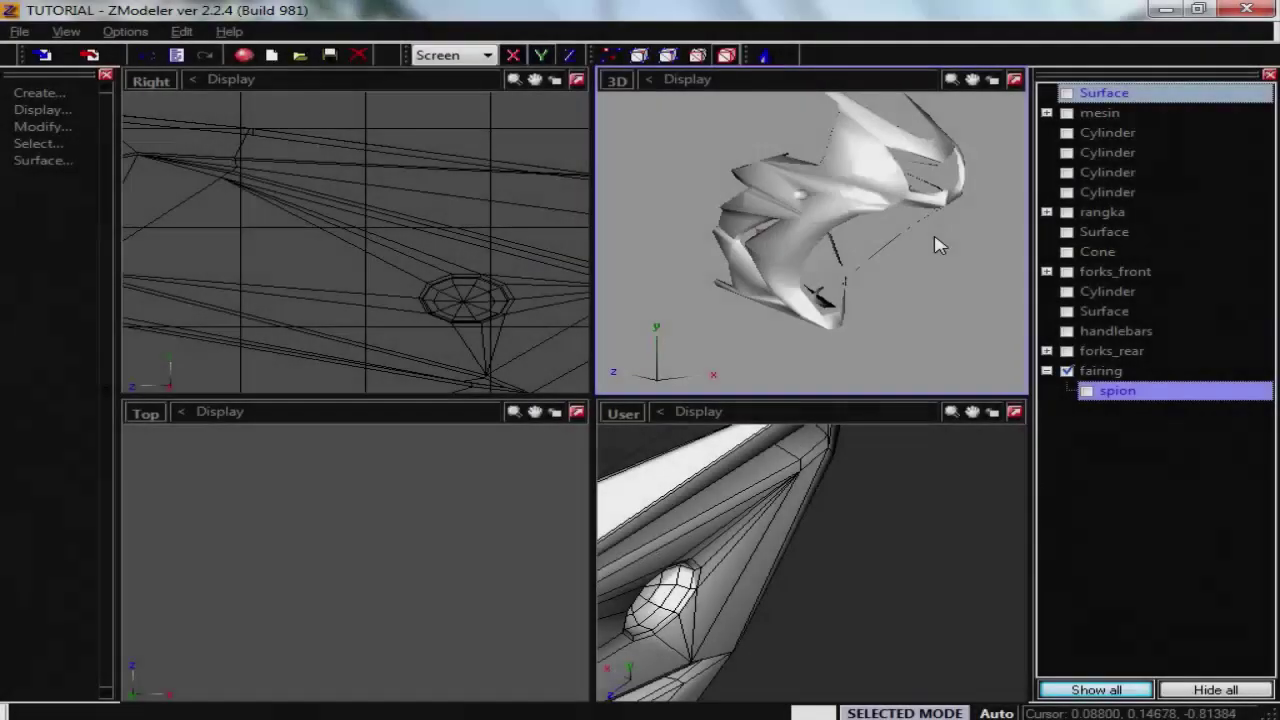
Place a new cylinder primitive on the fairing's side in the maximized Right view.
left_click(788, 55)
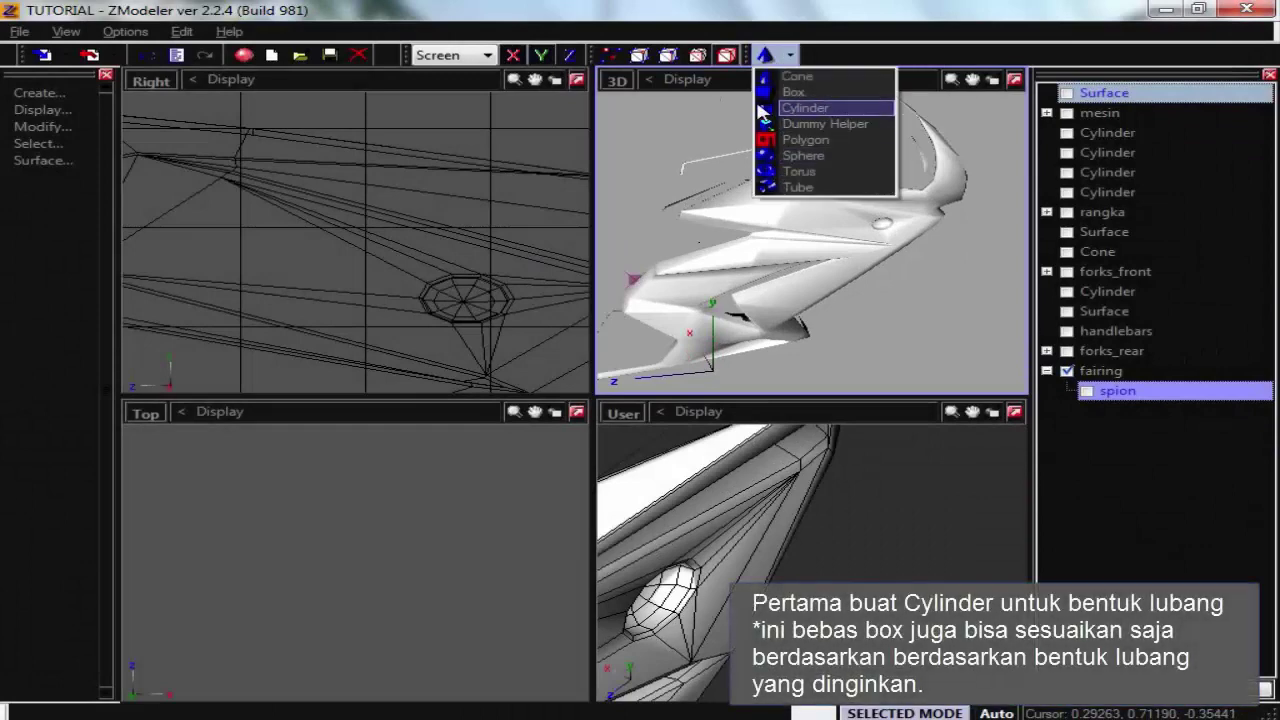
left_click(795, 108)
left_click(577, 79)
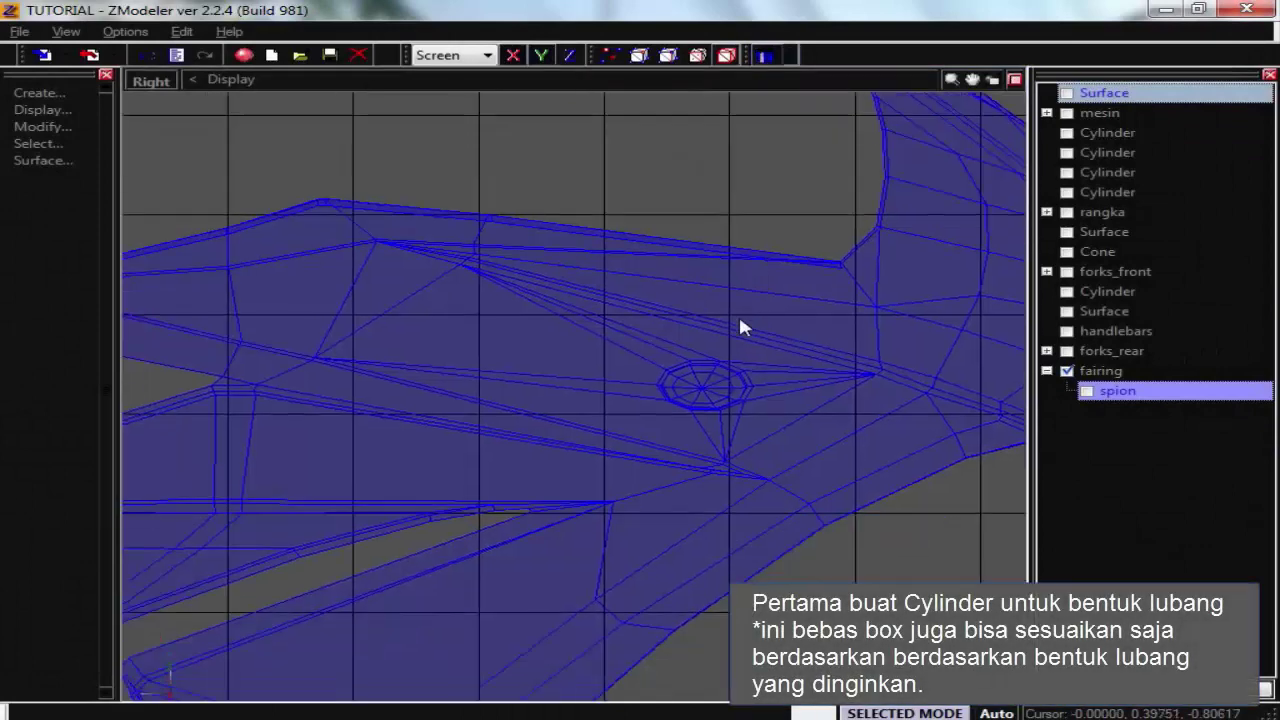
scroll(553, 347, "up", 2)
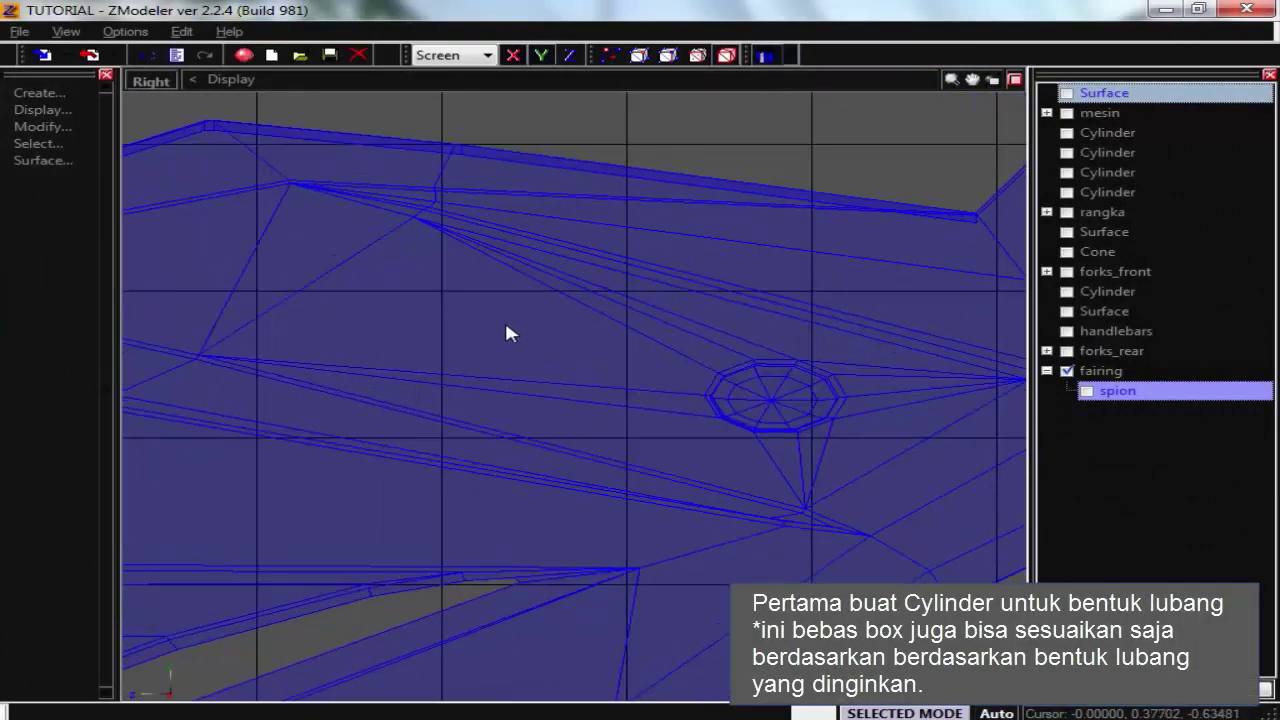
scroll(504, 319, "up", 2)
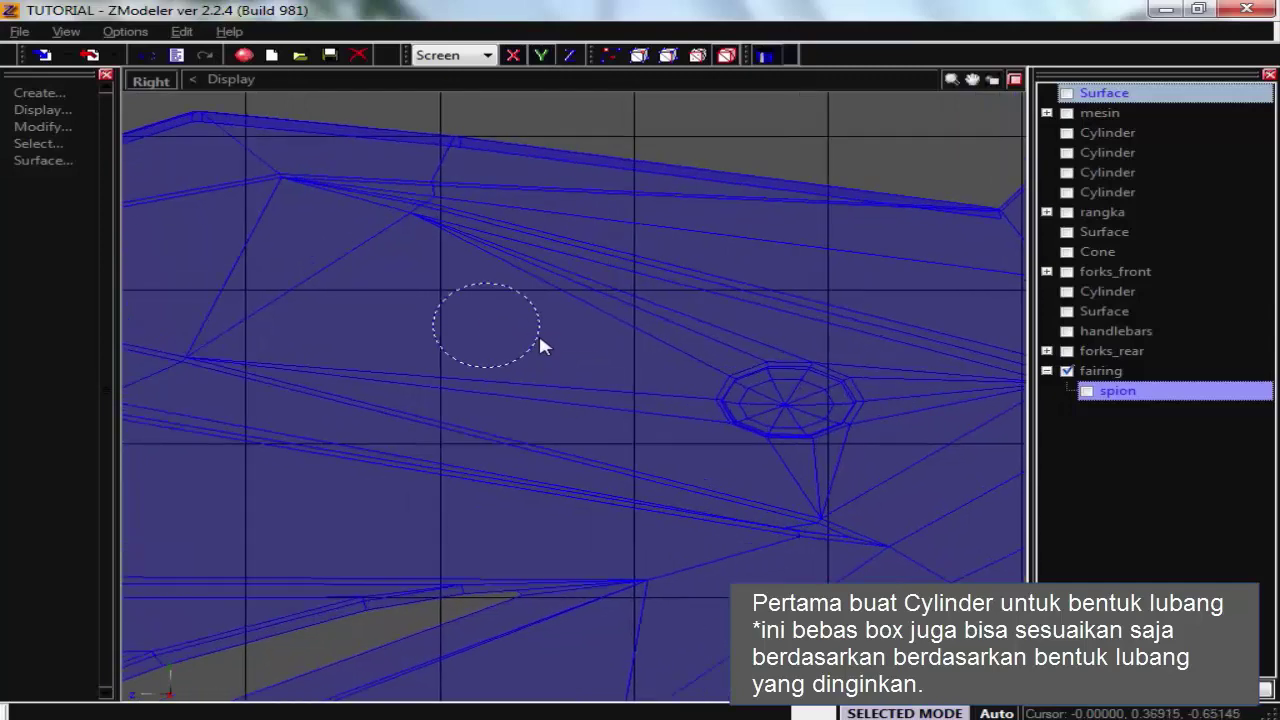
left_click(540, 345)
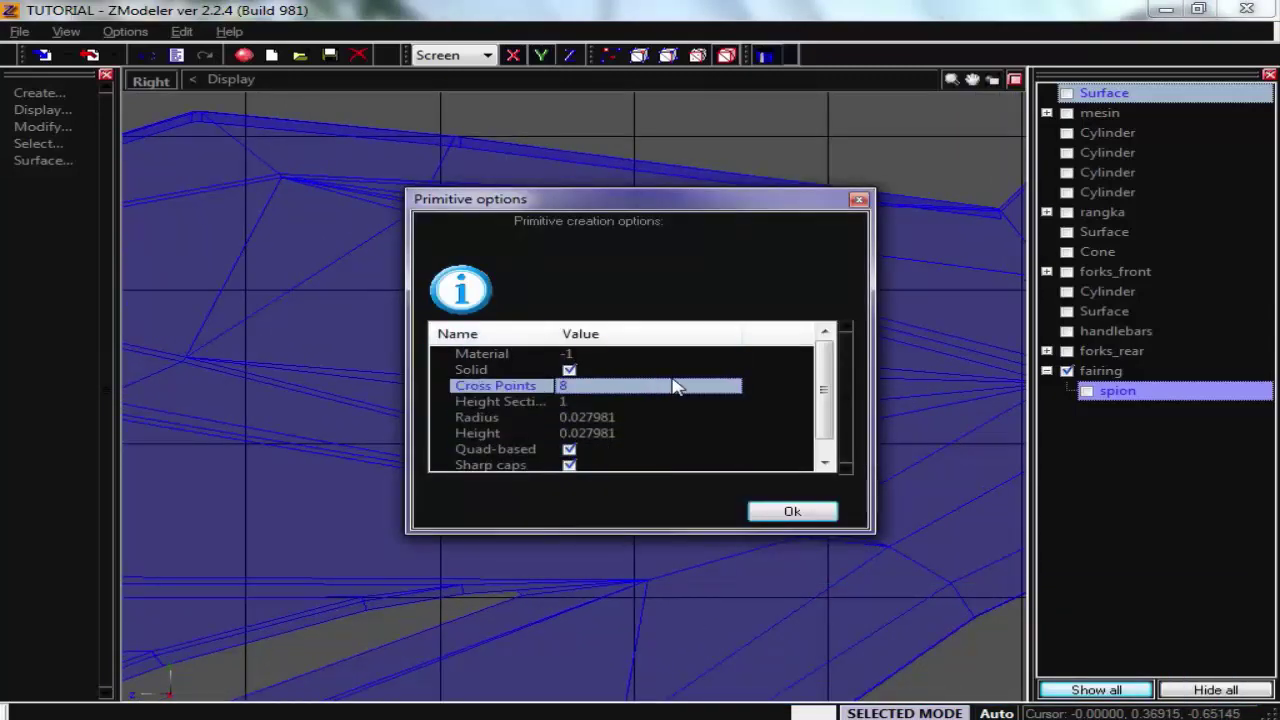
Give the cylinder 10 cross points and select the new cylinder on its own.
left_click(668, 388)
type("2")
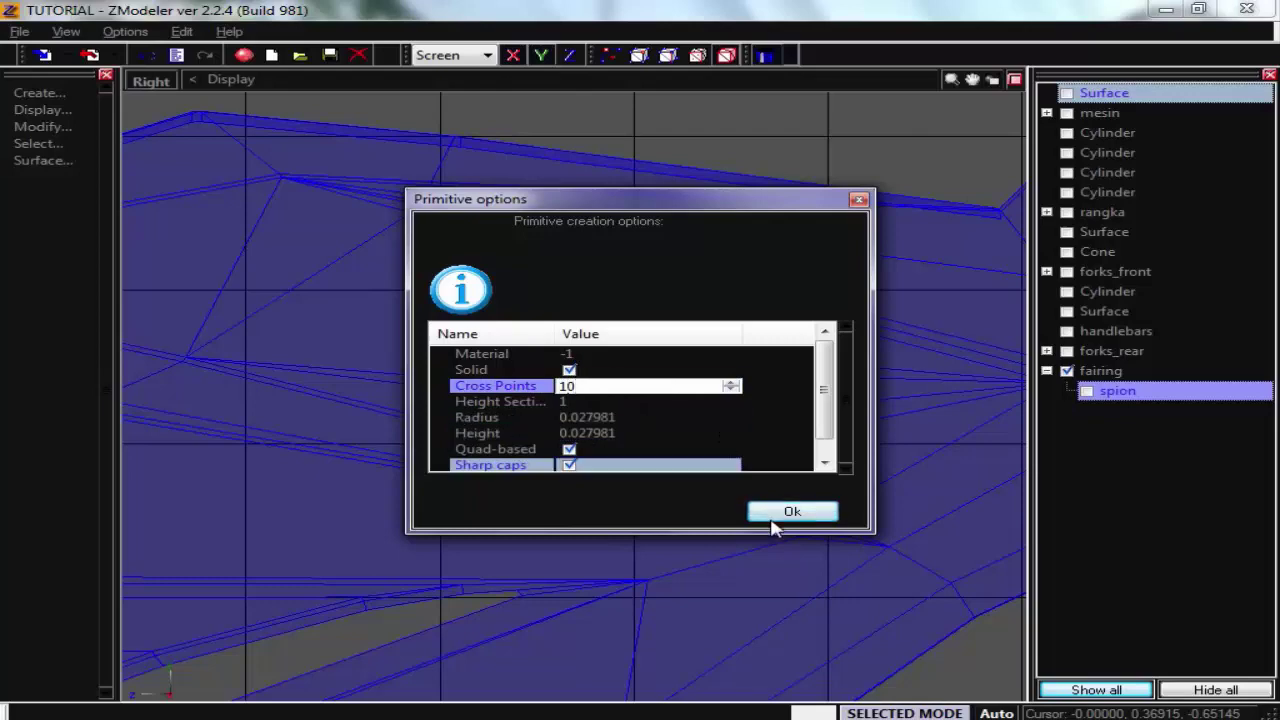
left_click(772, 515)
scroll(440, 280, "up", 1)
left_click_drag(432, 276, 620, 420)
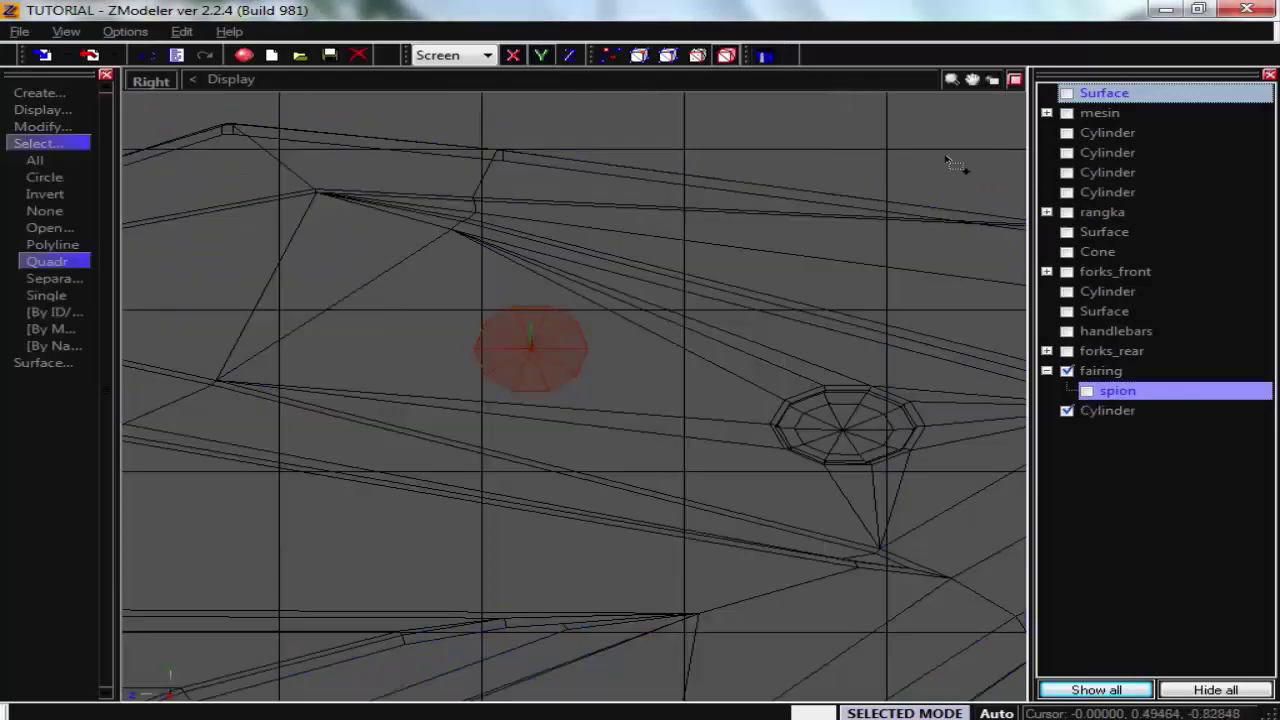
Restore the four-view layout with Move active, then deselect the fairing in Top view.
left_click(1013, 79)
key("m")
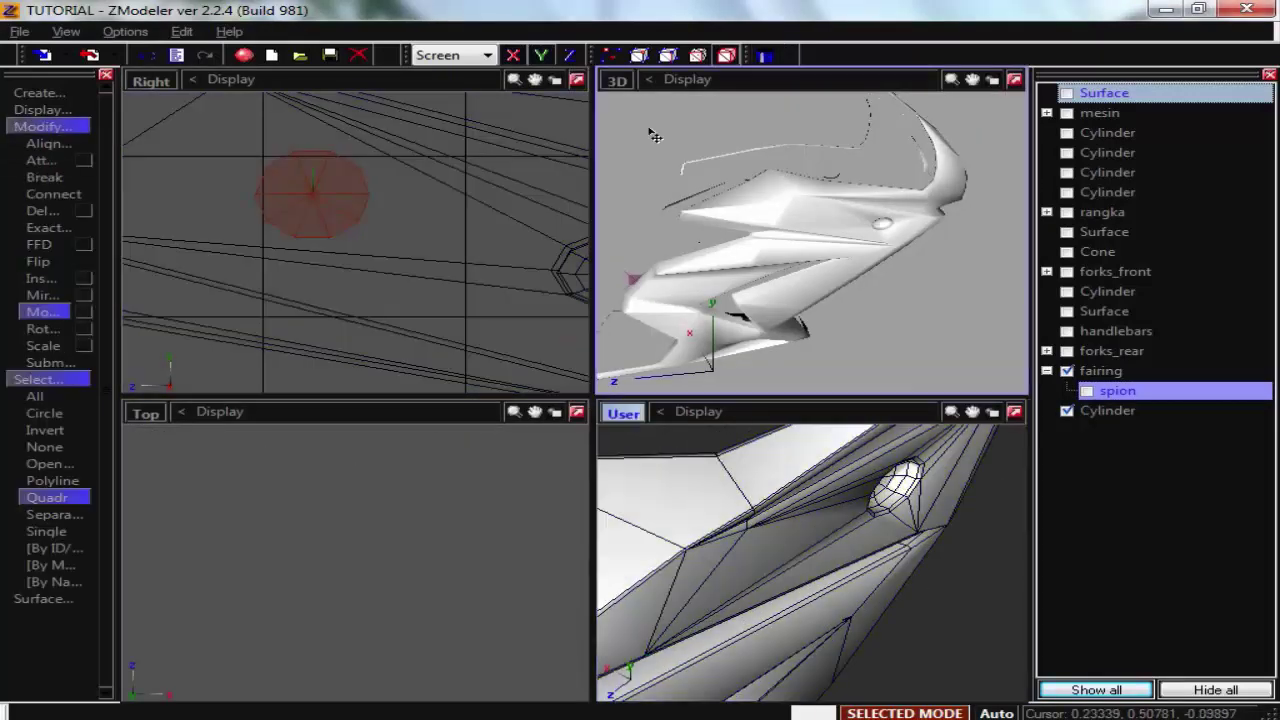
left_click(400, 555)
scroll(400, 555, "down", 3)
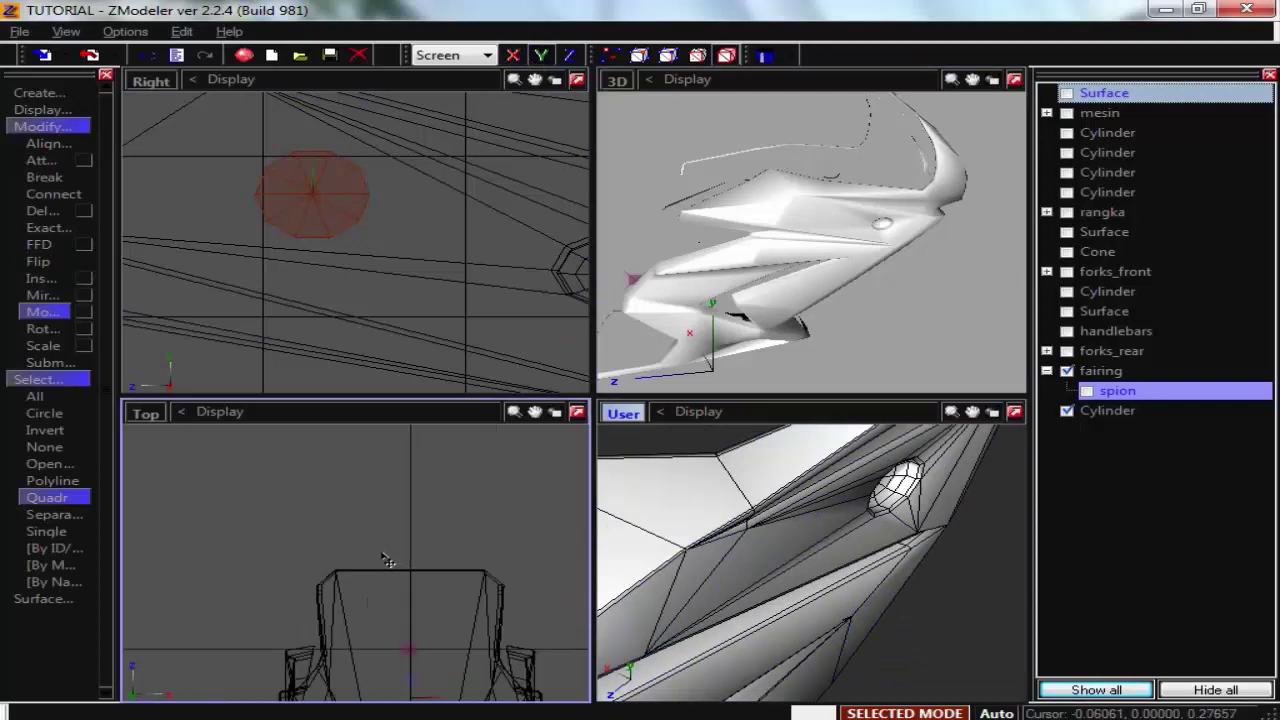
left_click(430, 600)
scroll(430, 600, "up", 2)
scroll(430, 599, "up", 2)
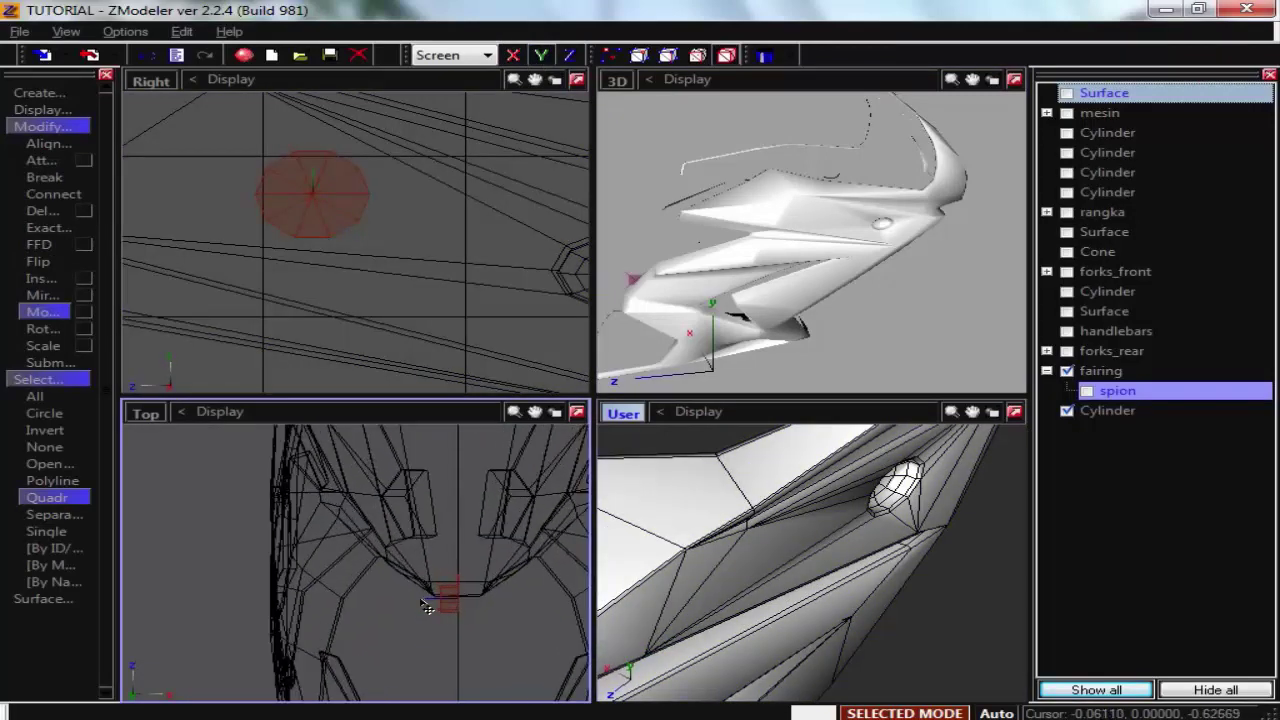
left_click(408, 675)
Slide the cylinder sideways onto the fairing surface and orbit to inspect it.
scroll(480, 635, "up", 1)
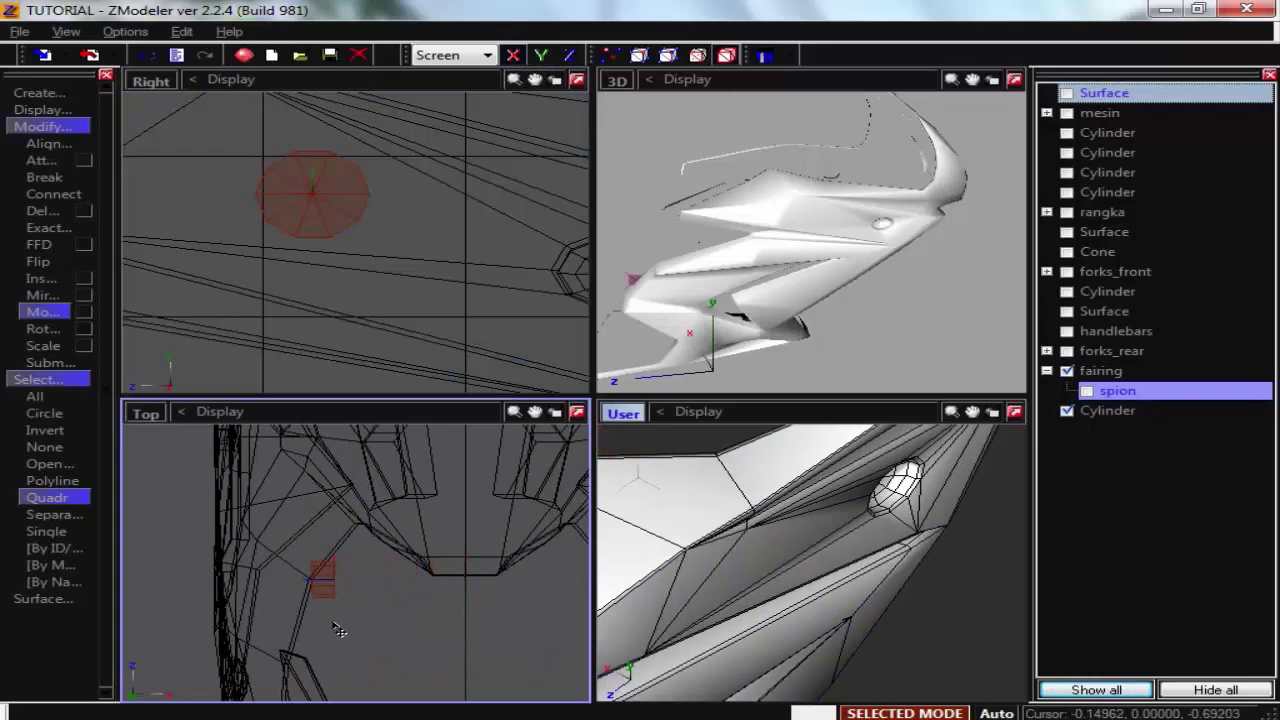
scroll(310, 619, "up", 3)
left_click(240, 546)
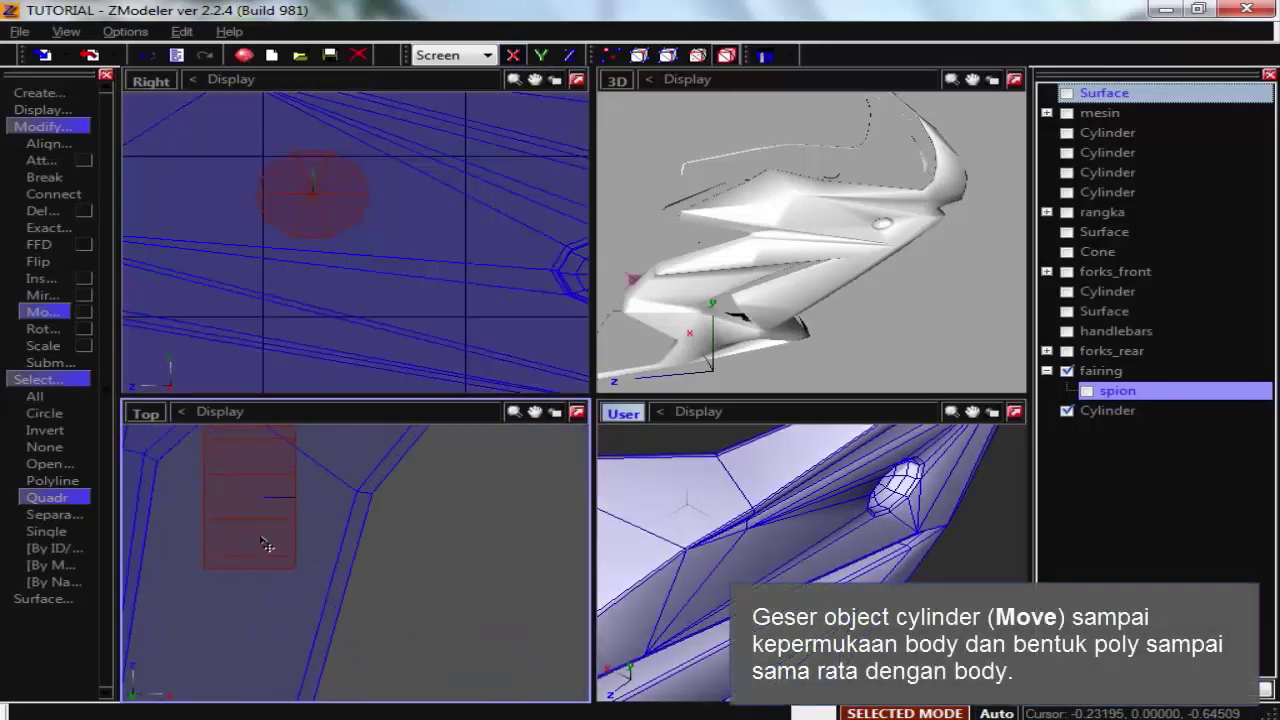
left_click_drag(240, 546, 15, 536)
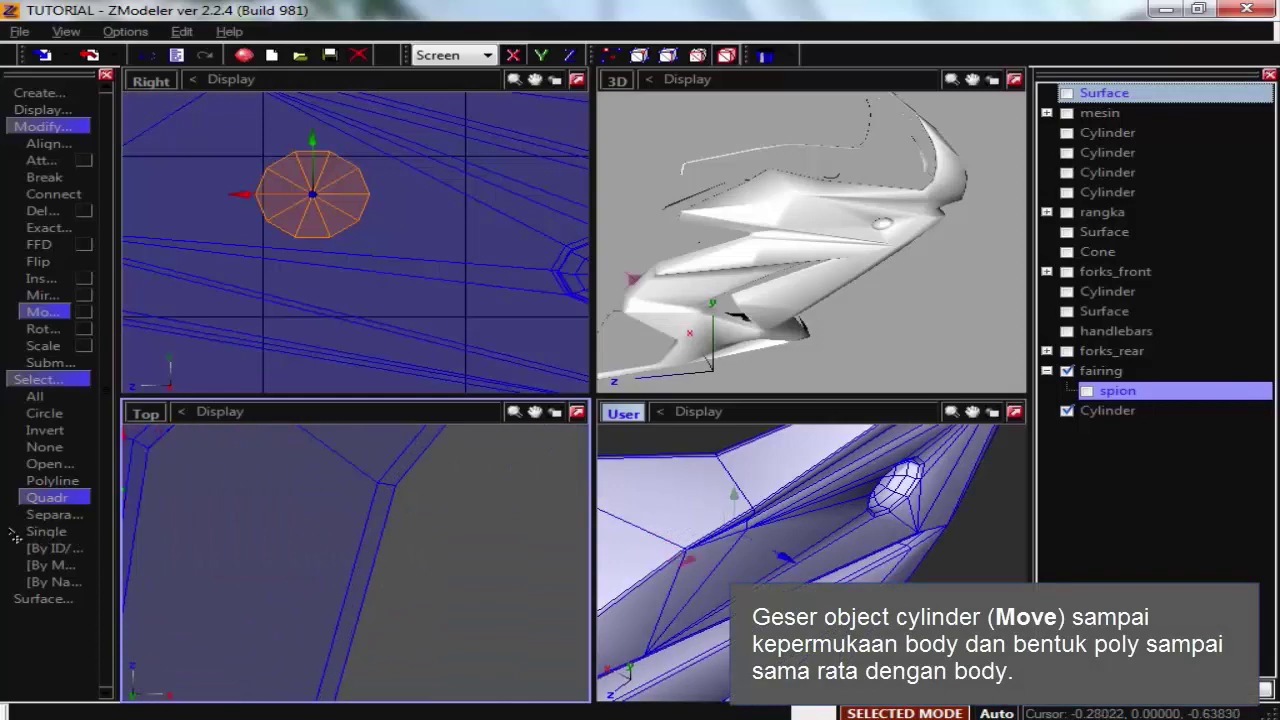
left_click(45, 531)
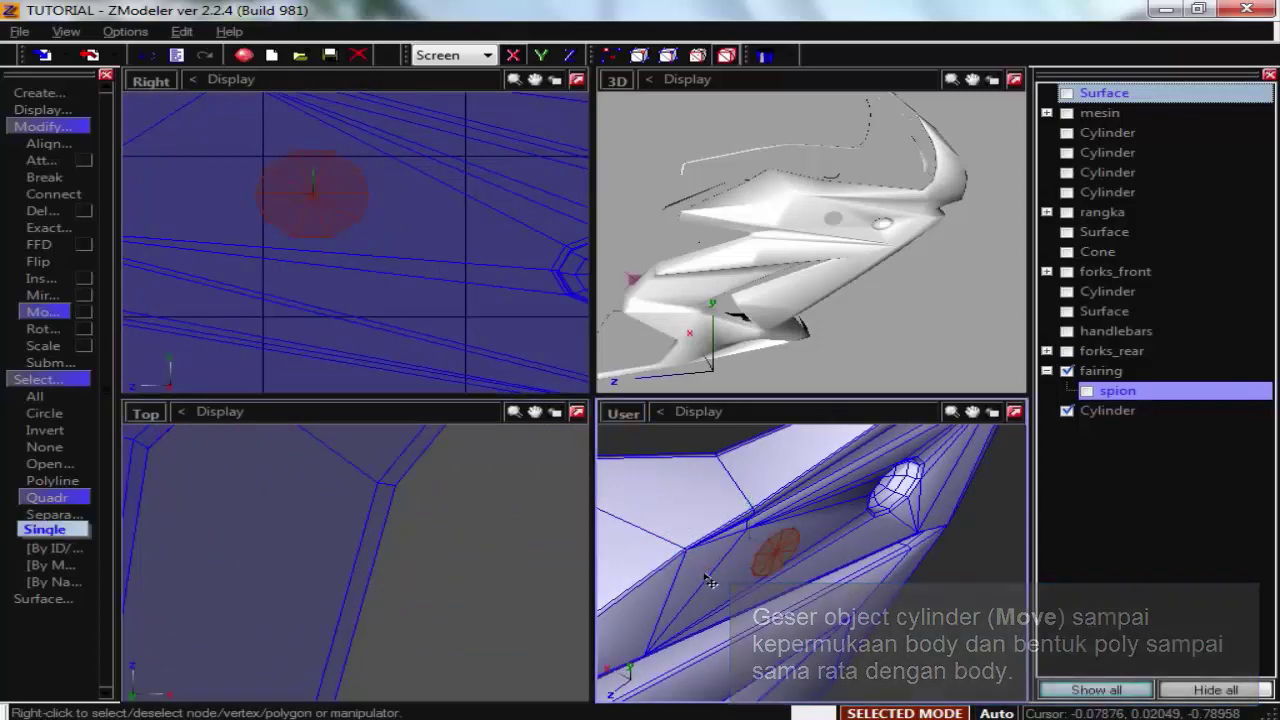
scroll(979, 674, "up", 3)
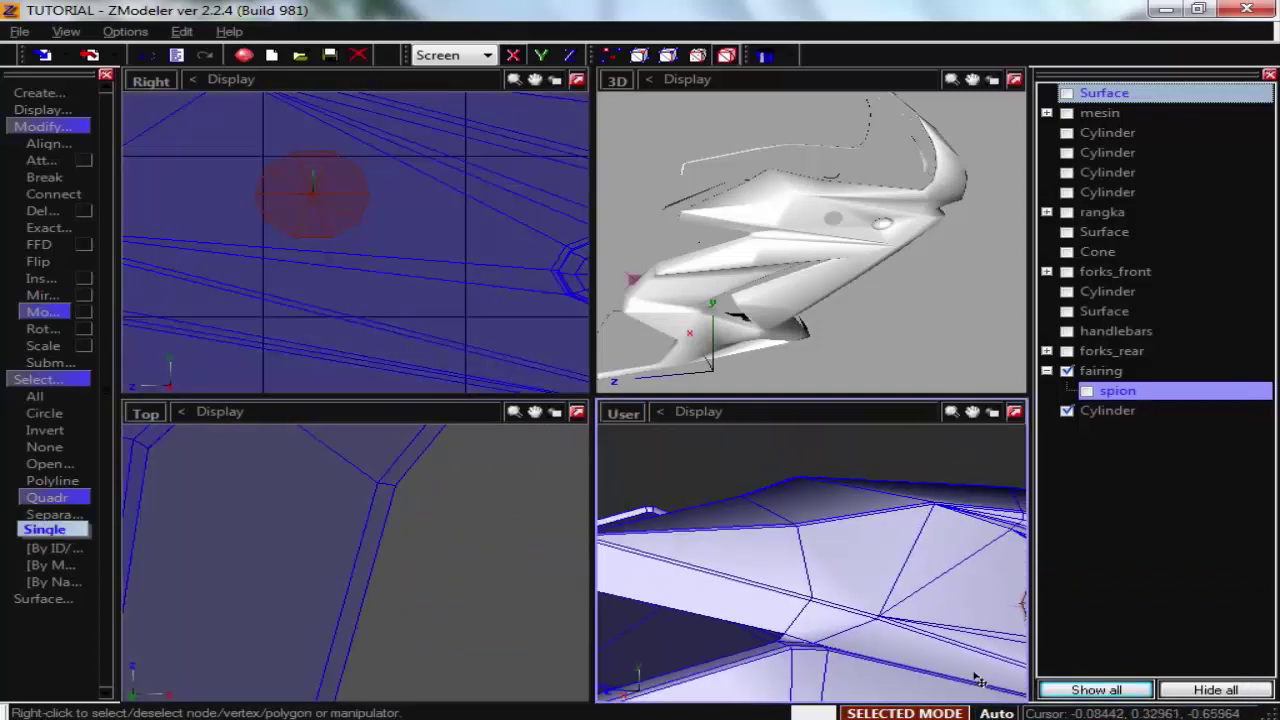
scroll(980, 674, "down", 5)
middle_click_drag(760, 580, 829, 553)
Orbit around the cylinder and switch the lower-left viewport to the Front view.
scroll(830, 553, "up", 5)
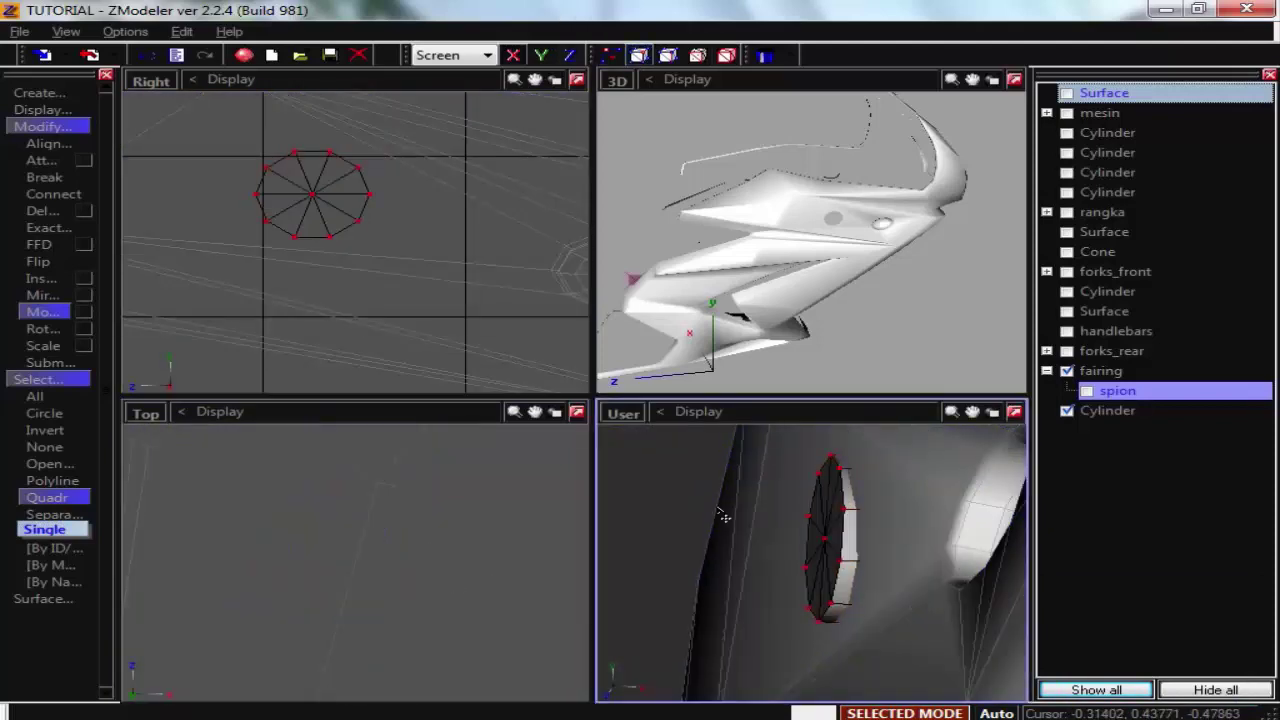
middle_click_drag(720, 516, 868, 481)
left_click_drag(845, 459, 868, 481)
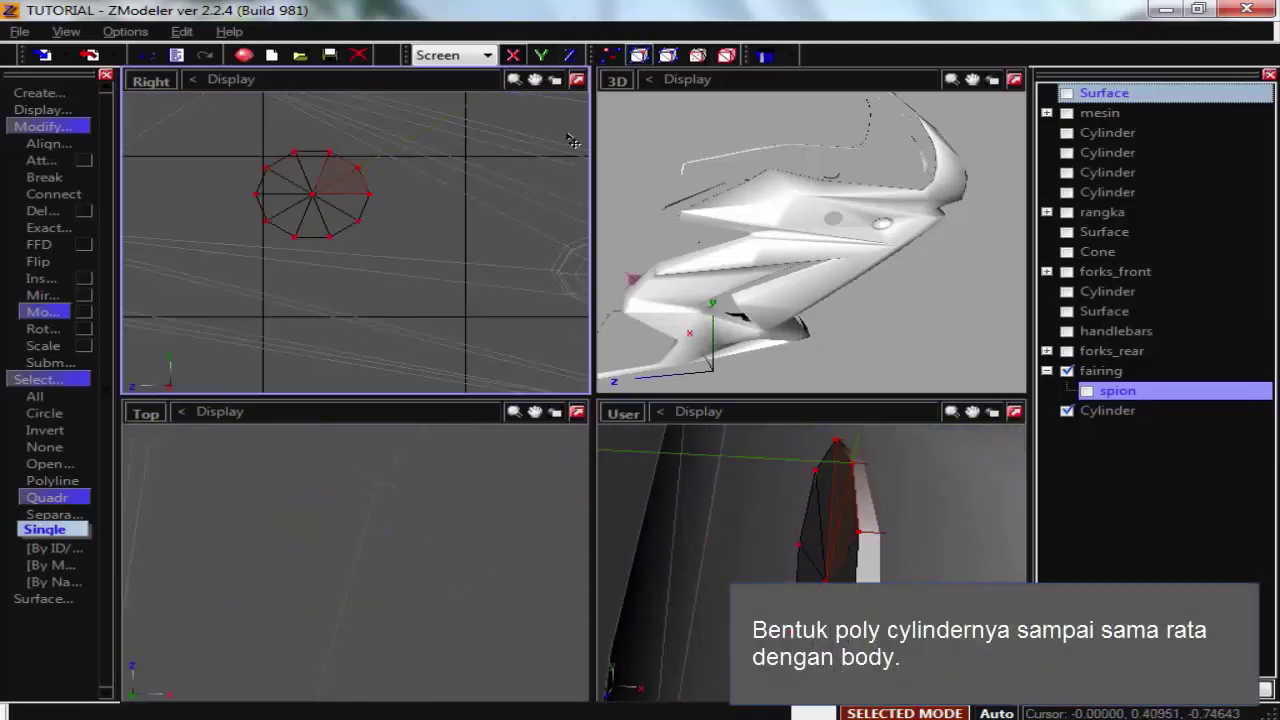
scroll(206, 494, "up", 4)
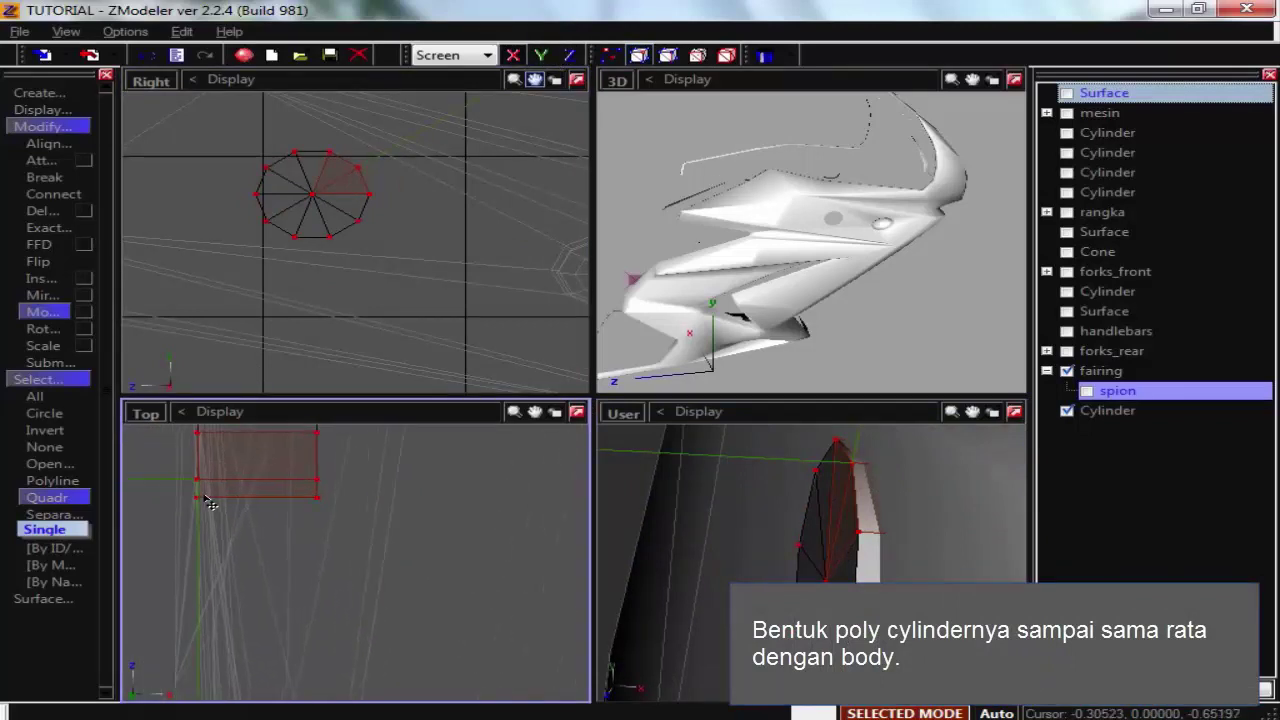
left_click(150, 413)
left_click(178, 450)
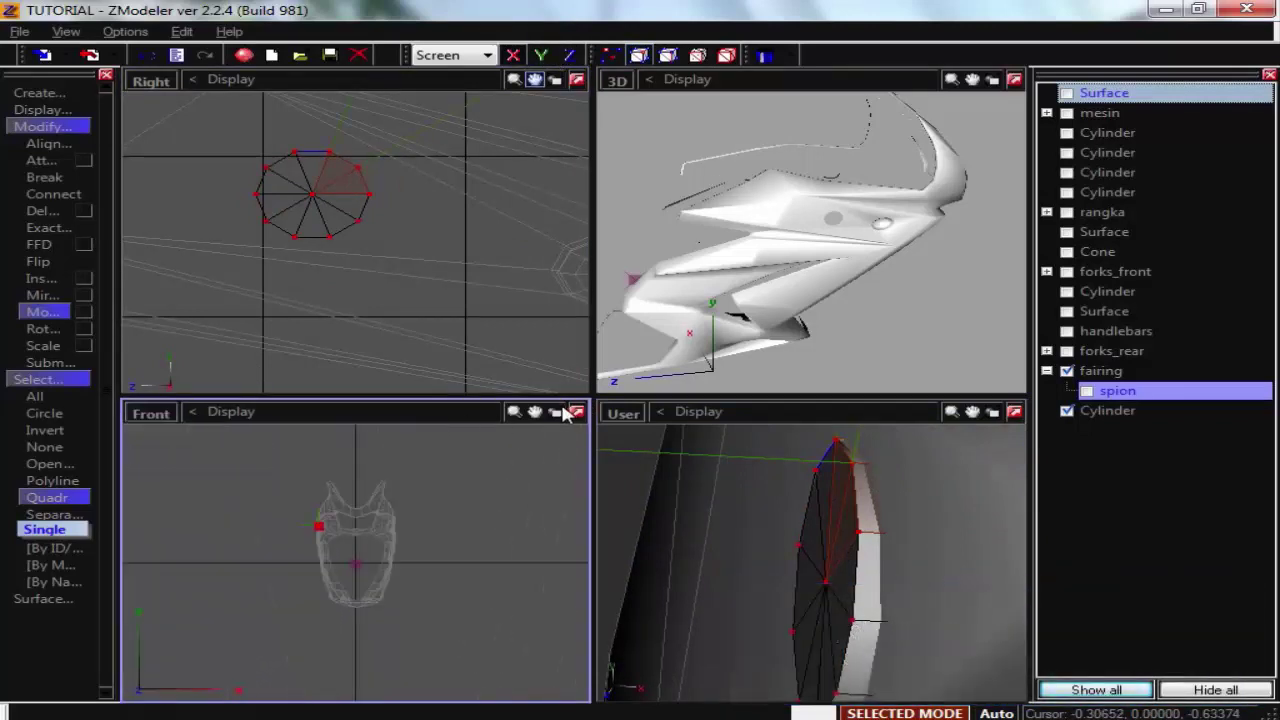
scroll(284, 540, "up", 4)
scroll(462, 517, "up", 3)
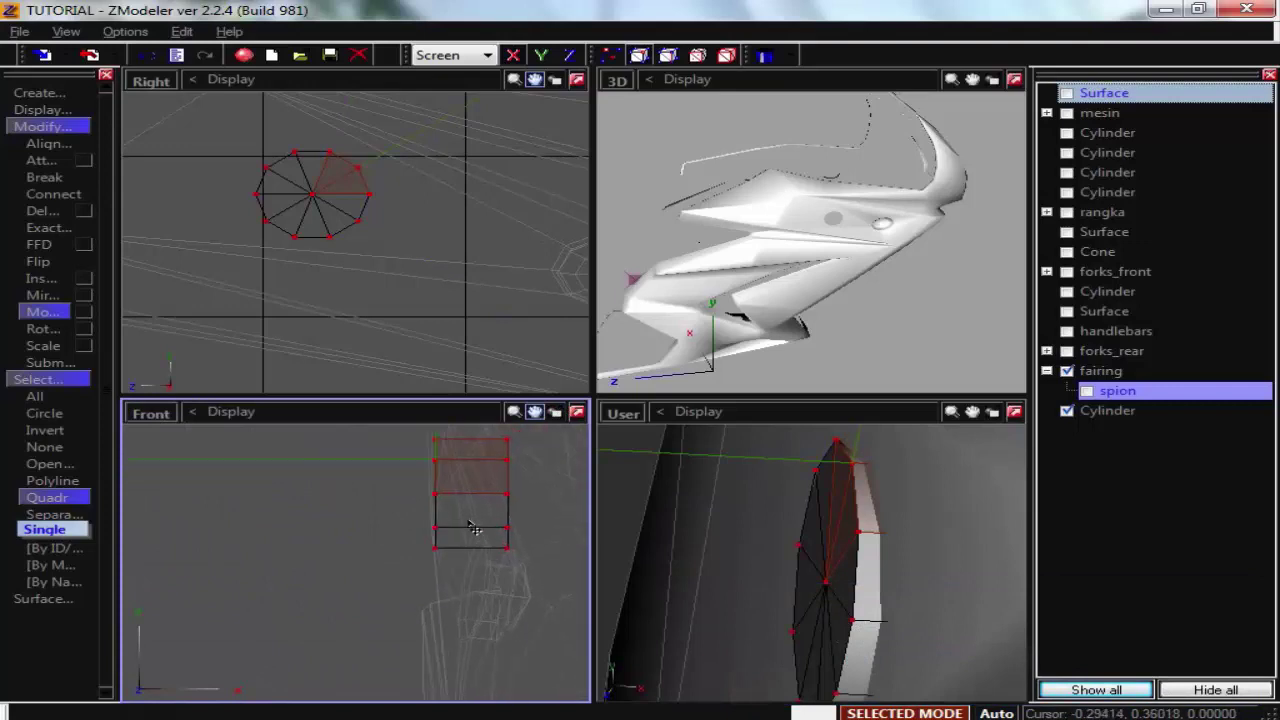
scroll(386, 537, "up", 2)
scroll(380, 532, "up", 1)
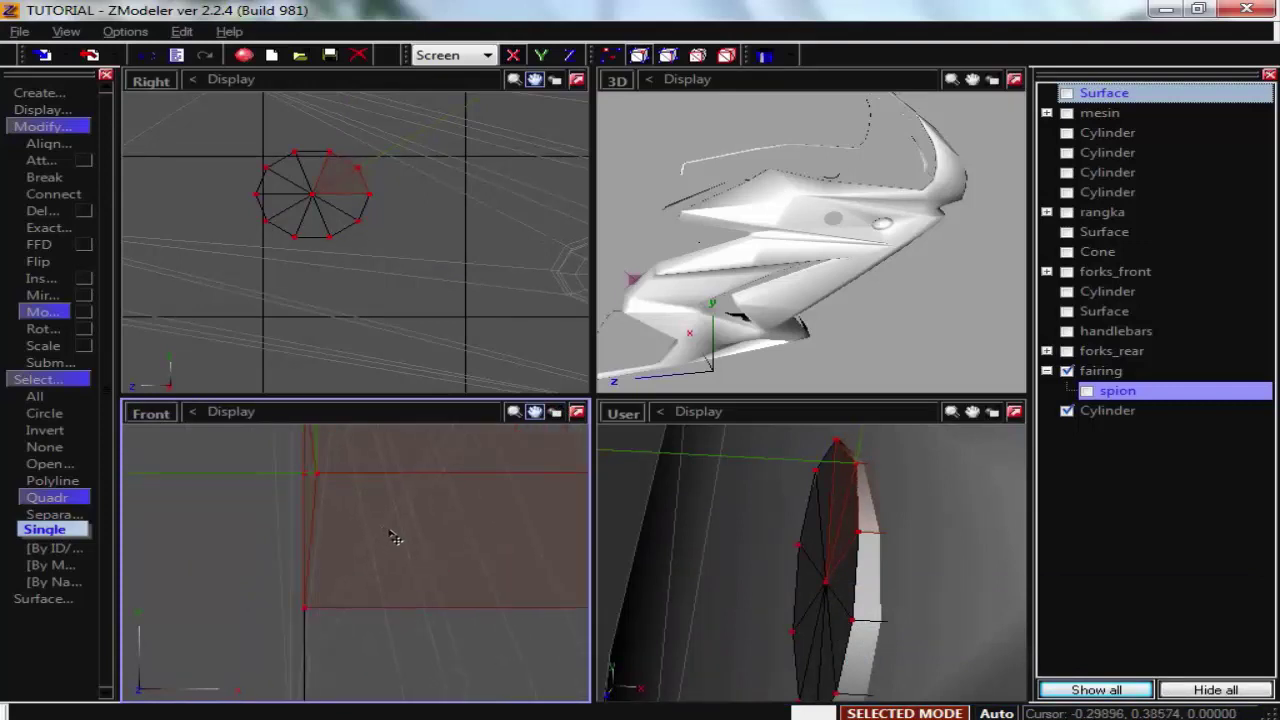
Pick individual faces of the cylinder in the Front view, trying several.
left_click(871, 572)
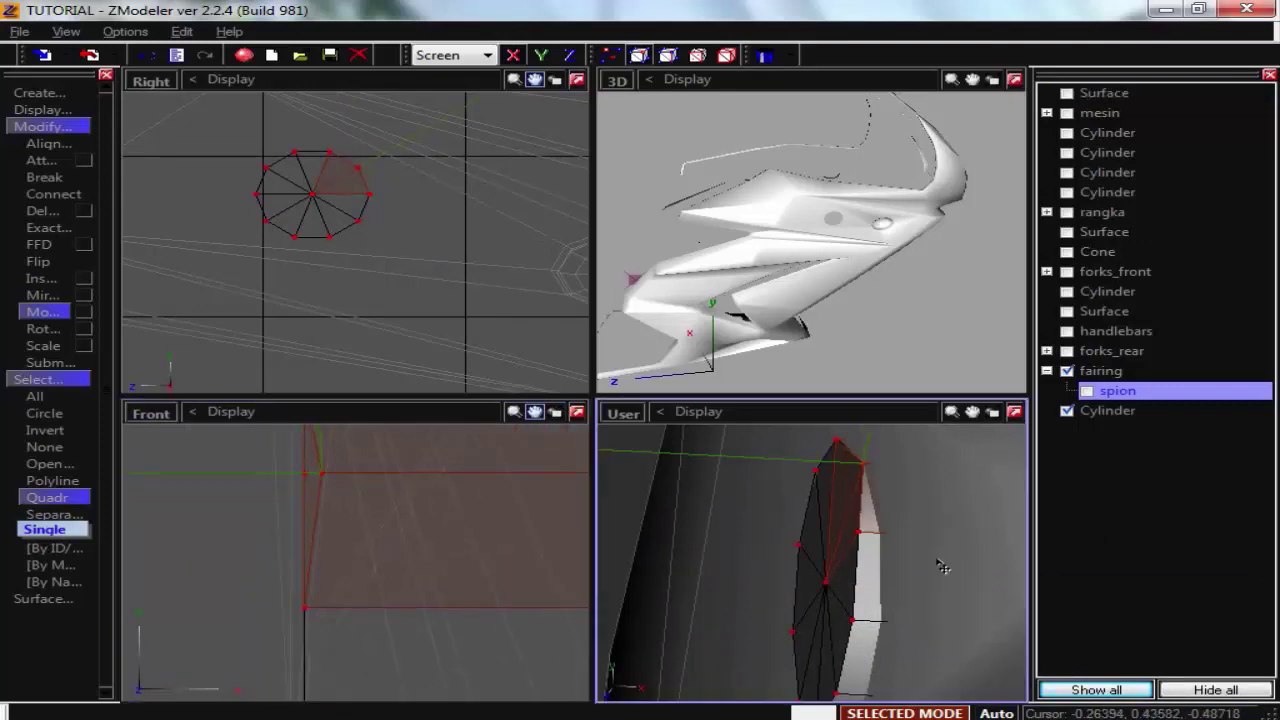
left_click(874, 559)
left_click(499, 543)
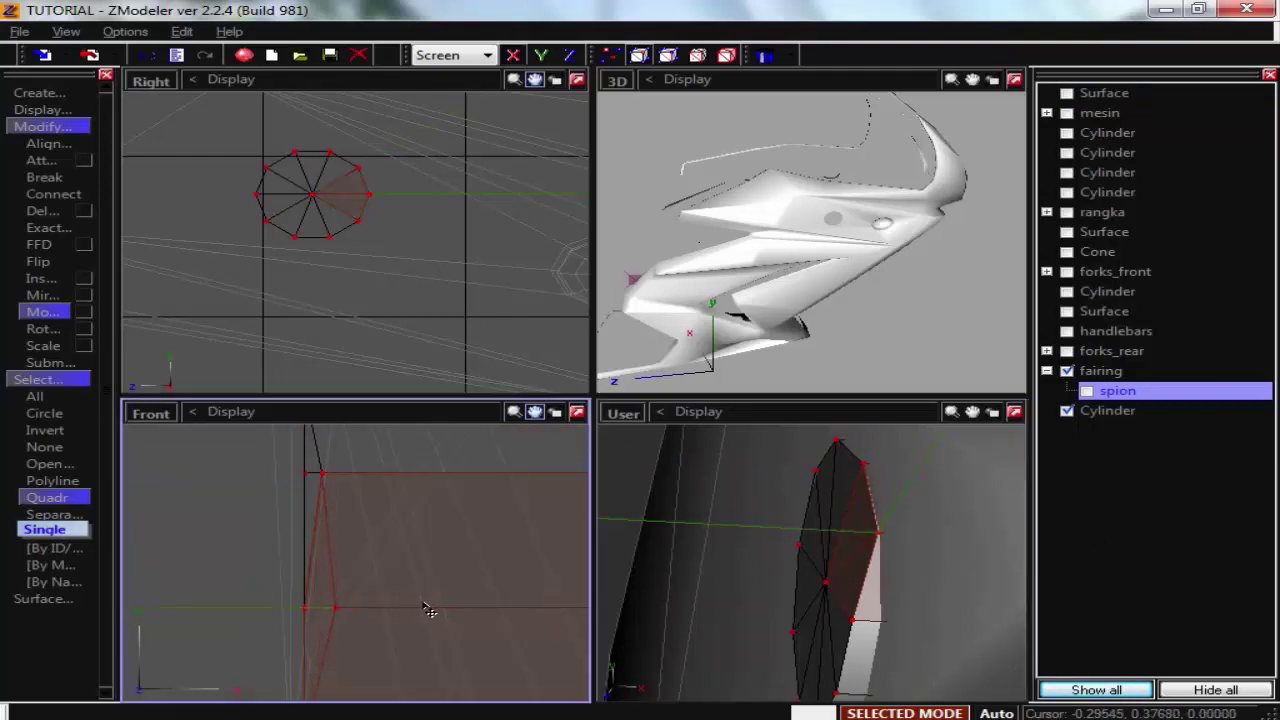
left_click(700, 560)
scroll(874, 484, "down", 2)
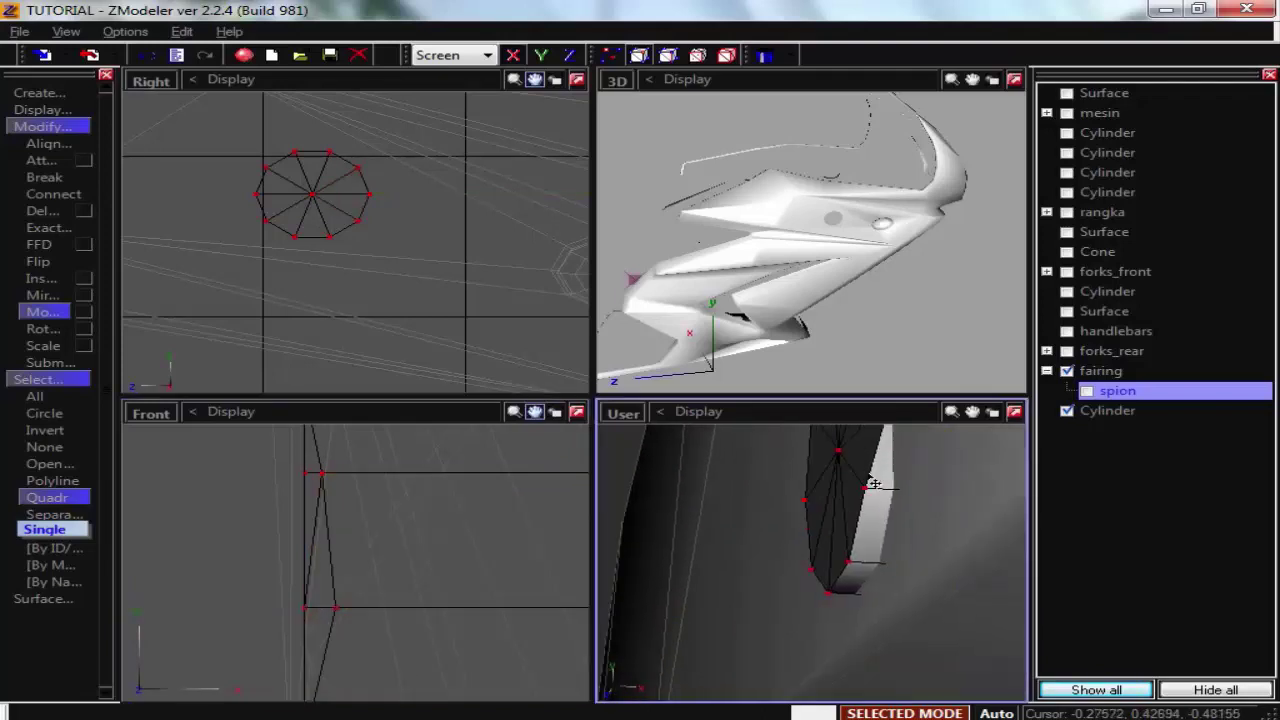
left_click(431, 601)
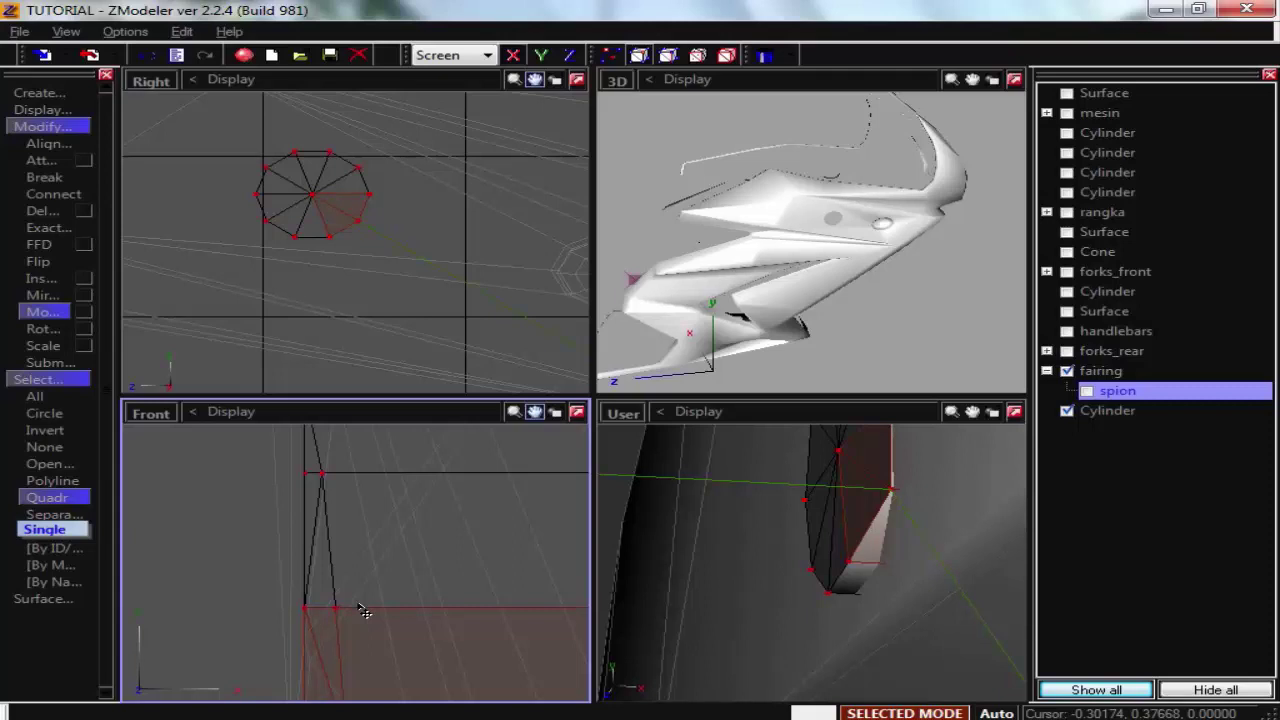
left_click(851, 600)
scroll(751, 600, "up", 2)
scroll(705, 600, "up", 1)
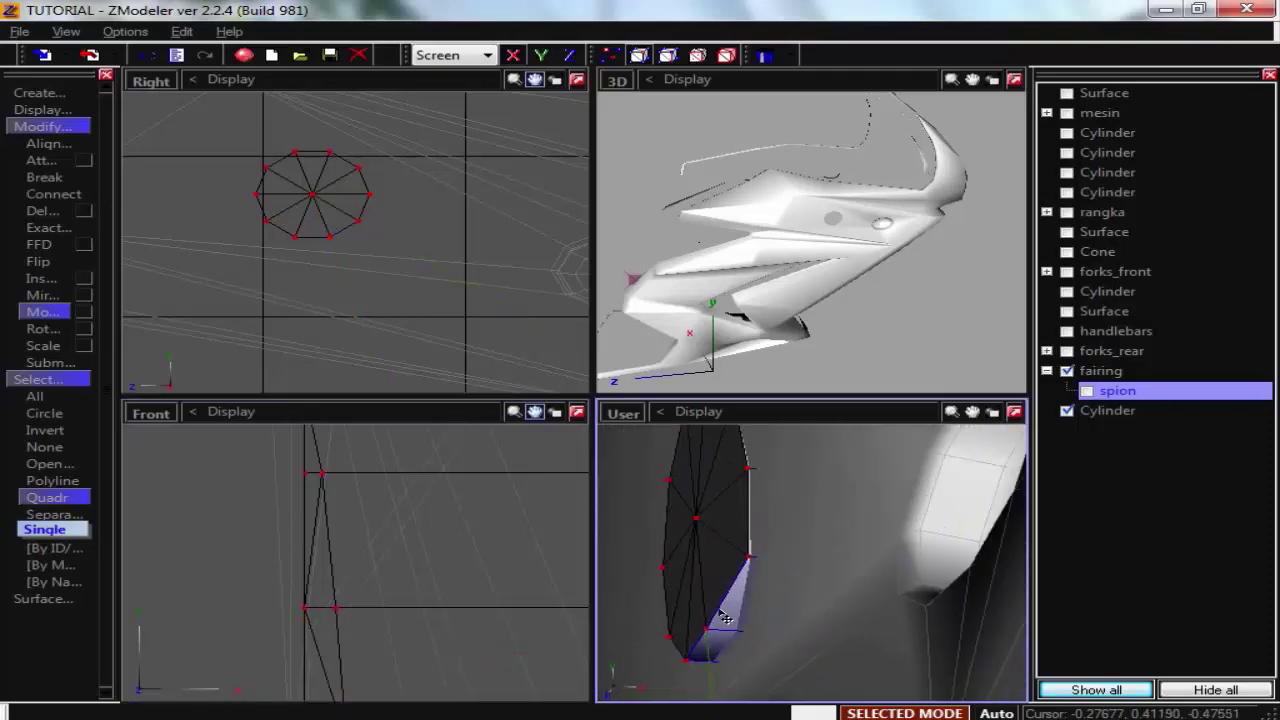
Select the cylinder's lower and large side faces to position it on the fairing.
left_click(336, 685)
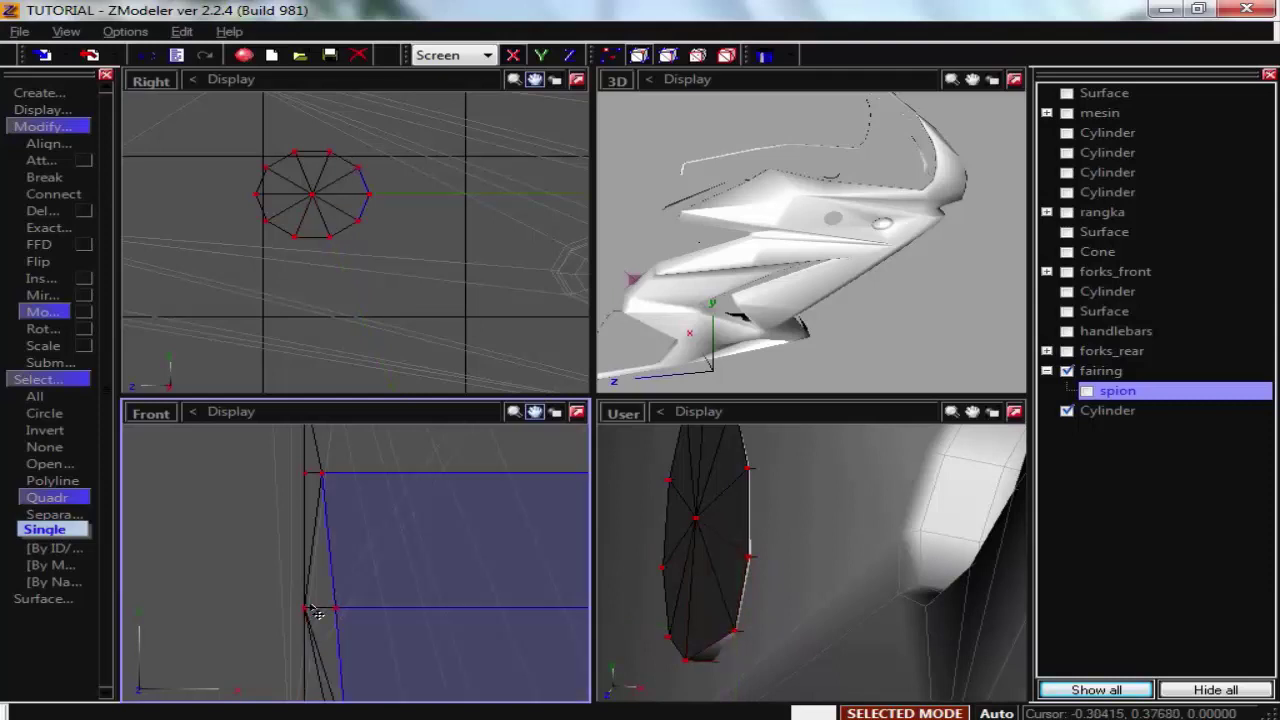
left_click(400, 622)
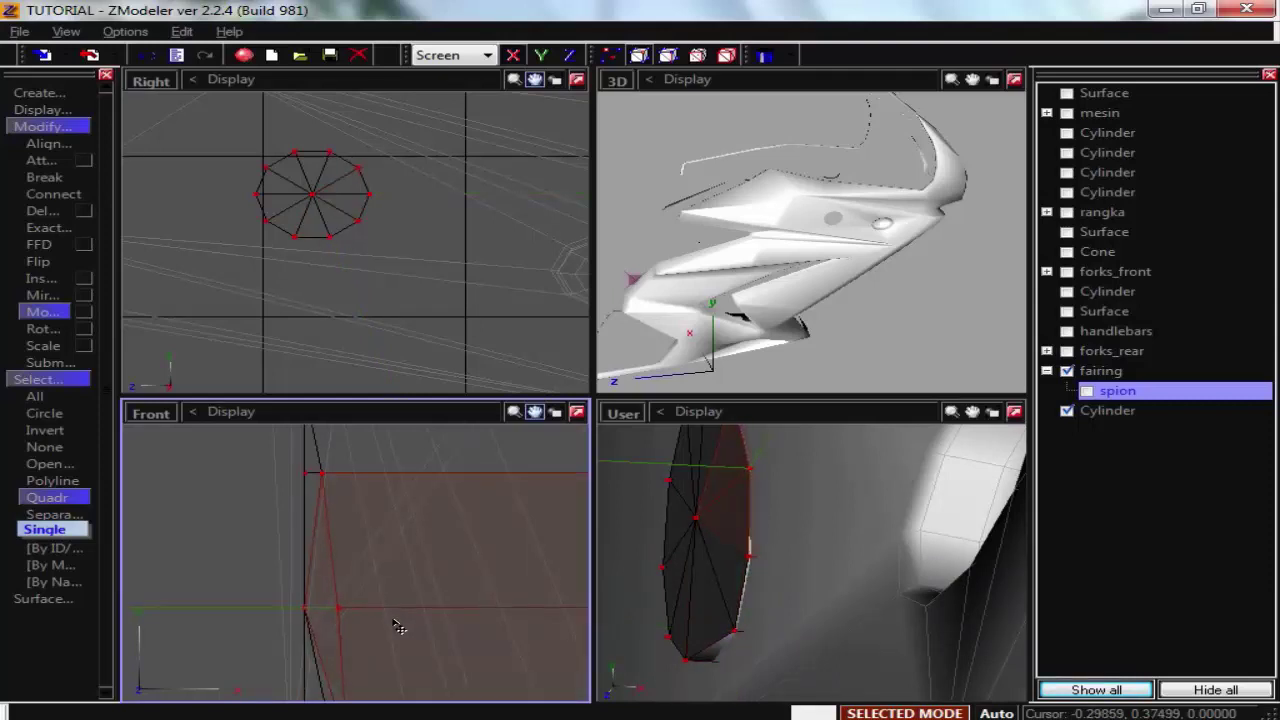
left_click(398, 626)
scroll(423, 513, "down", 2)
left_click(360, 576)
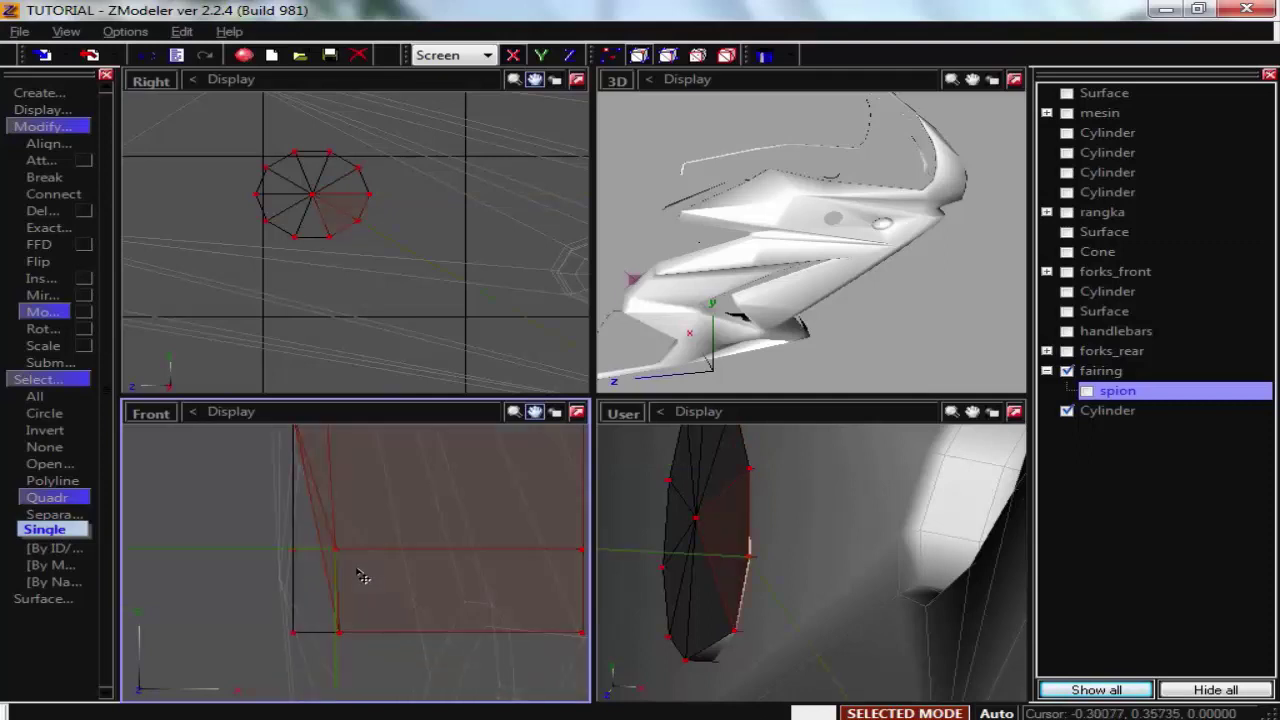
left_click(365, 578)
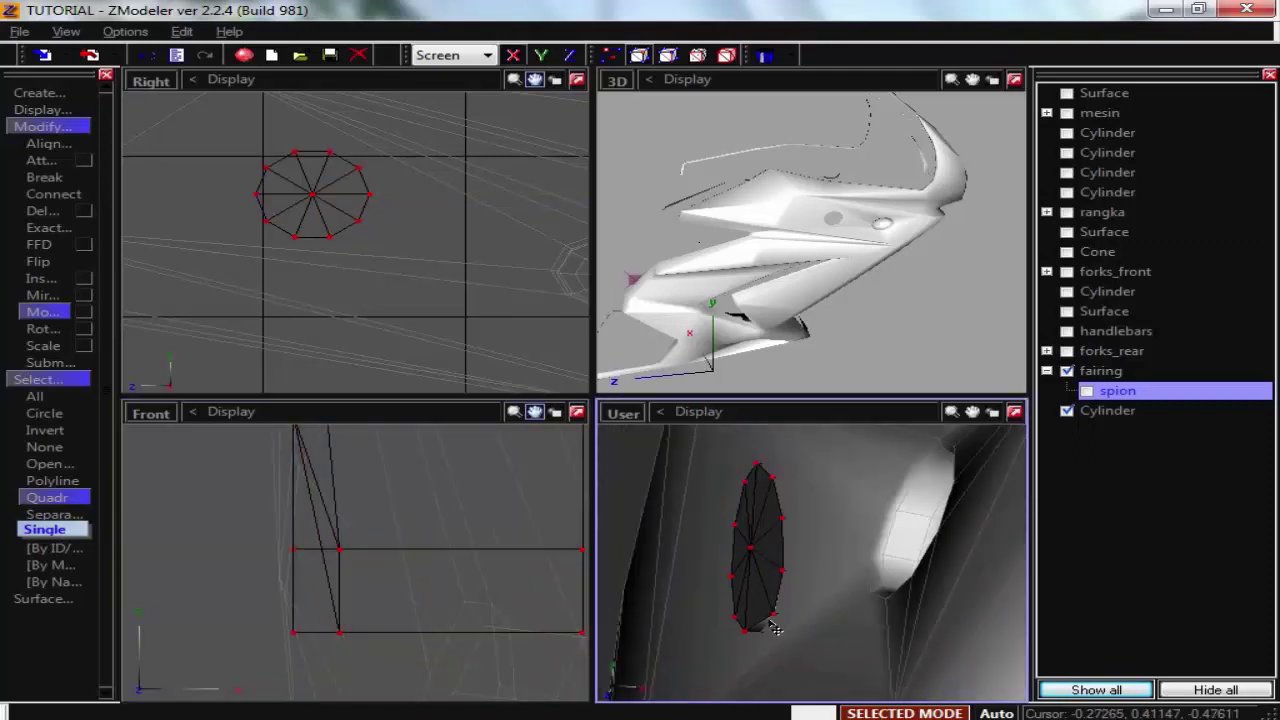
Orbit to face the disc and pull the cylinder's end slightly inward.
middle_click_drag(760, 559, 843, 634)
middle_click_drag(600, 563, 760, 560)
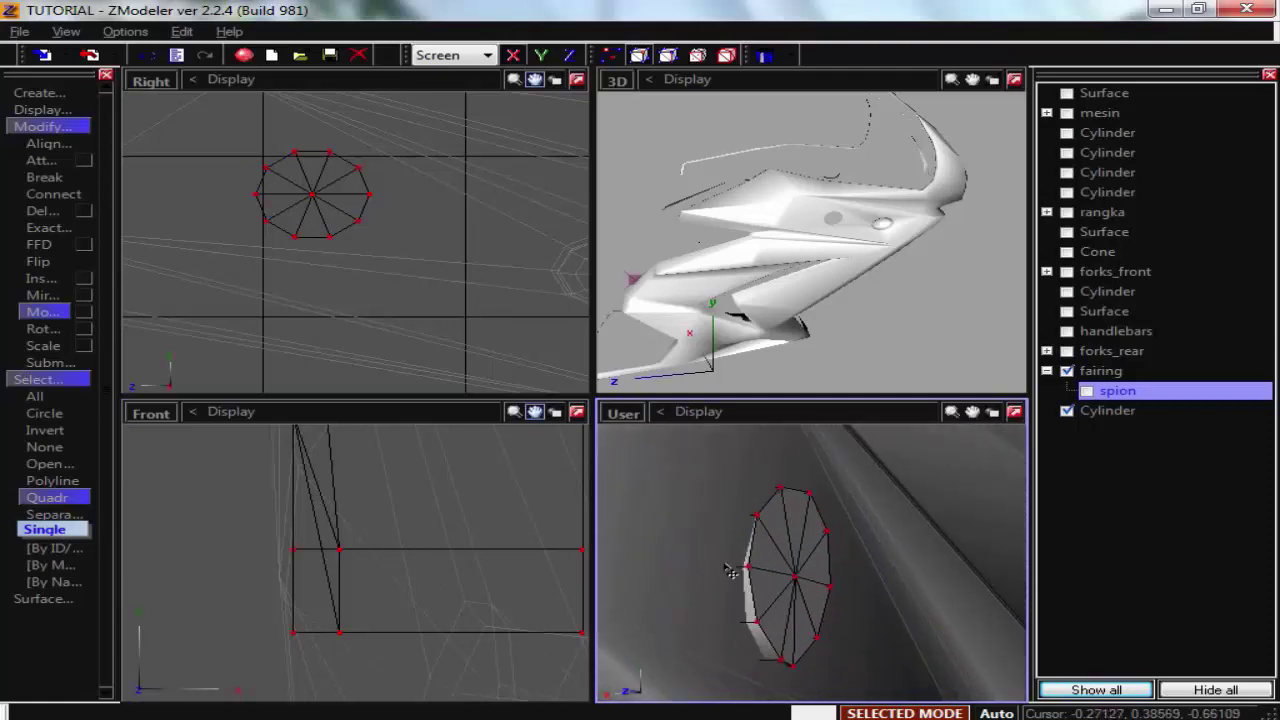
mouse_move(356, 615)
left_mouse_down()
mouse_move(268, 619)
mouse_move(335, 565)
left_mouse_up()
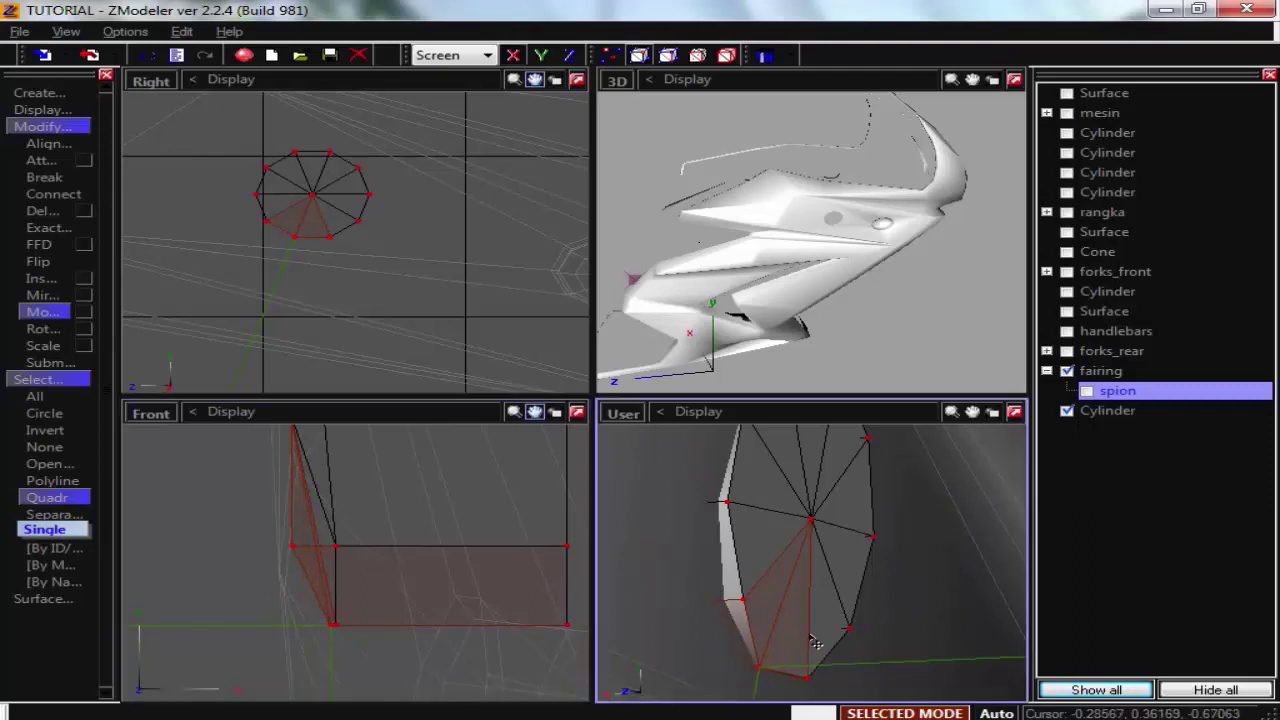
middle_click_drag(812, 644, 875, 645)
scroll(362, 587, "up", 1)
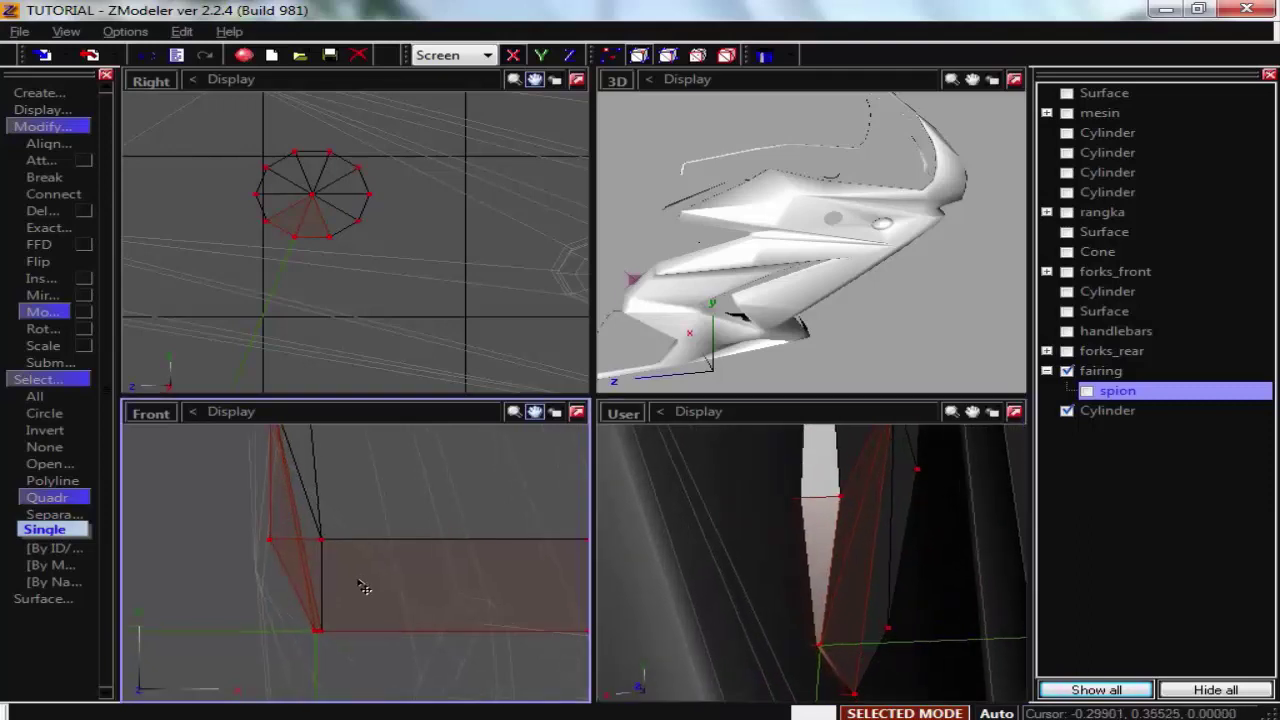
scroll(314, 623, "up", 1)
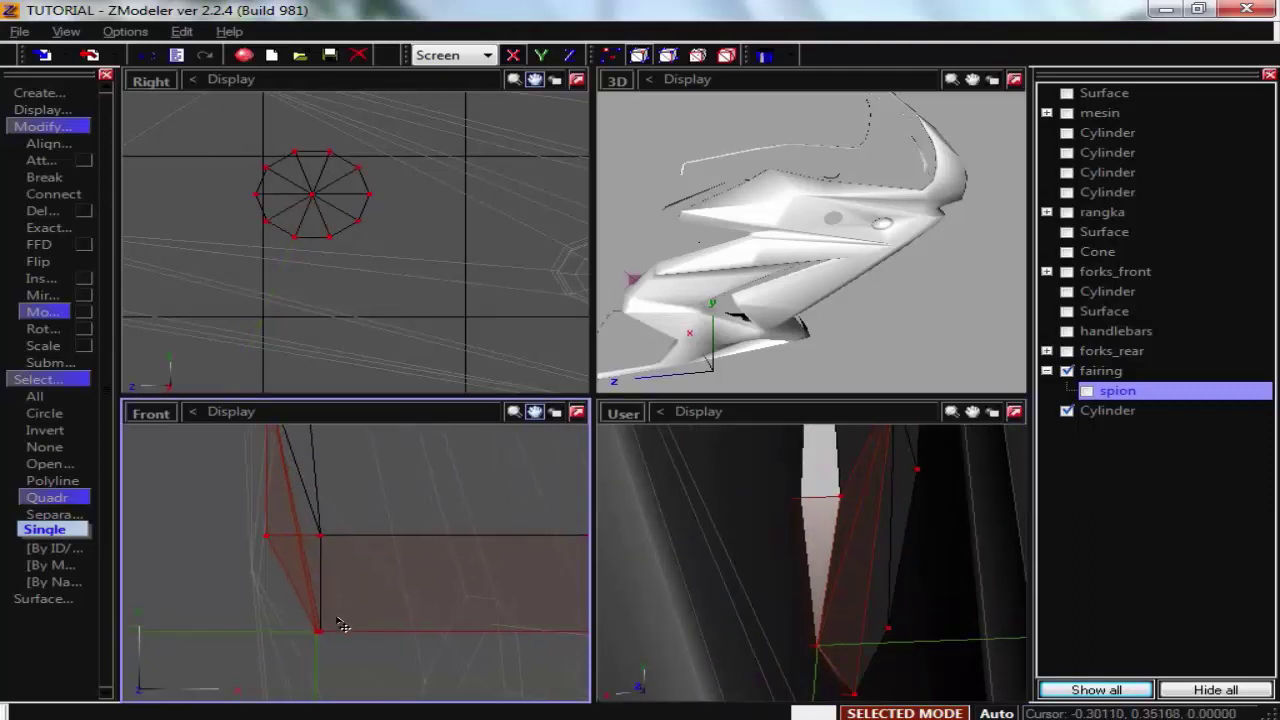
left_click(310, 625)
Slide the end faces flush against the fairing and orbit to check the ten-sided cap.
scroll(300, 628, "up", 2)
scroll(260, 579, "up", 2)
left_click_drag(320, 605, 385, 603)
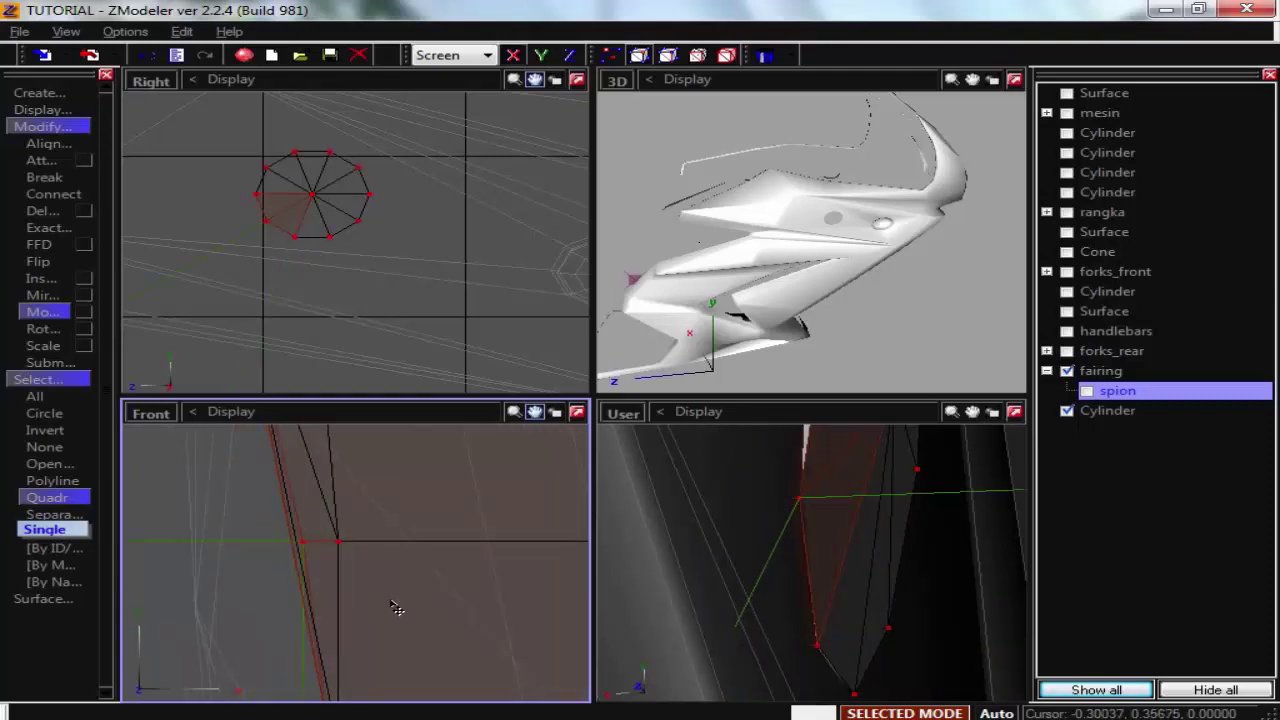
left_click(790, 560)
middle_click_drag(789, 560, 805, 590)
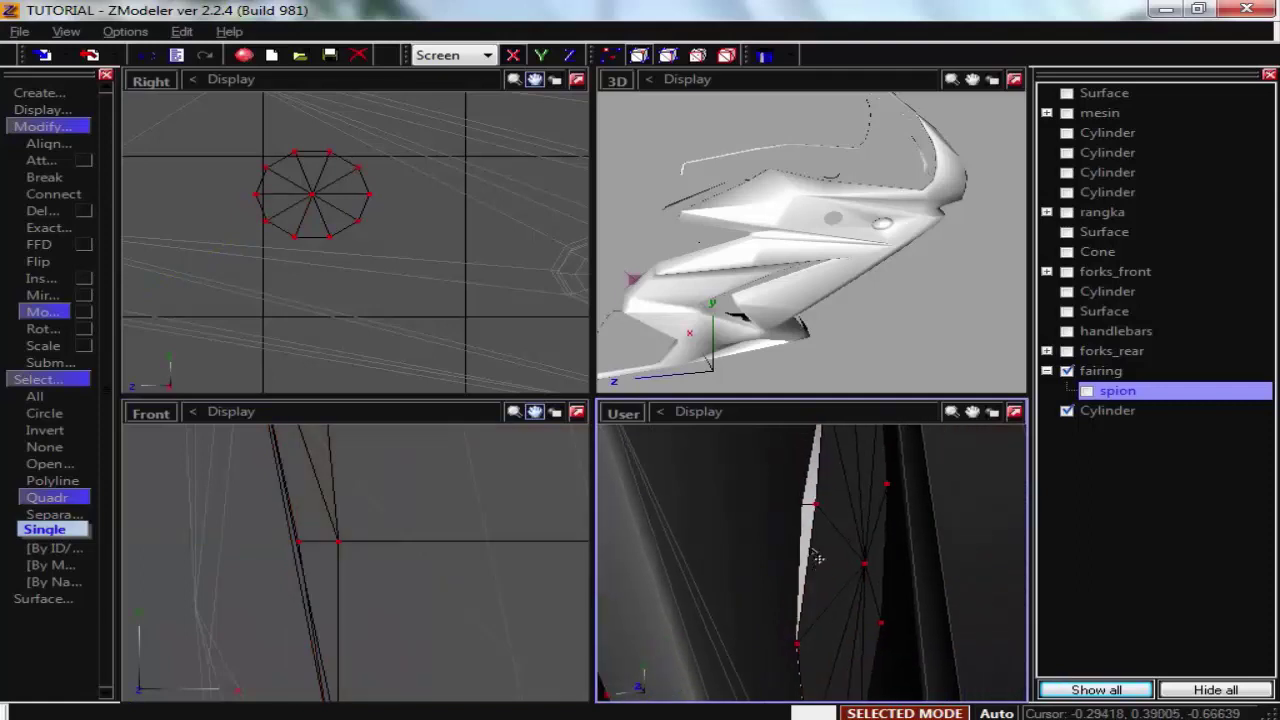
left_click(840, 626)
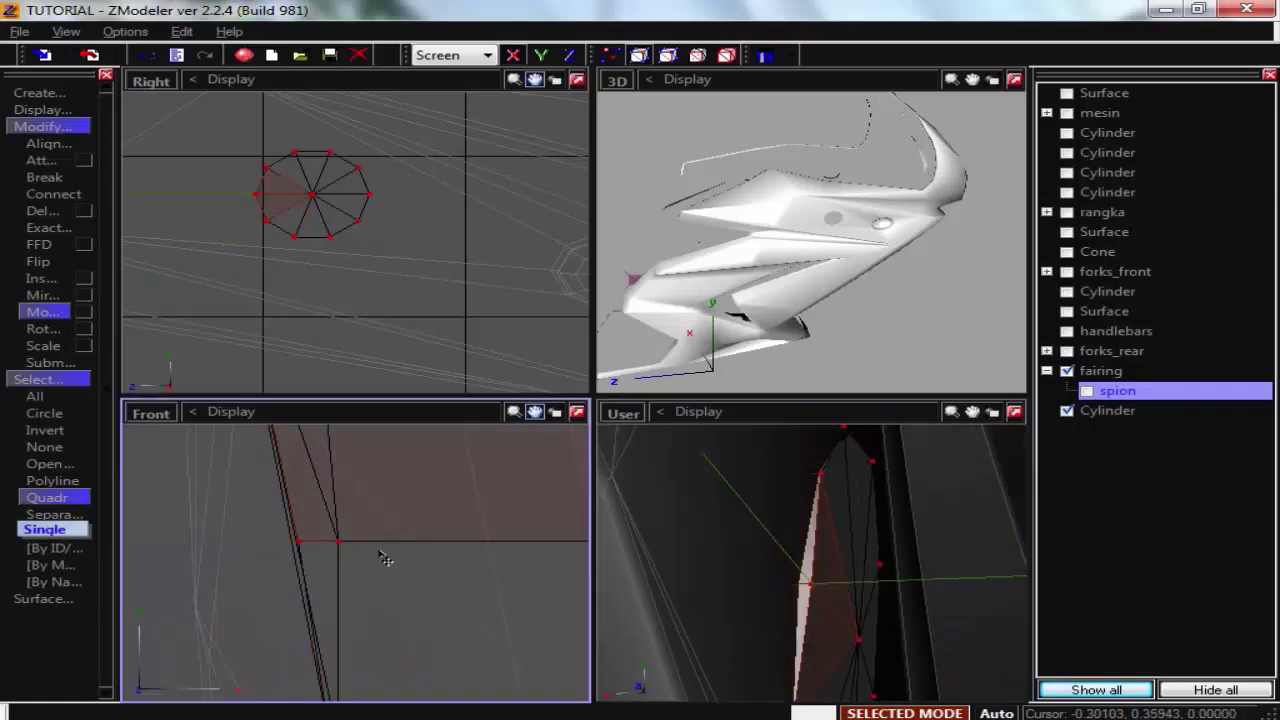
left_click(800, 578)
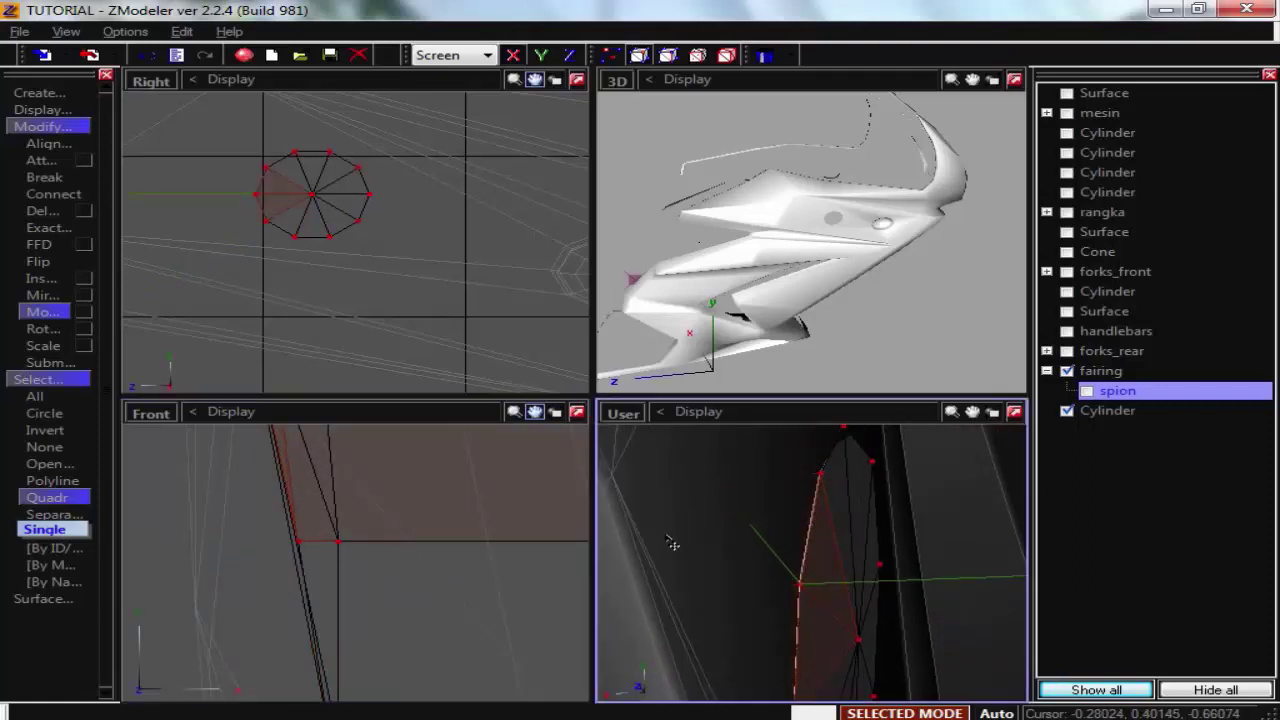
middle_click_drag(799, 578, 727, 598)
Delete the cylinder's inner faces, keeping only the outer cap.
left_click(394, 453)
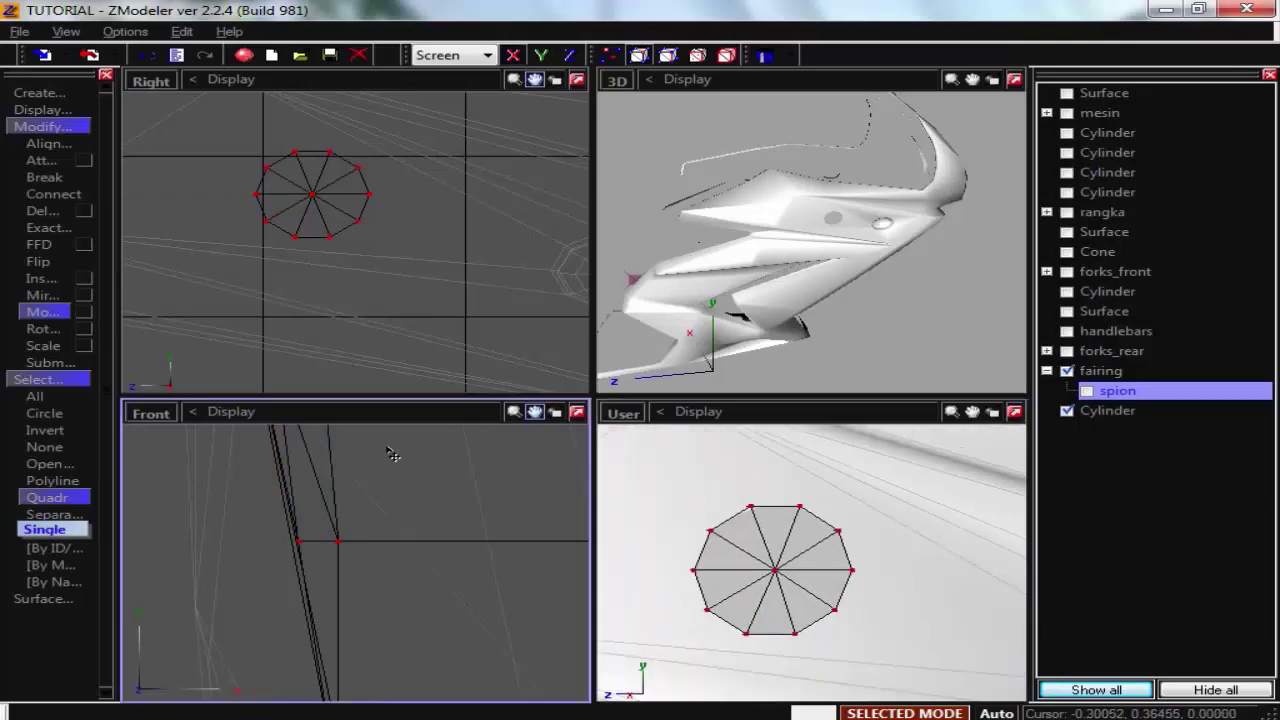
middle_click_drag(394, 453, 378, 555)
left_click_drag(369, 473, 400, 590)
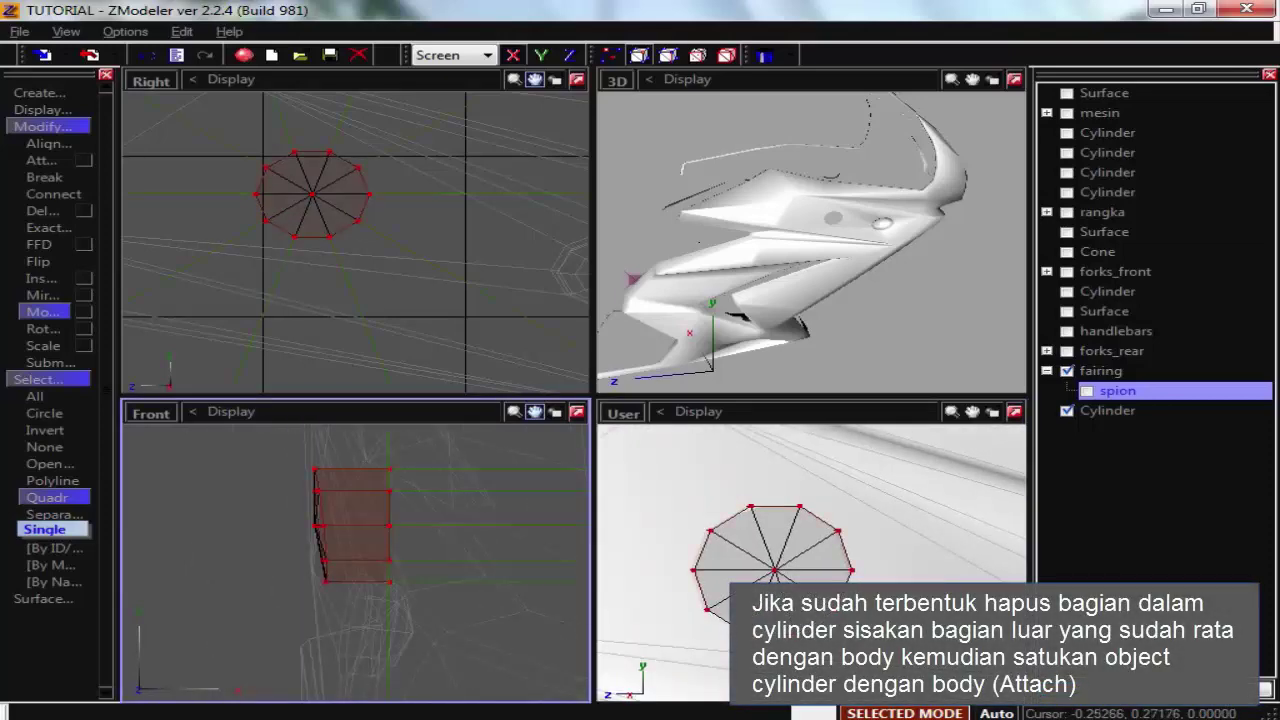
key("Delete")
In the maximized User view, attach the octagon cap into the fairing object.
left_click(1022, 490)
left_click(1014, 411)
scroll(660, 300, "down", 2)
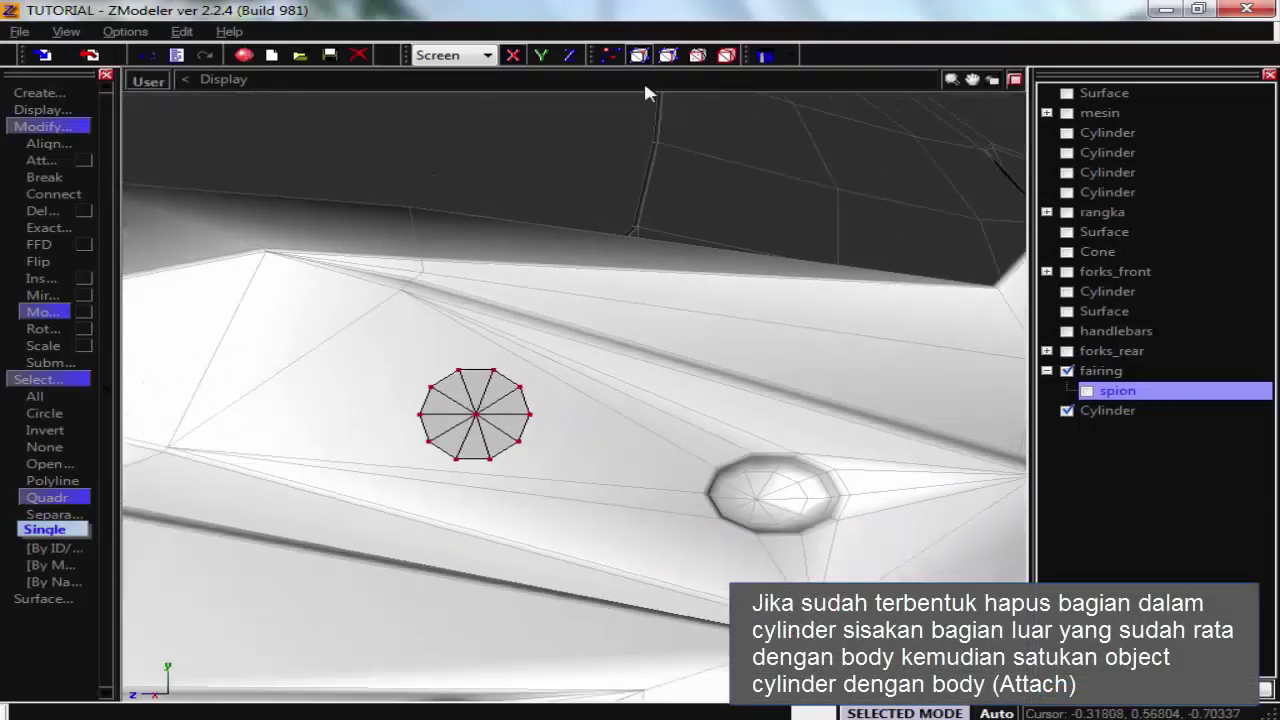
left_click(726, 56)
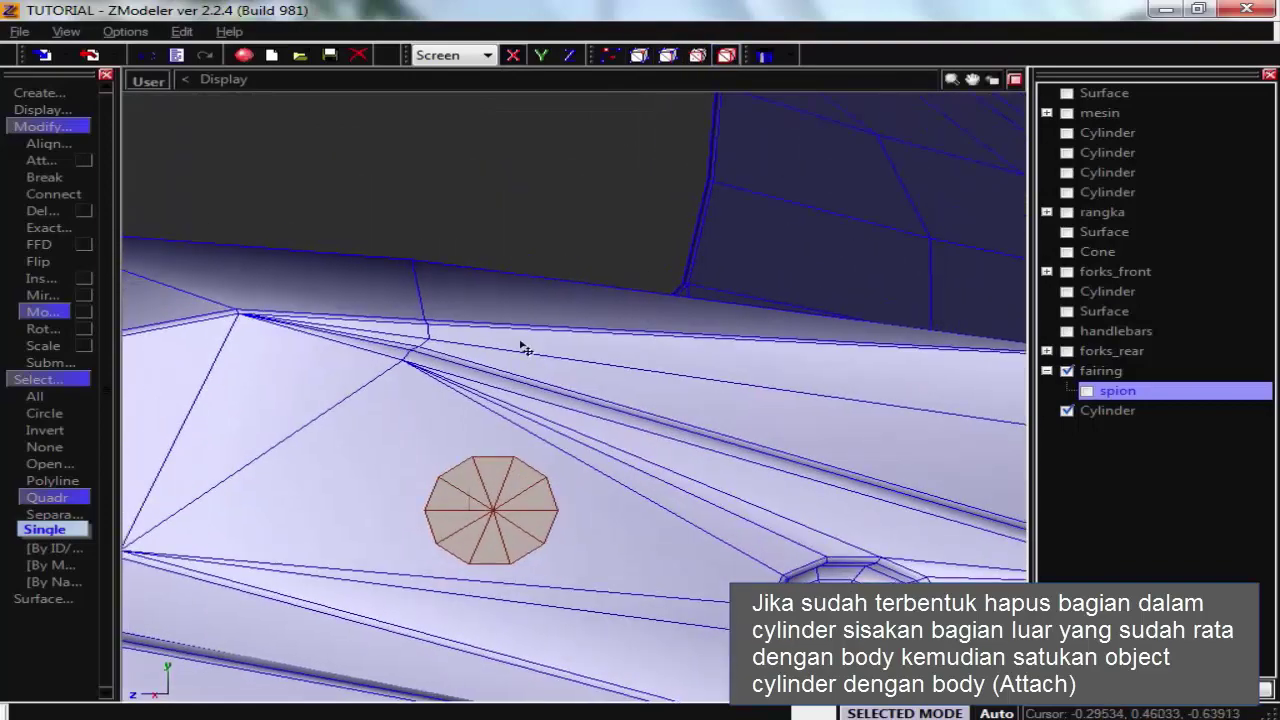
middle_click_drag(523, 346, 488, 246)
left_click(40, 160)
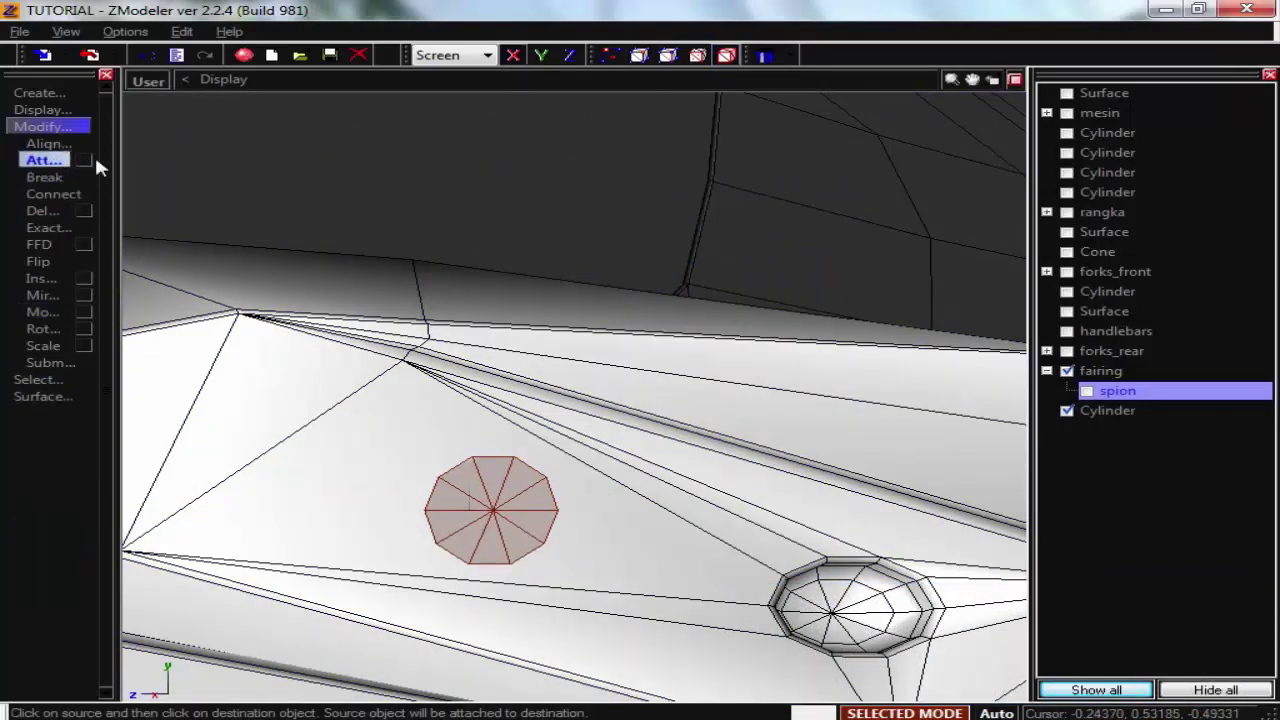
left_click(408, 180)
left_click(466, 360)
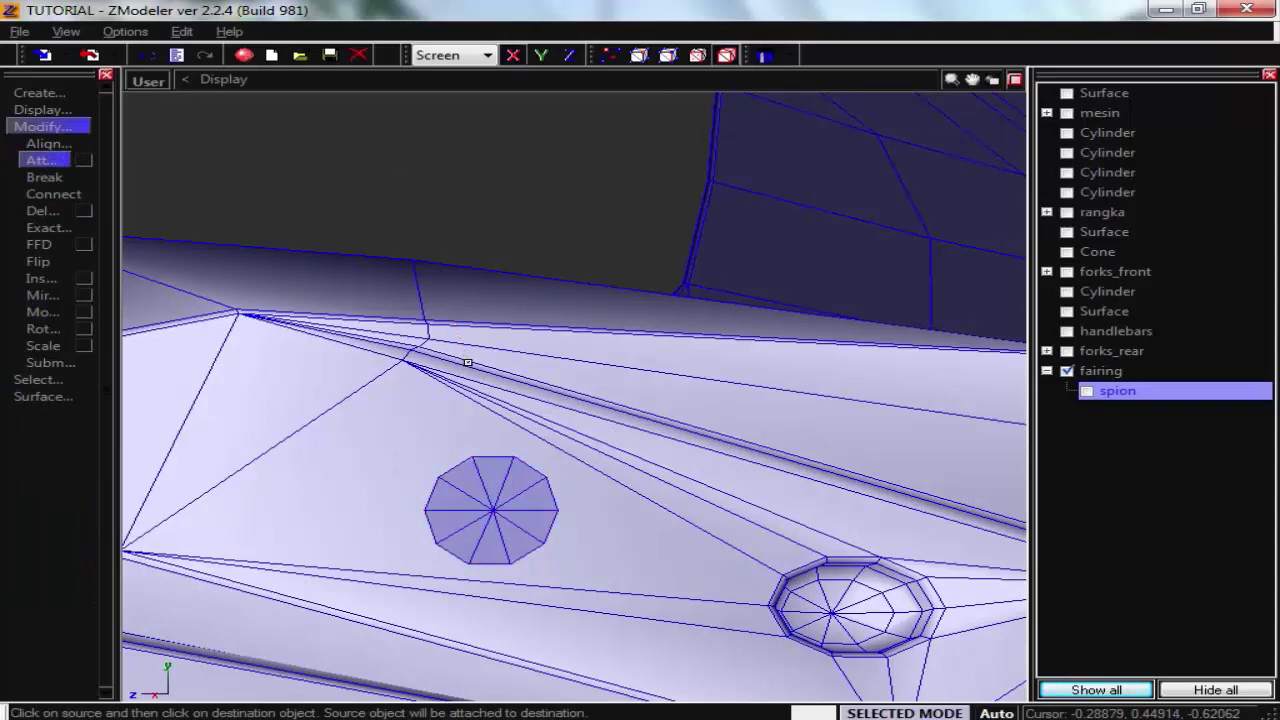
left_click(638, 55)
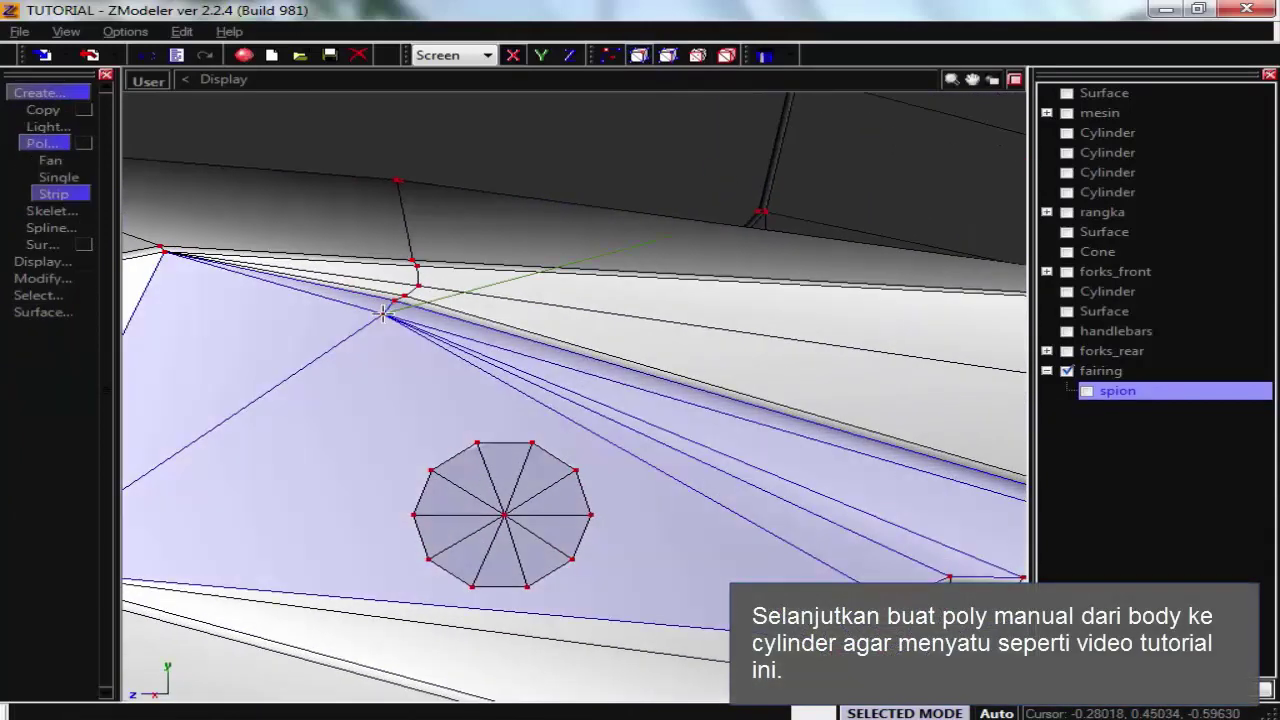
Start strip faces bridging body vertices to the octagon's top and upper-right vertices.
left_click(384, 316)
left_click(478, 442)
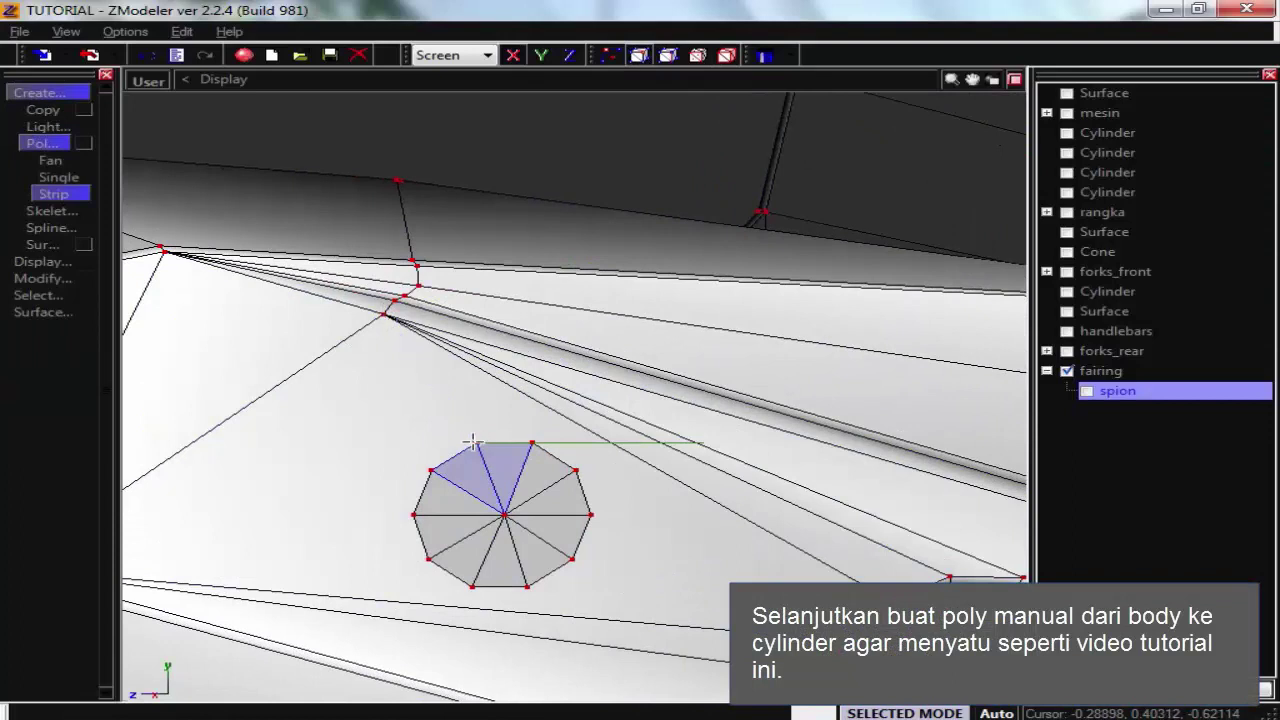
left_click(532, 442)
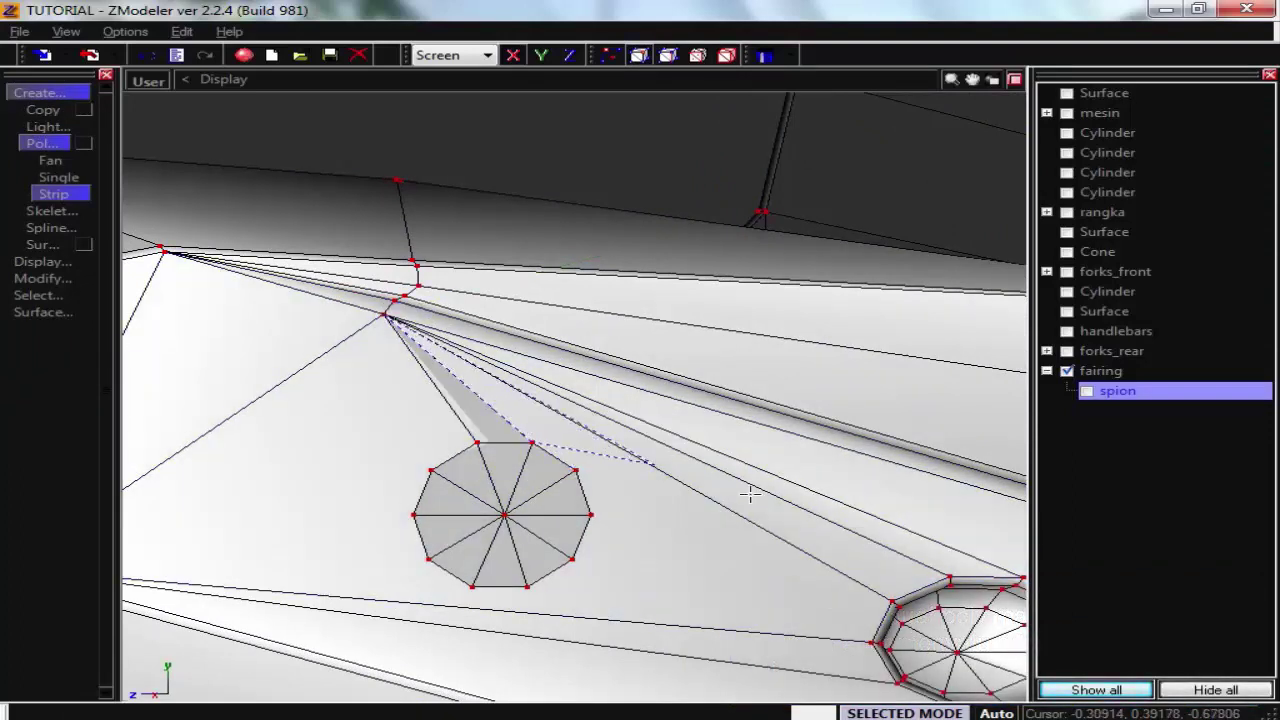
left_click(875, 641)
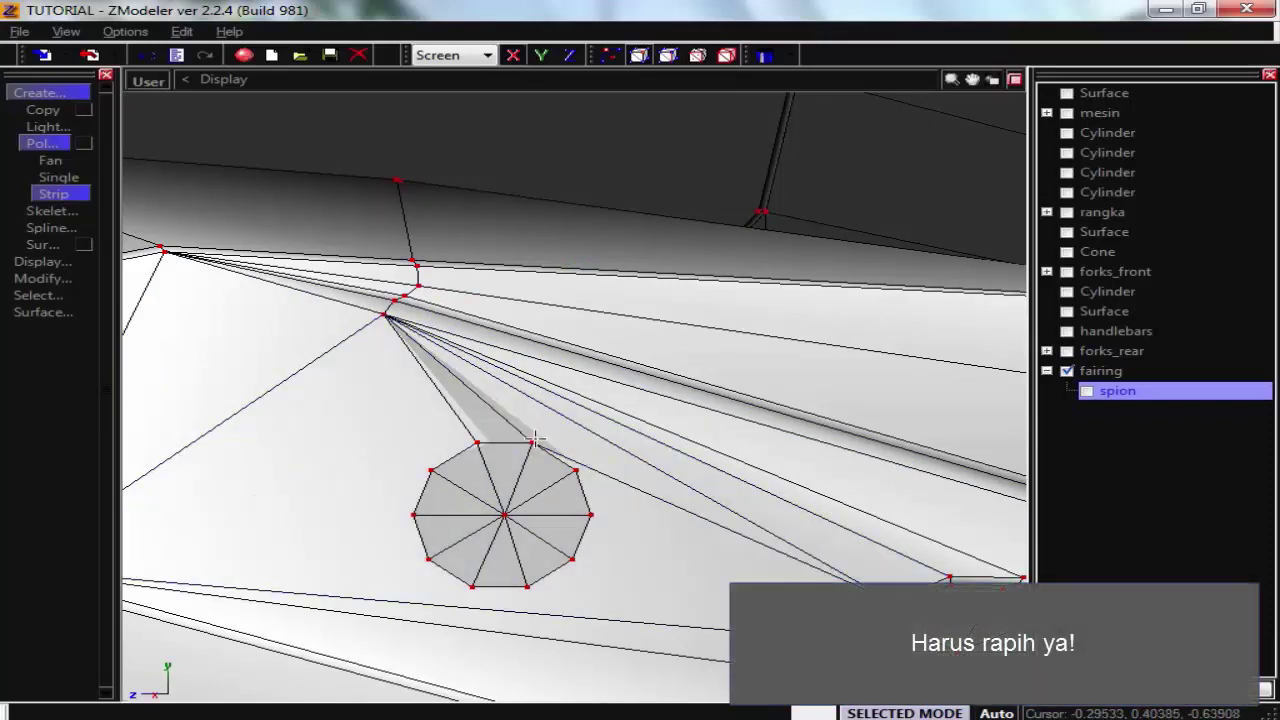
left_click(574, 470)
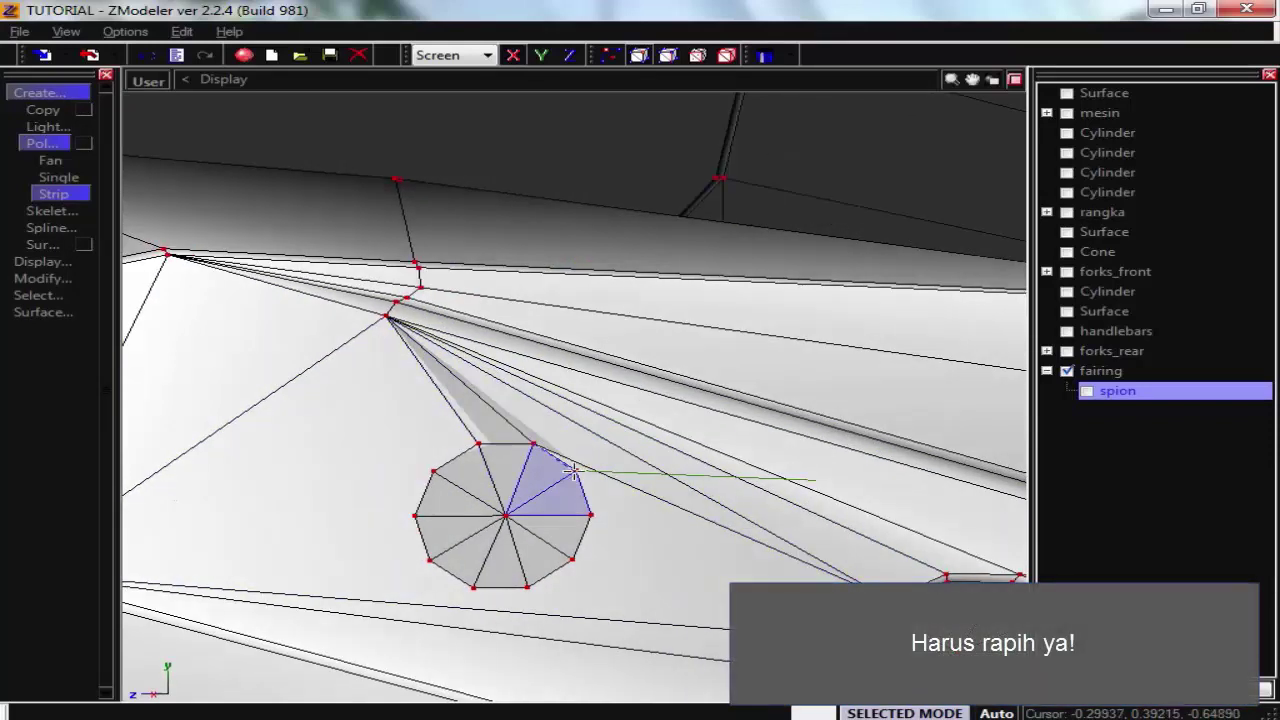
left_click(888, 600)
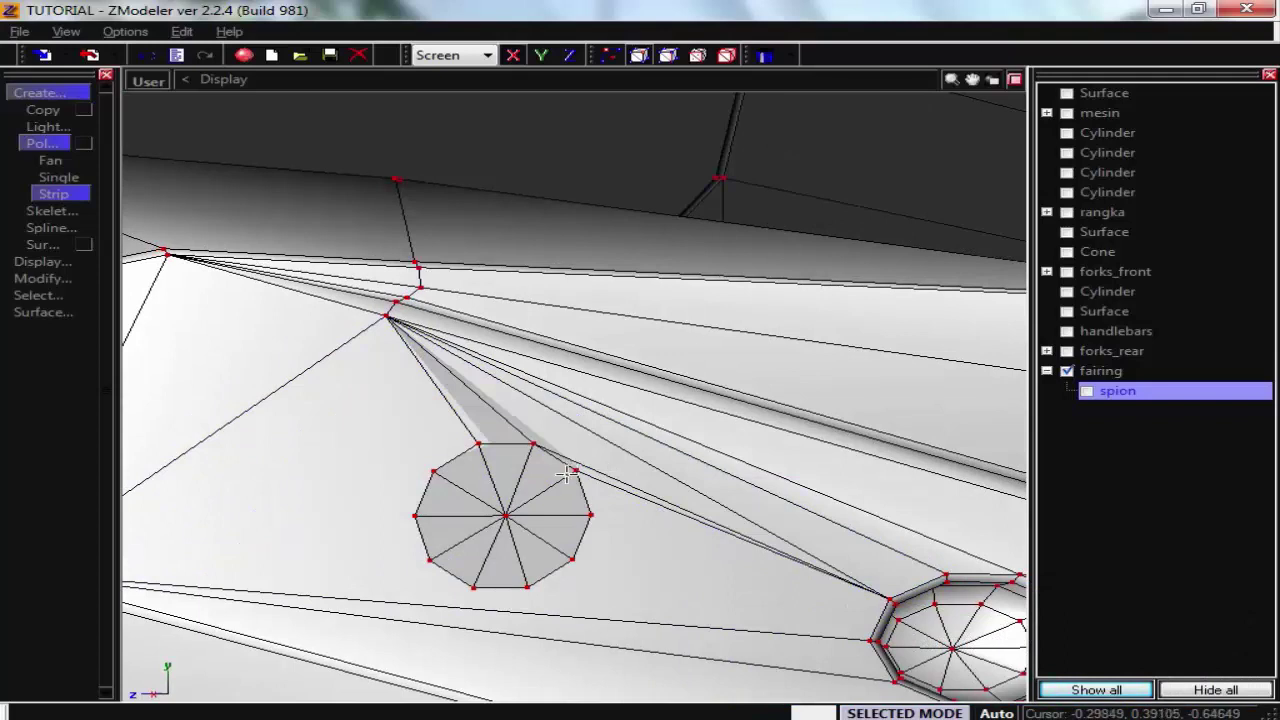
left_click(566, 476)
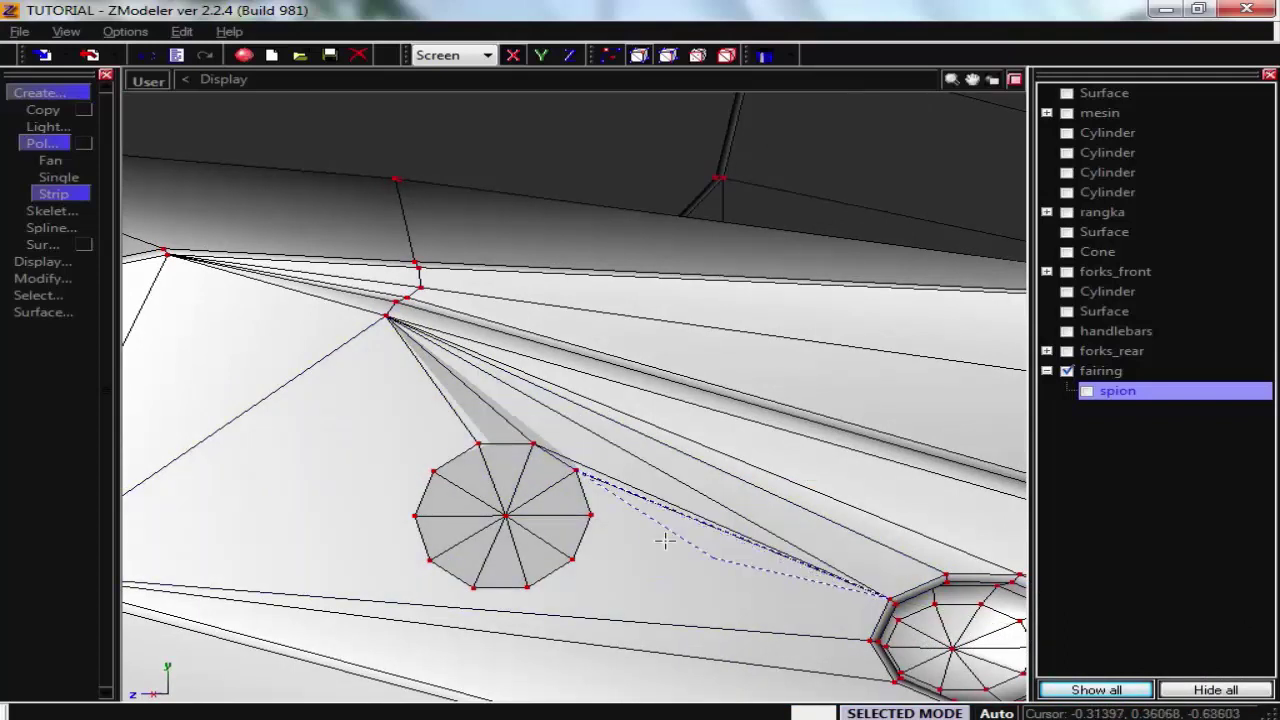
Continue the strip along the octagon's right and bottom vertices to the right hole.
left_click(589, 512)
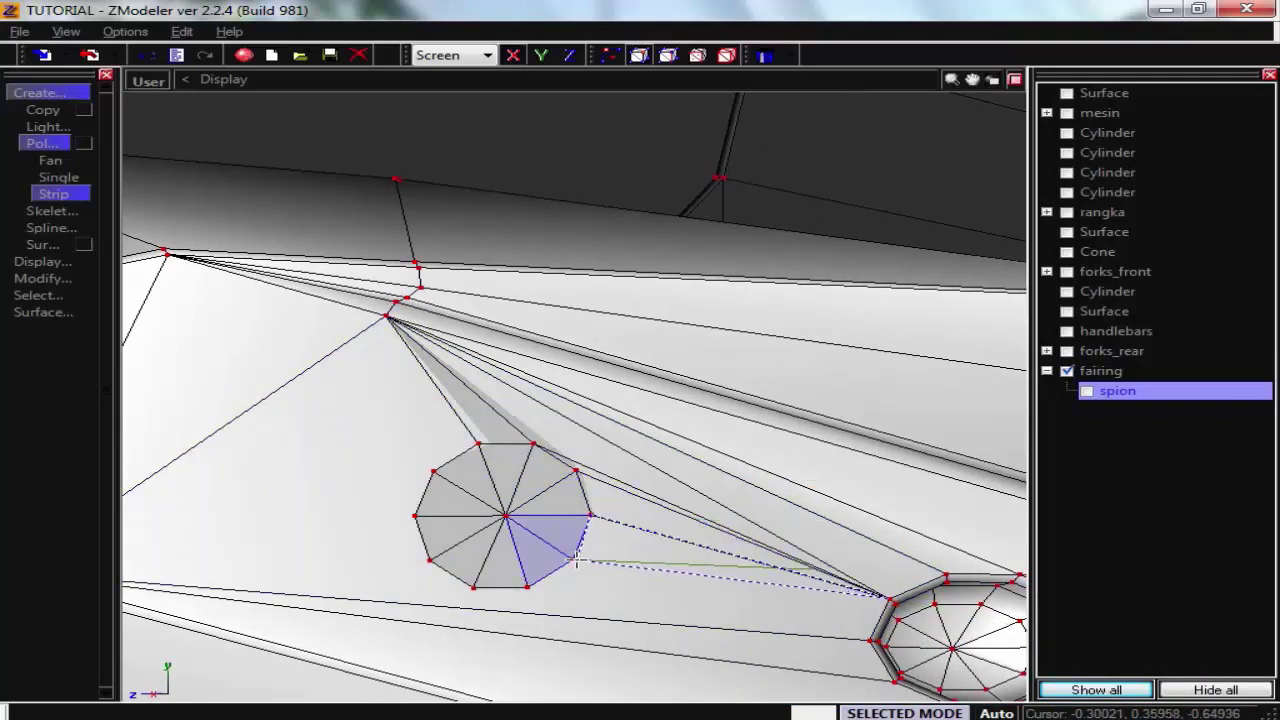
left_click(572, 560)
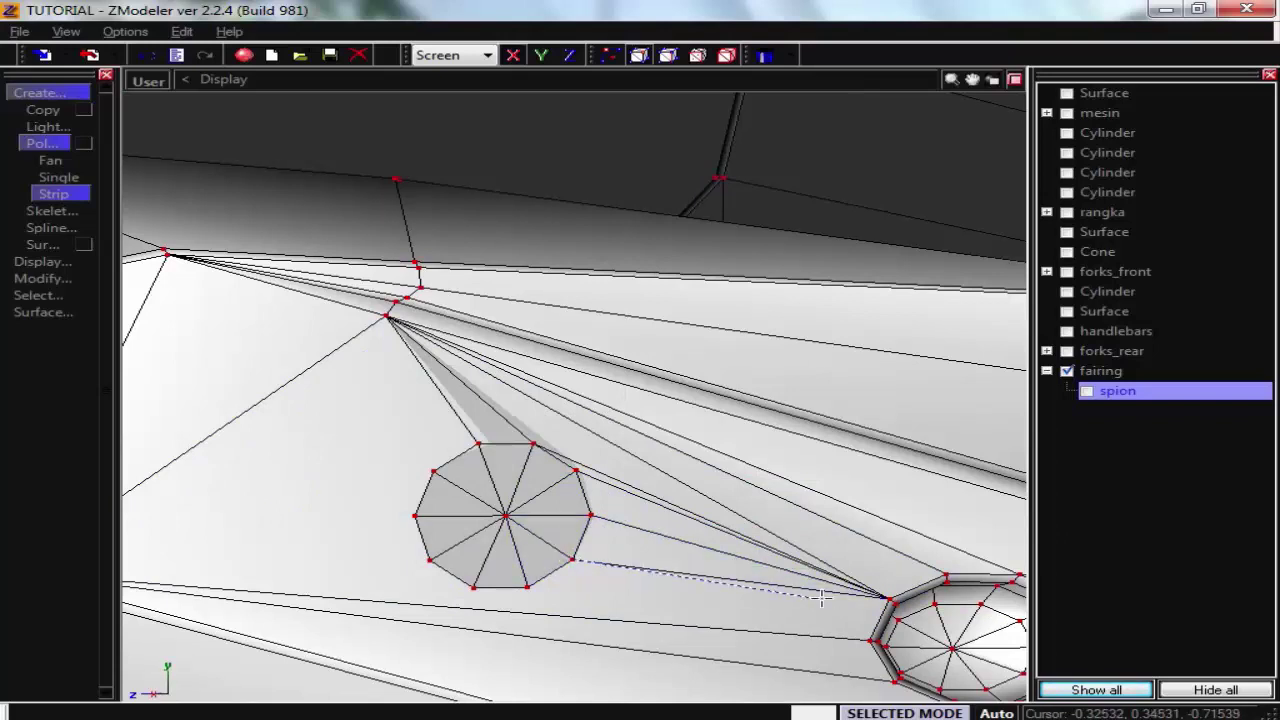
left_click(883, 595)
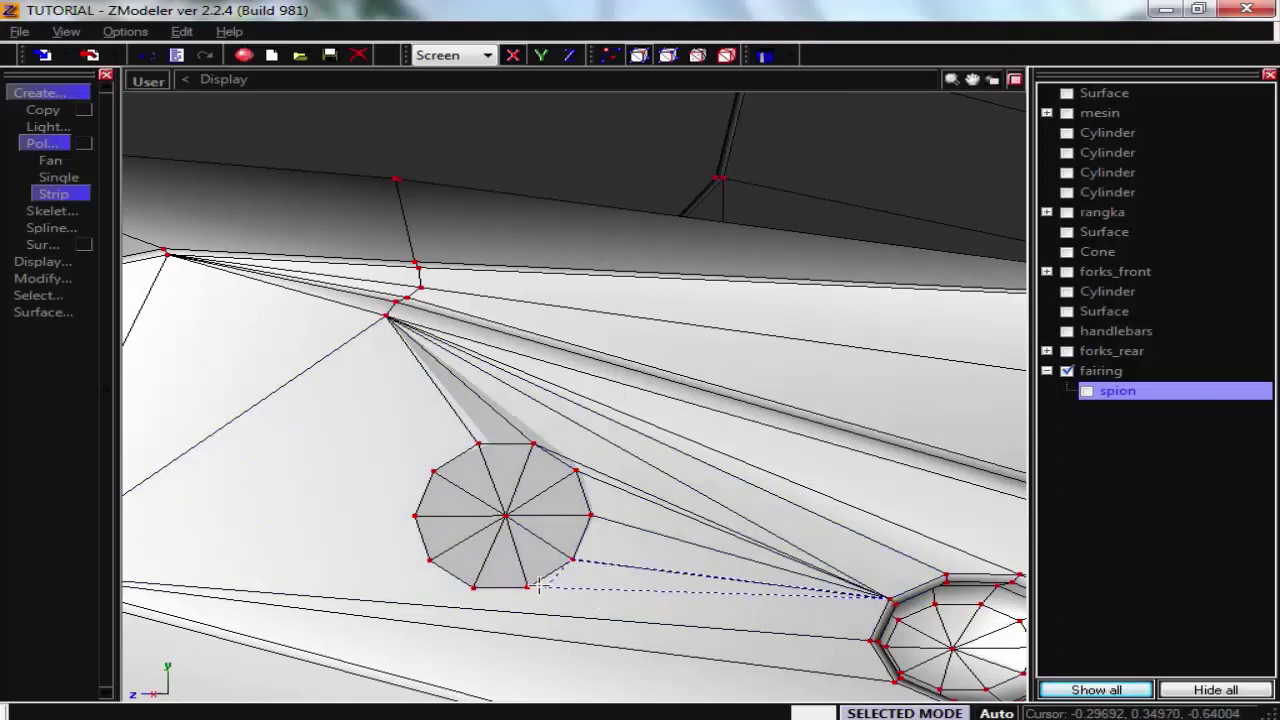
left_click(528, 587)
left_click(874, 640)
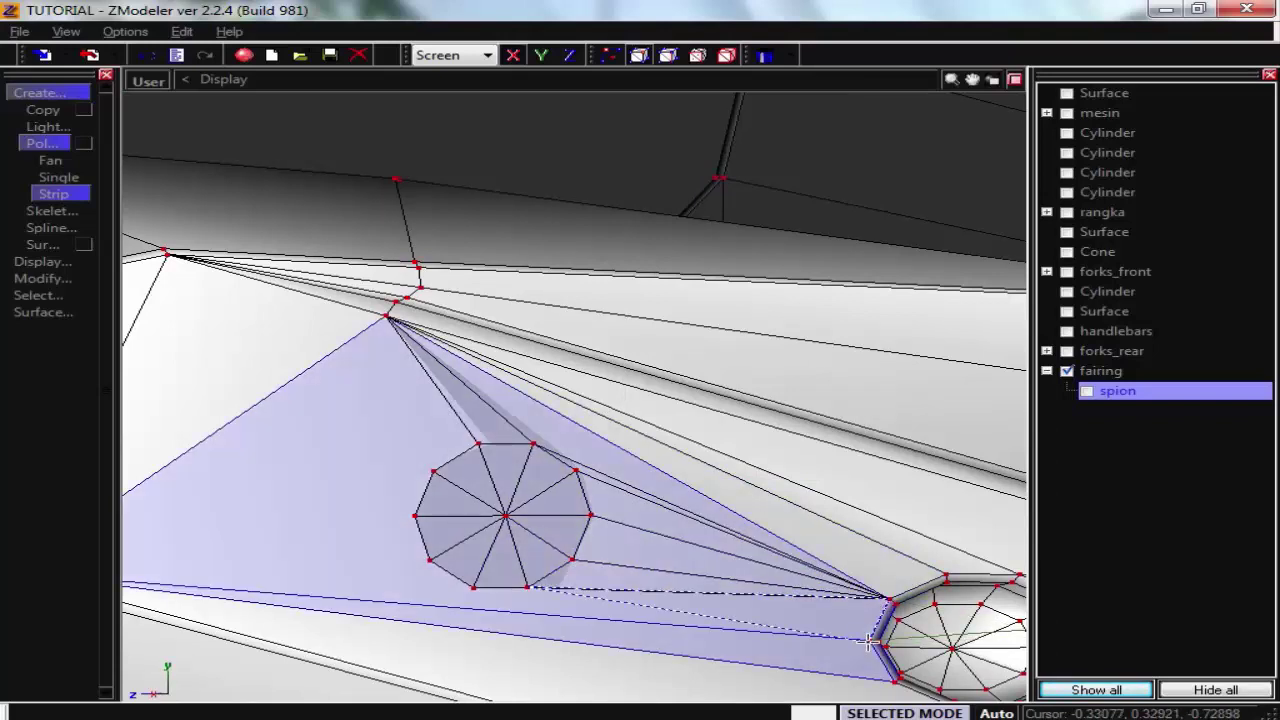
left_click(470, 587)
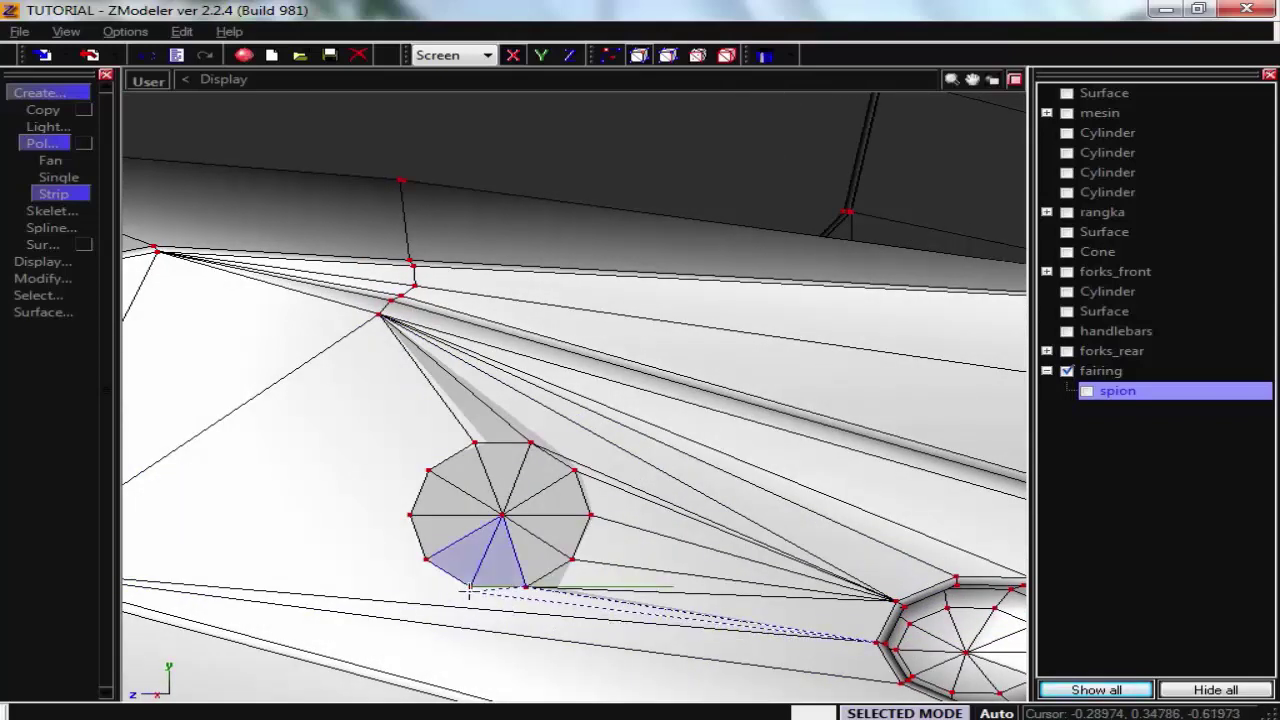
left_click(874, 642)
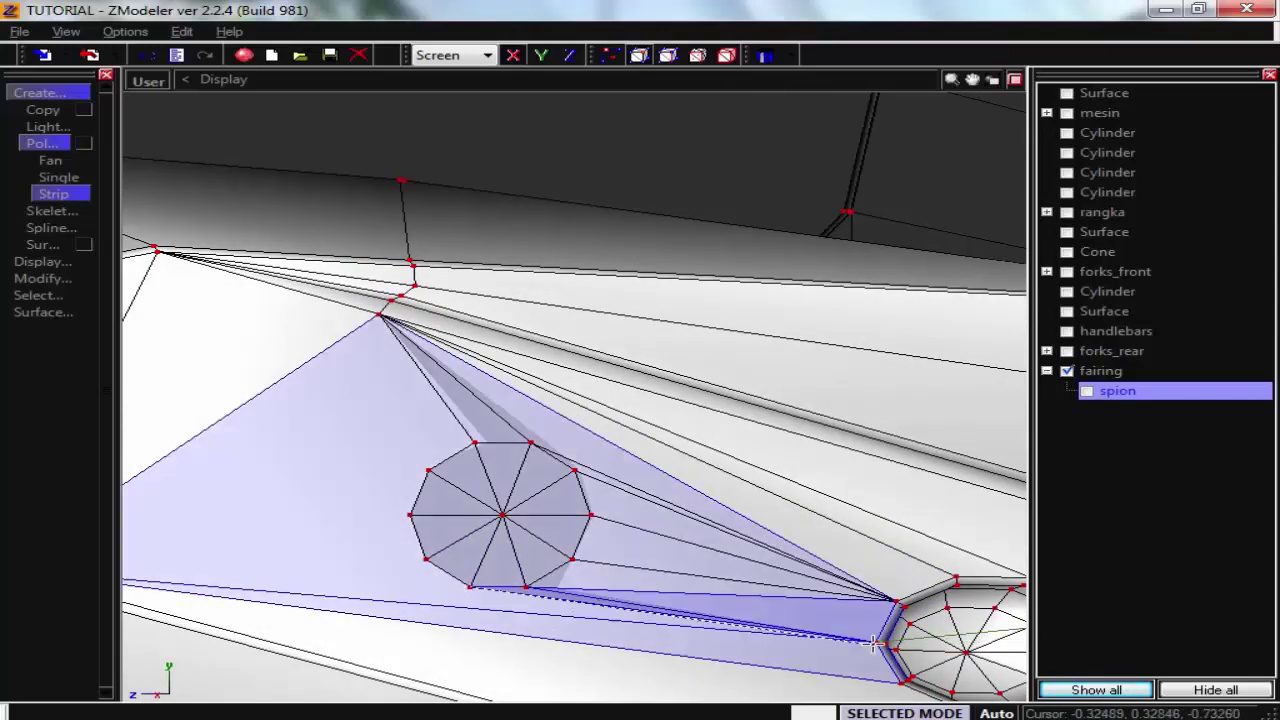
key("Left")
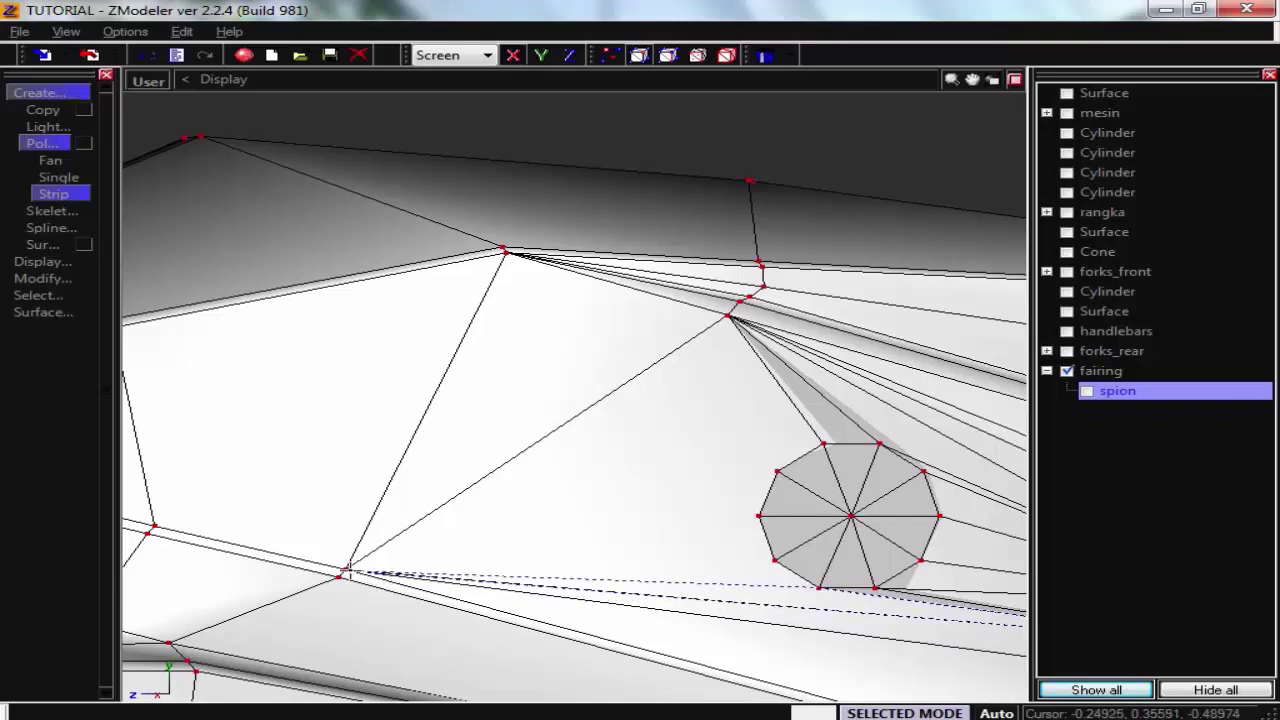
Extend the strip from the lower body vertex along the octagon's bottom and left vertices.
left_click(344, 569)
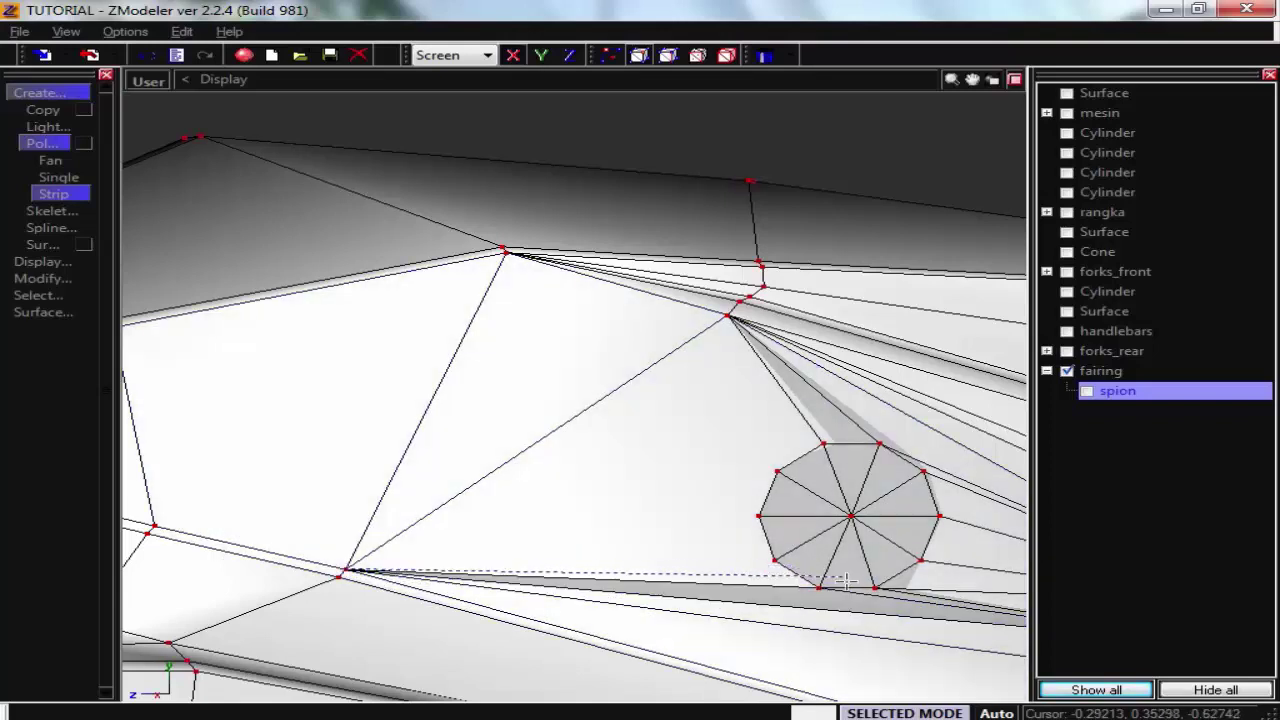
left_click(819, 588)
left_click(765, 565)
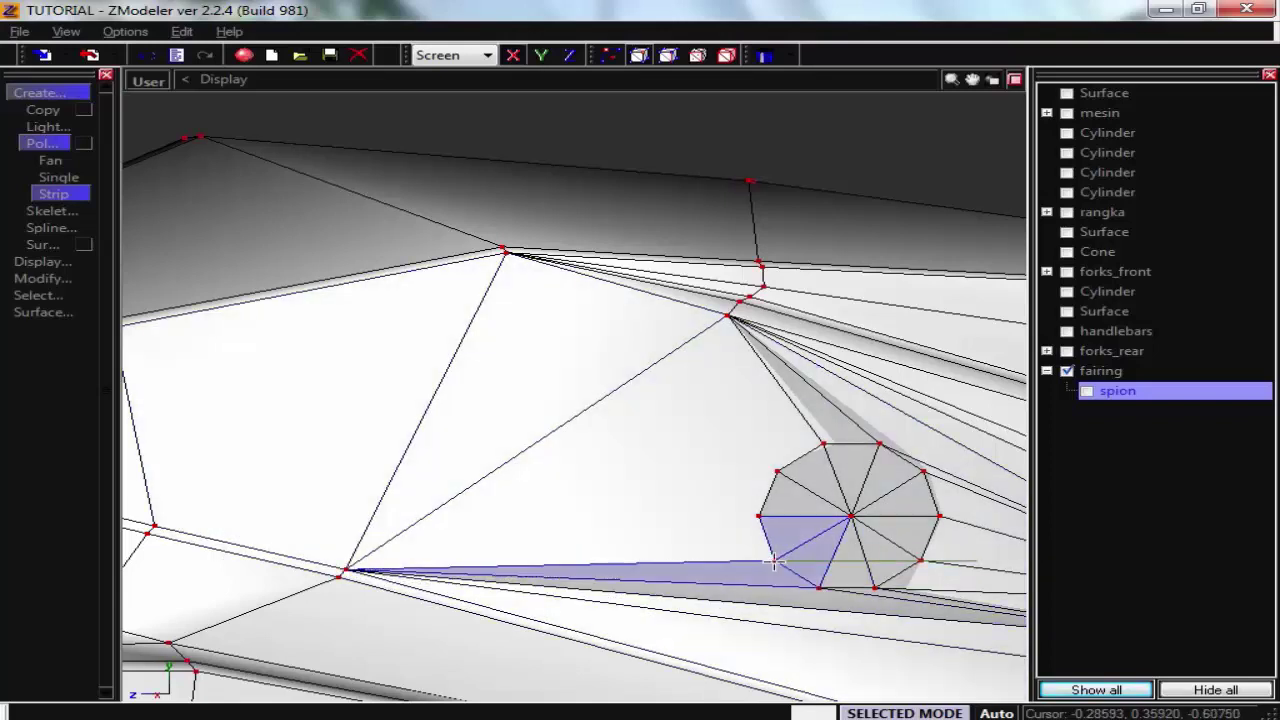
left_click(345, 570)
left_click(757, 516)
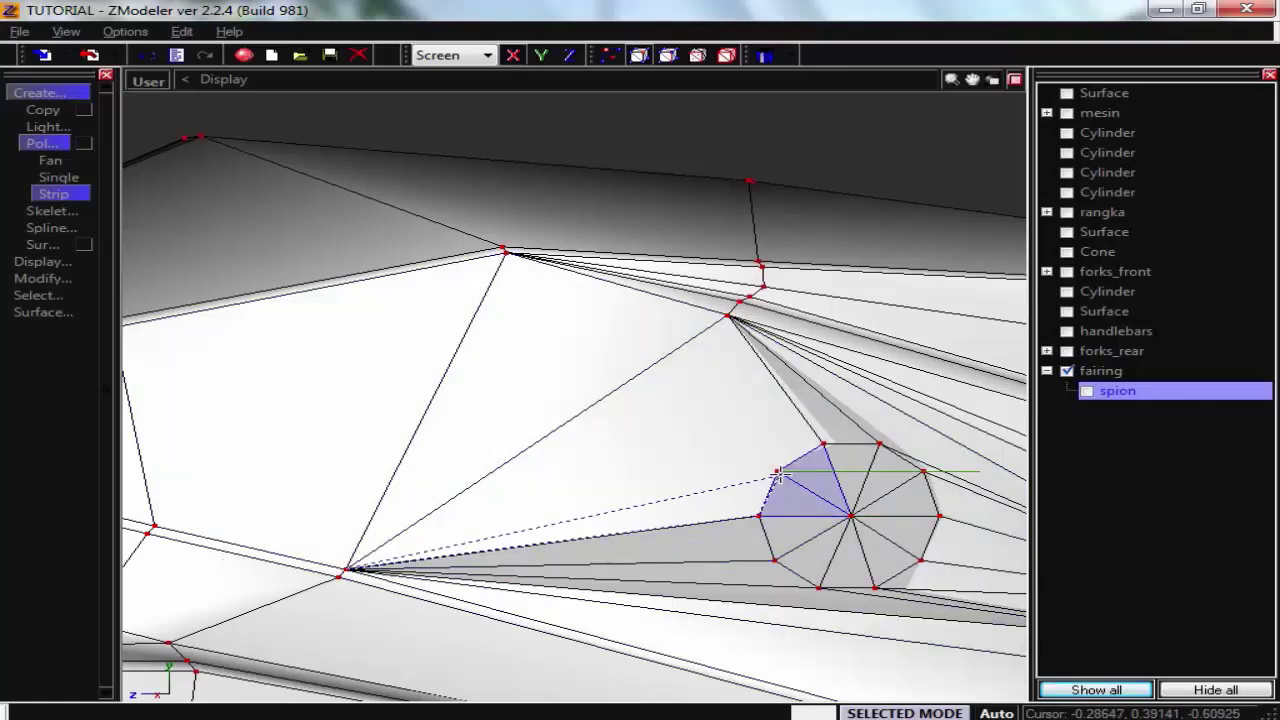
left_click(777, 471)
left_click(344, 570)
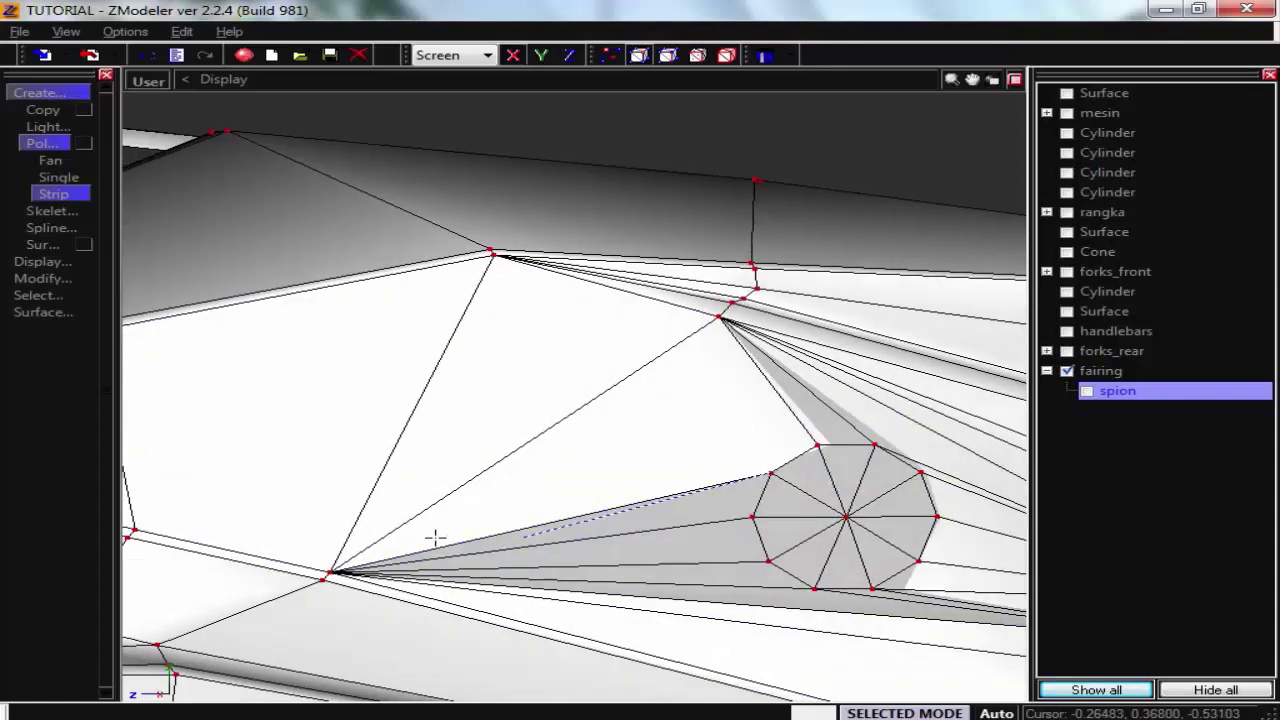
left_click(337, 570)
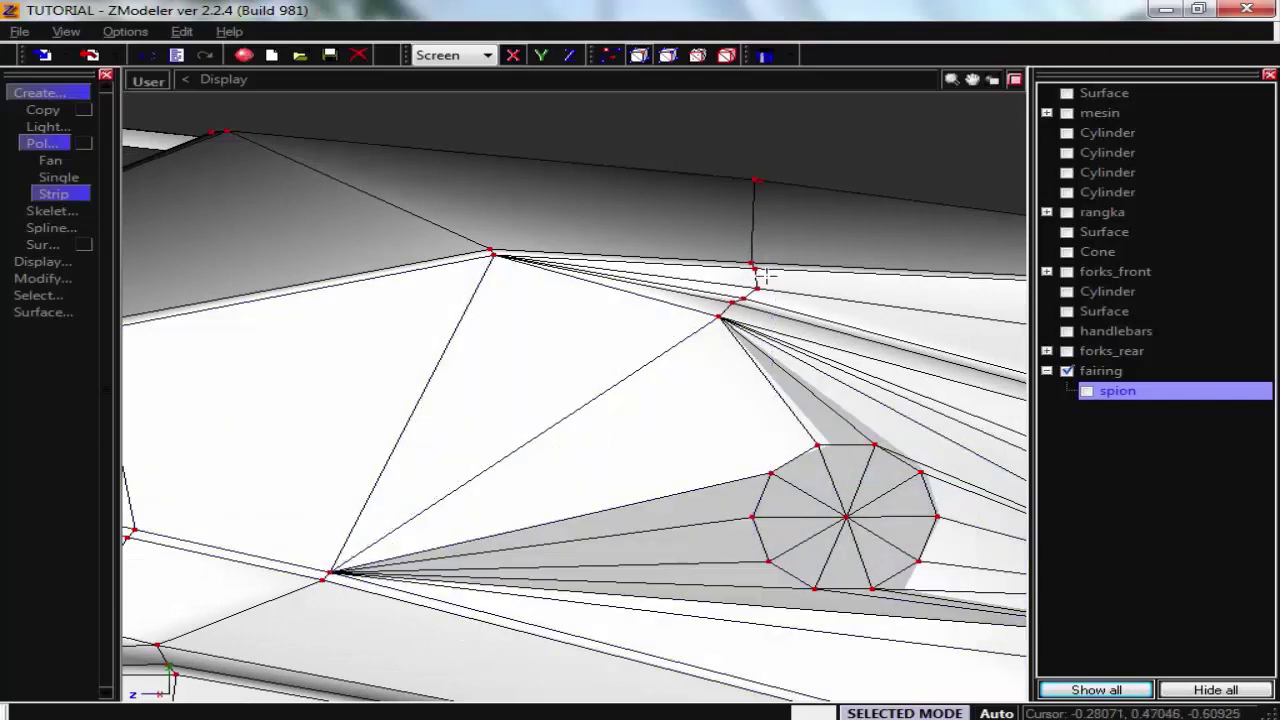
Fill the gap between the upper body vertex and the octagon's upper-left side.
left_click(721, 318)
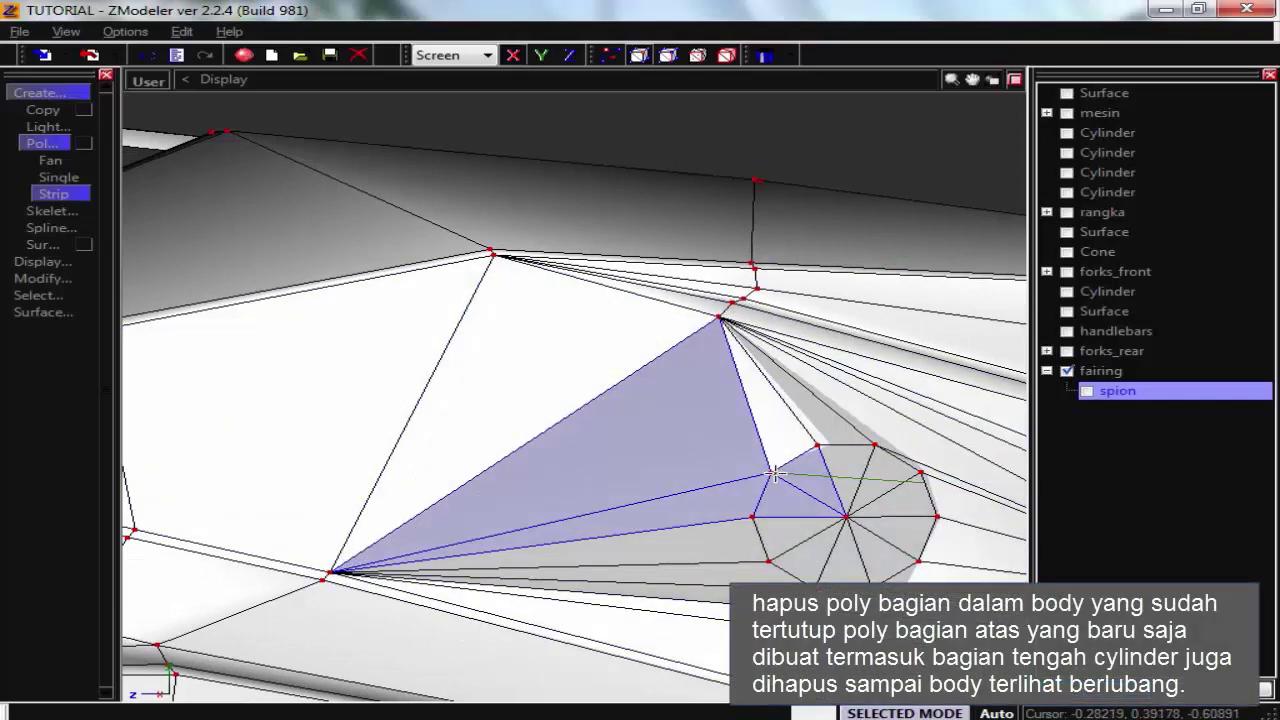
left_click(770, 470)
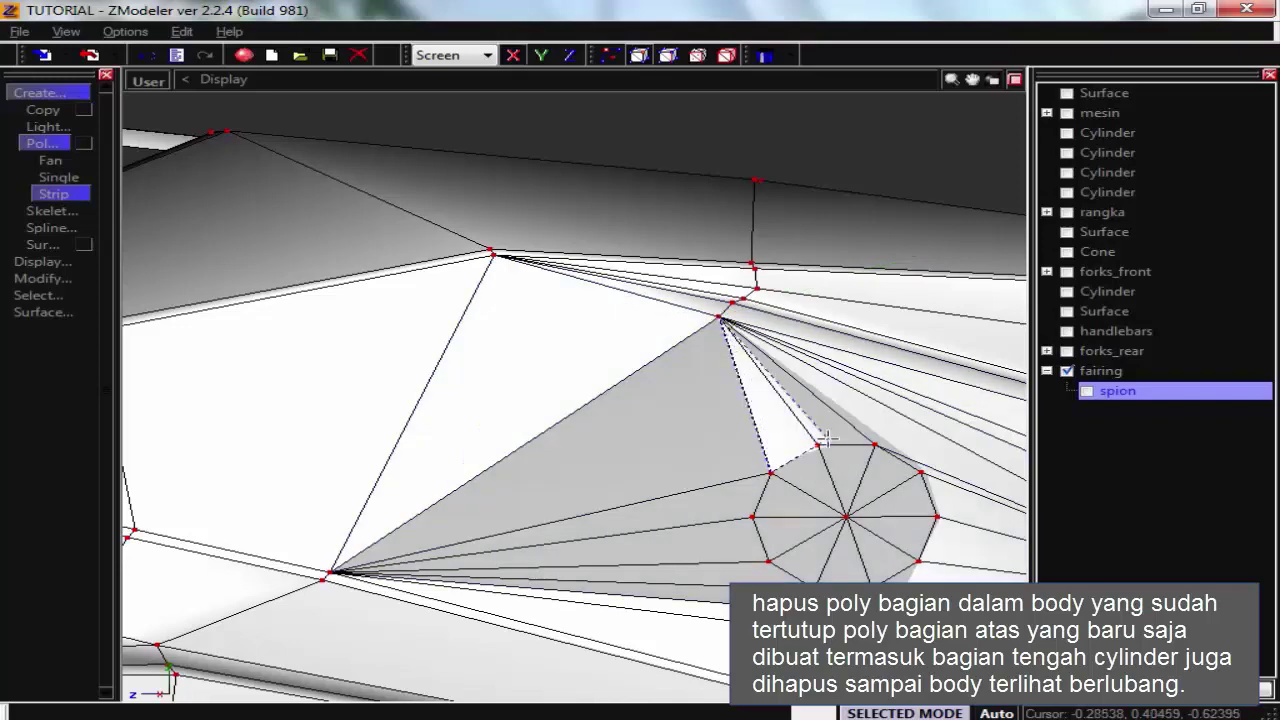
left_click(817, 443)
middle_click_drag(855, 493, 745, 80)
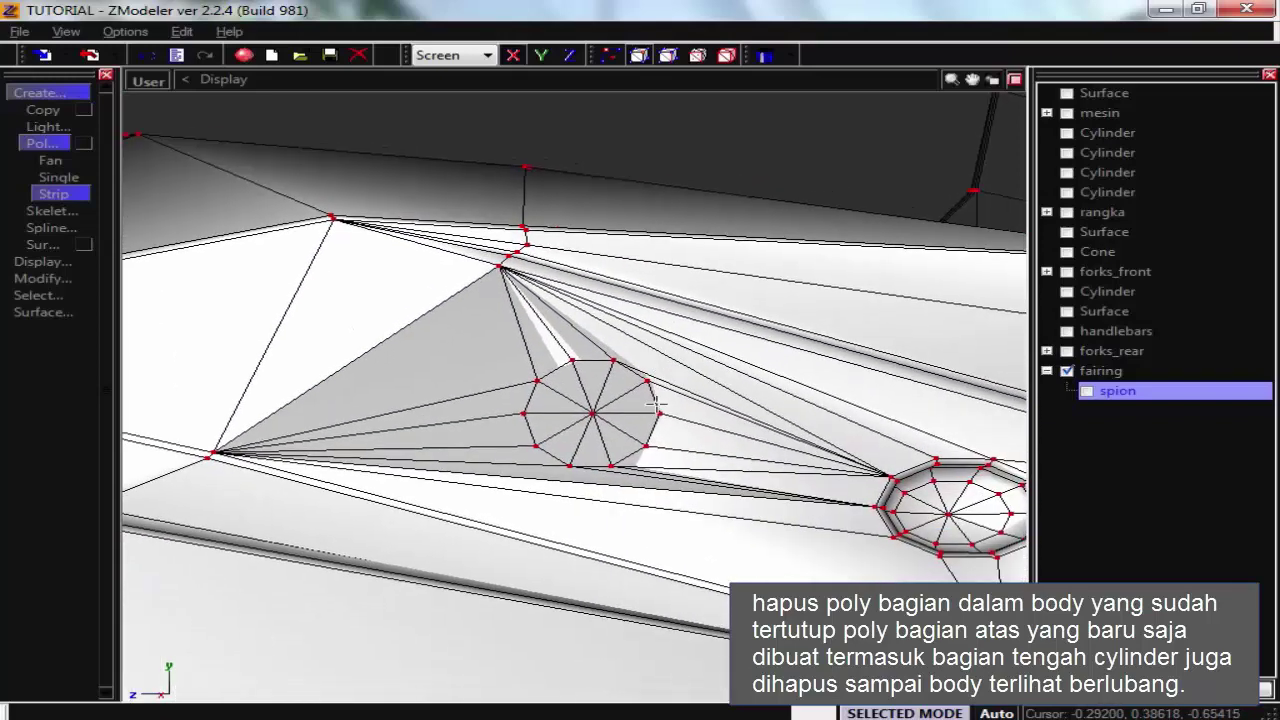
left_click(700, 58)
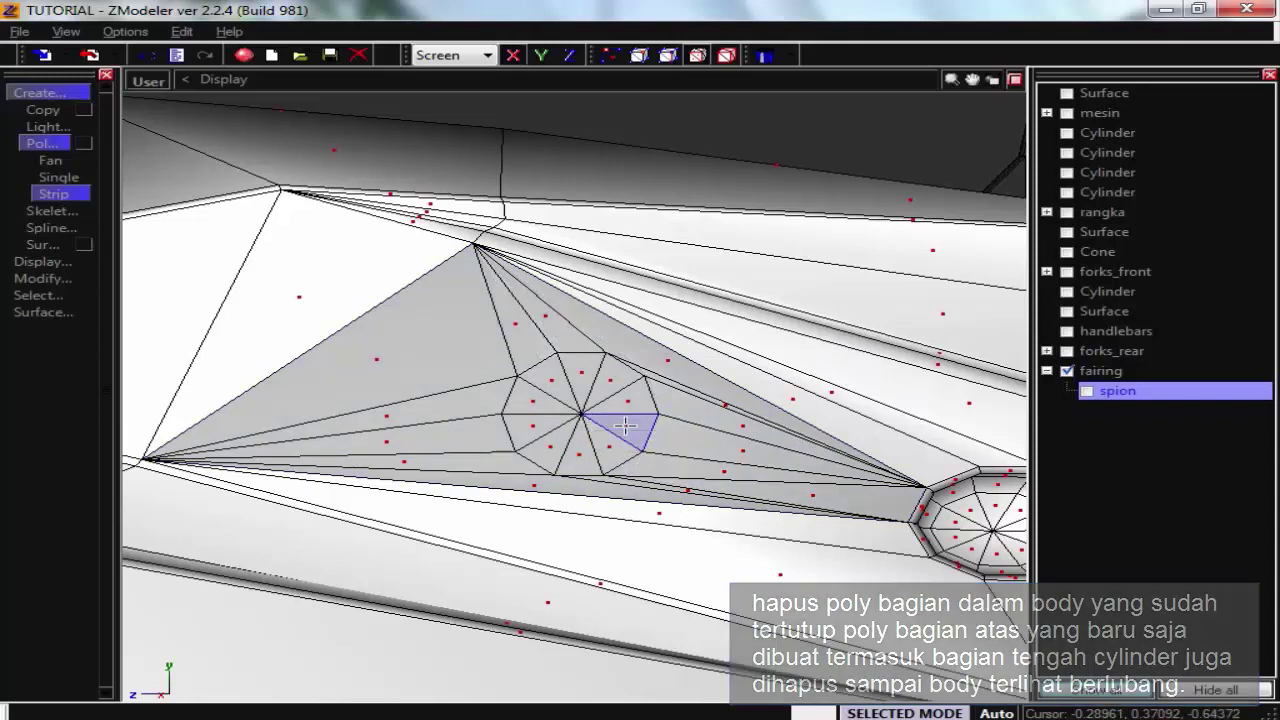
Delete the four triangles inside the octagon to open the vent hole, then orbit around it.
left_click(622, 397)
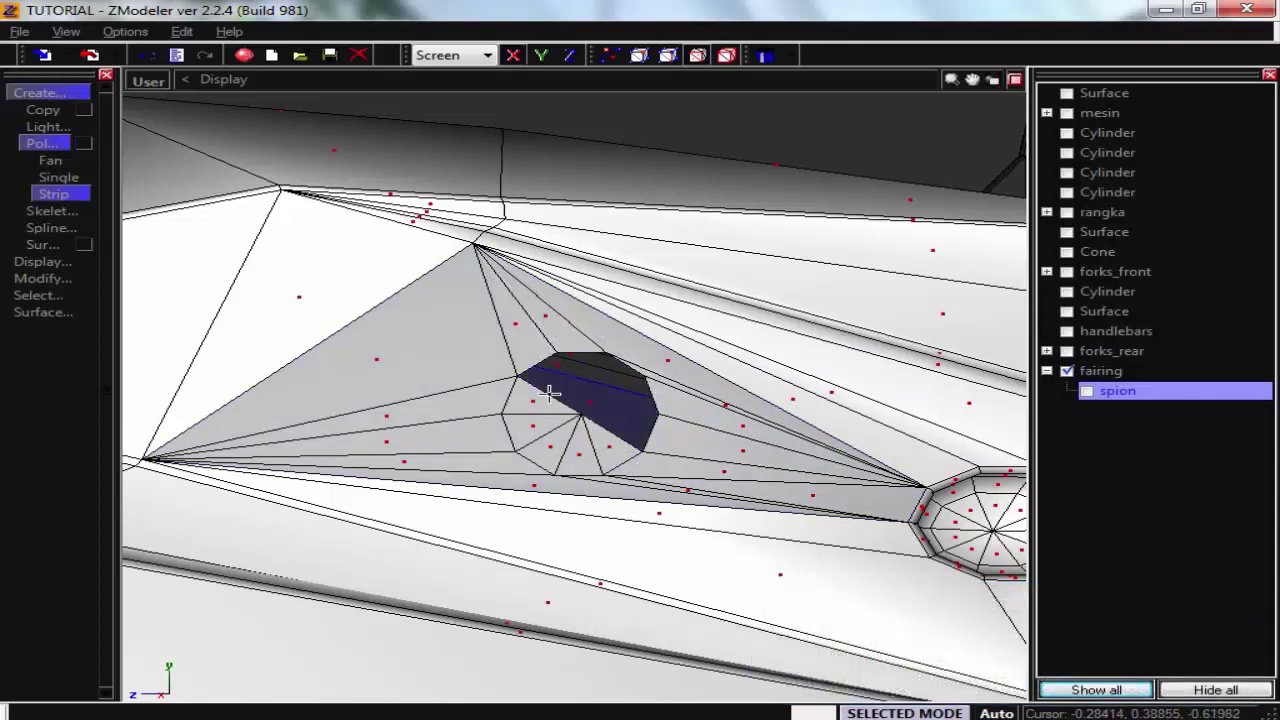
left_click(526, 426)
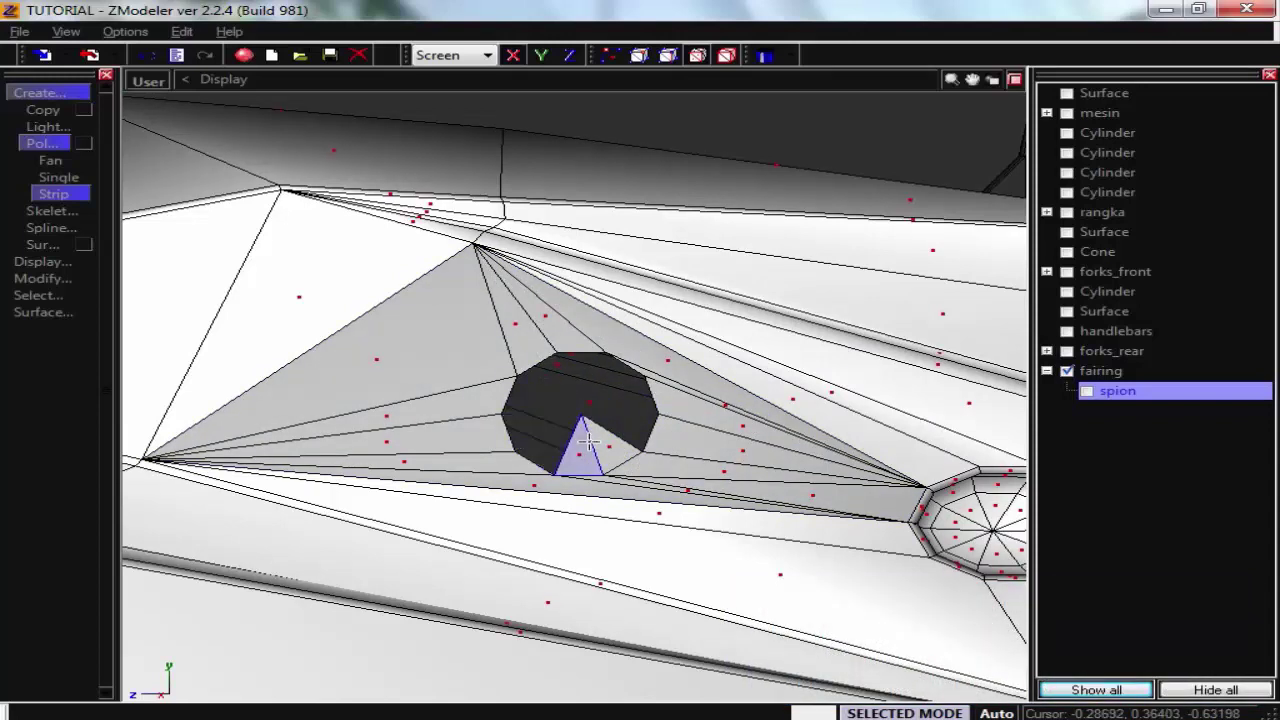
left_click(578, 445)
left_click(608, 442)
middle_click_drag(586, 434, 586, 424)
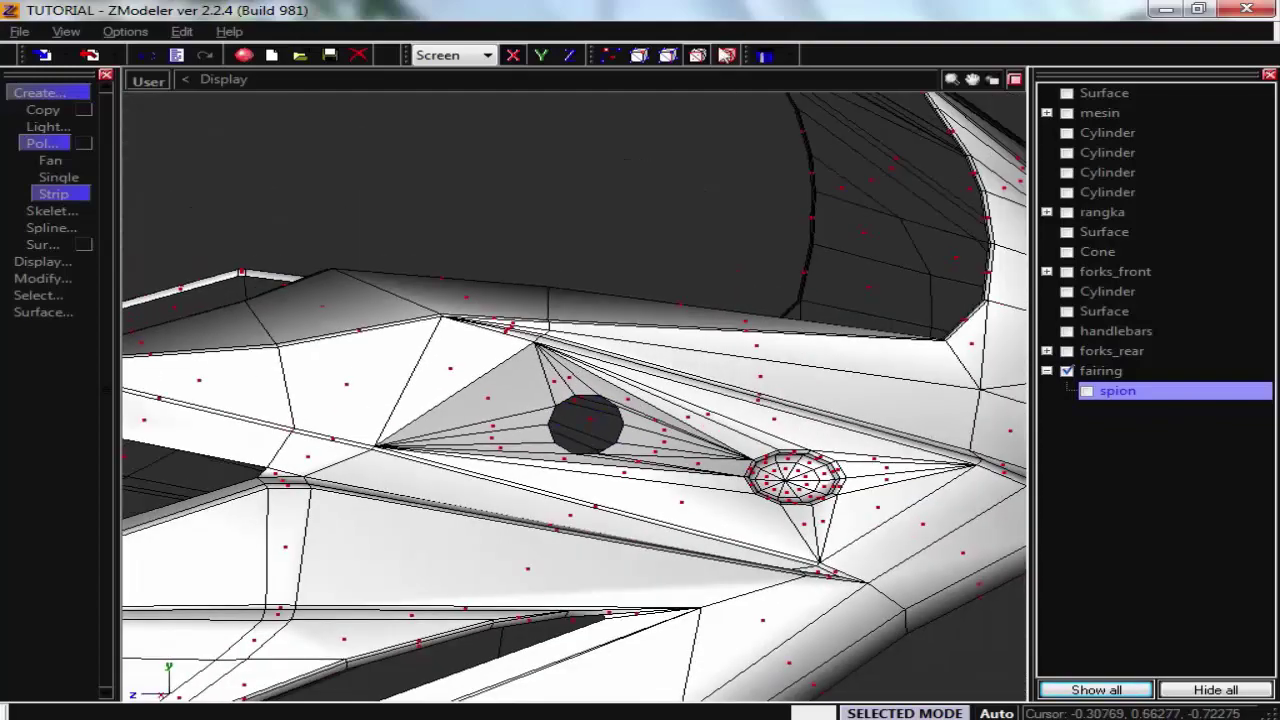
left_click(638, 55)
key("m")
mouse_move(680, 283)
middle_mouse_down()
mouse_move(677, 249)
mouse_move(670, 257)
mouse_move(749, 286)
mouse_move(651, 366)
mouse_move(679, 380)
mouse_move(565, 388)
middle_mouse_up()
Quad-select the faces around the hole and extrude them slightly inward.
key("q")
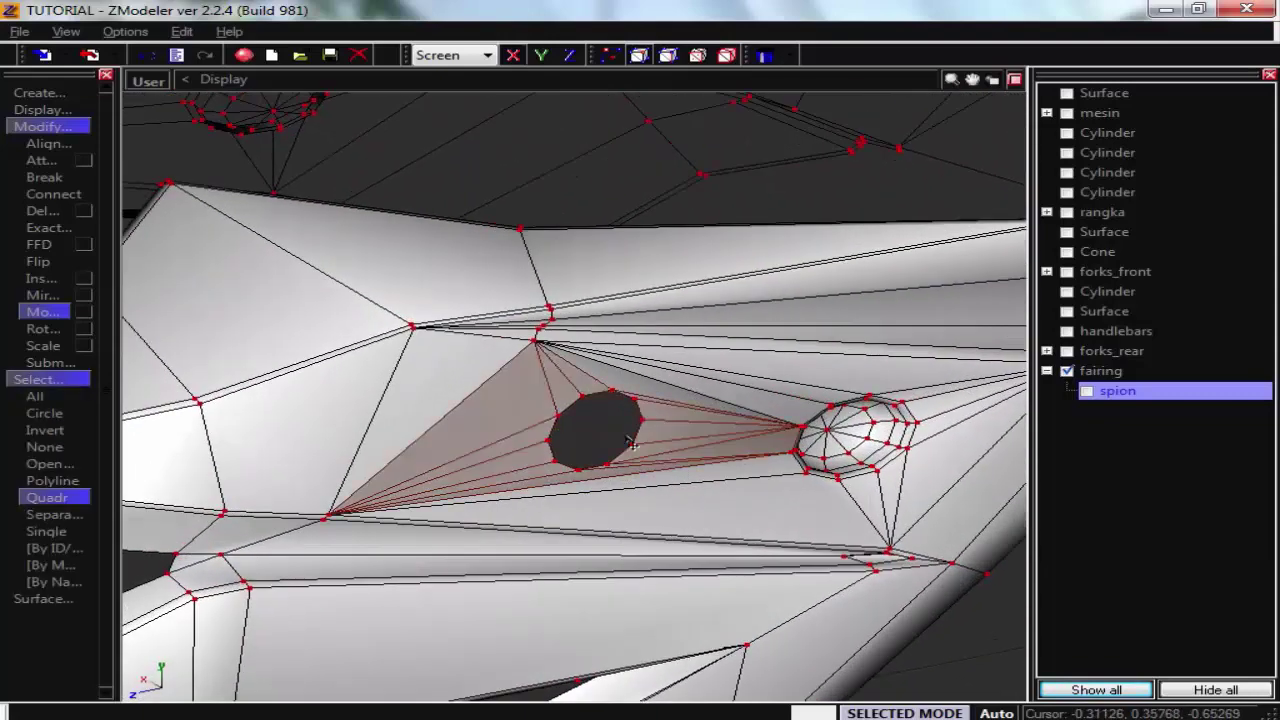
left_click(678, 478)
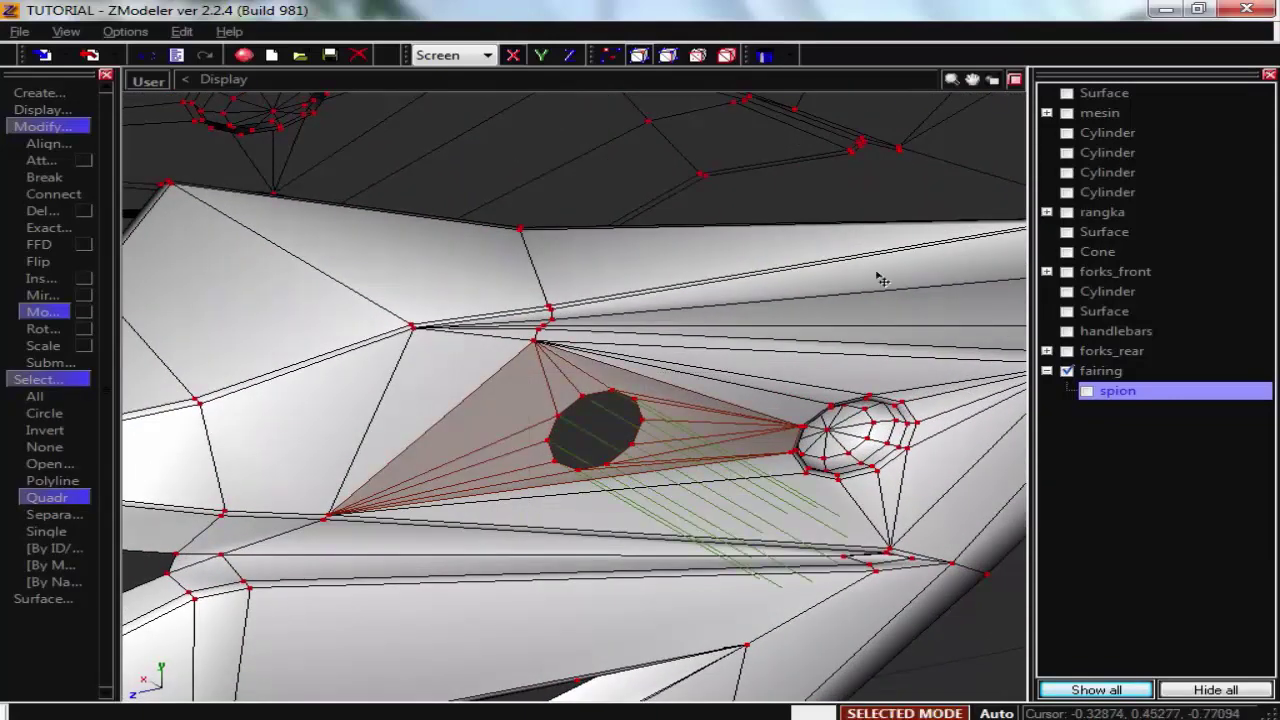
left_click(1014, 79)
scroll(340, 455, "up", 3)
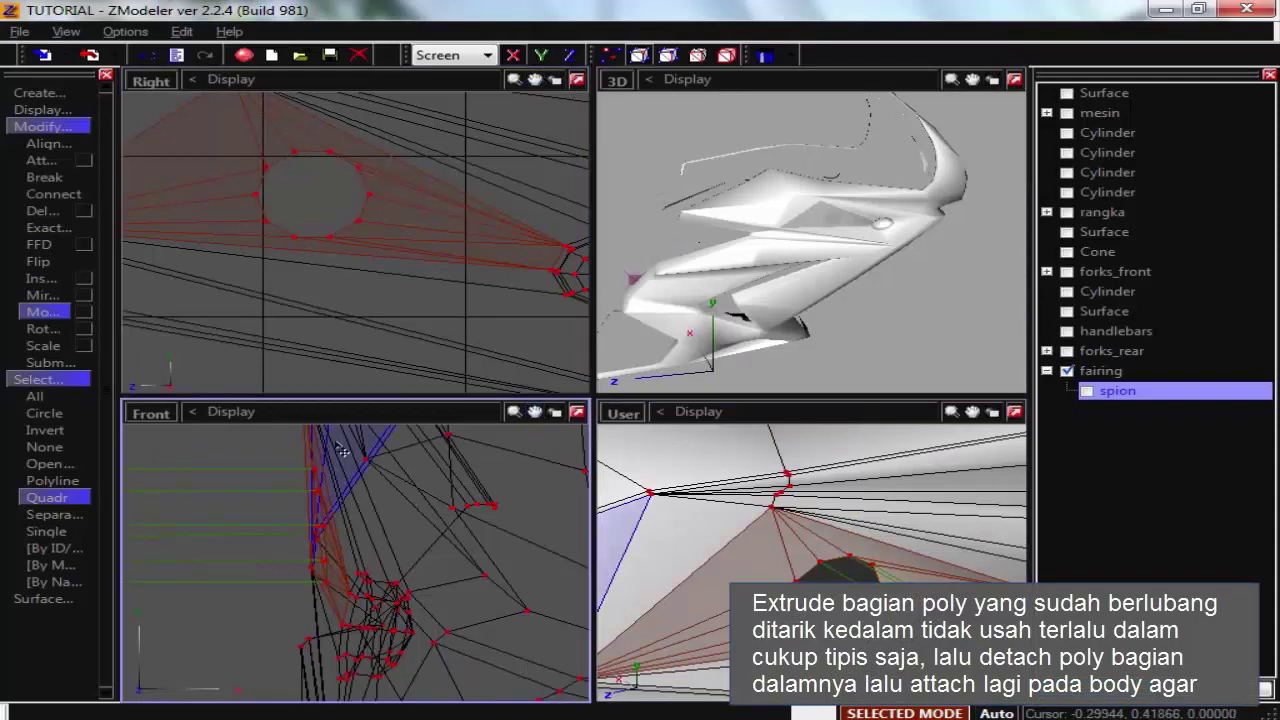
key("e")
scroll(337, 522, "up", 3)
left_click_drag(344, 522, 349, 523)
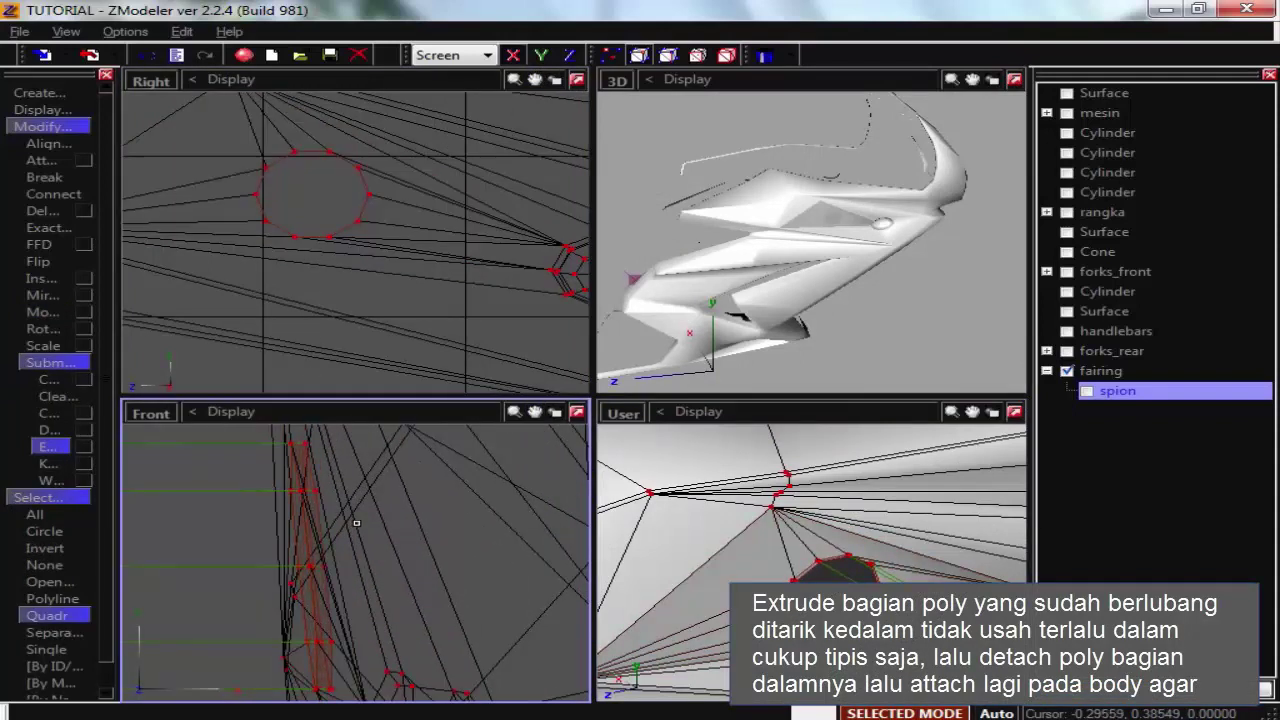
Select the inner polygons around the hole and attach them back to the fairing body.
middle_click_drag(759, 540, 810, 559)
middle_click_drag(320, 200, 380, 235)
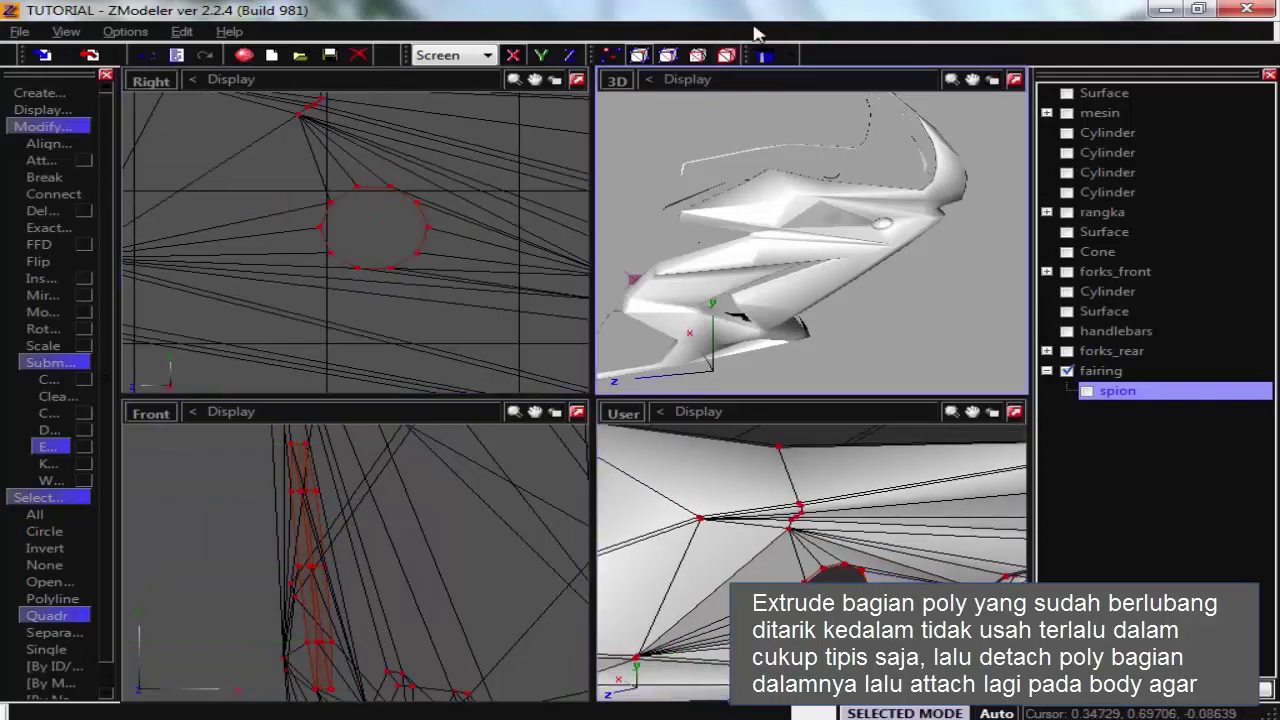
left_click(306, 178)
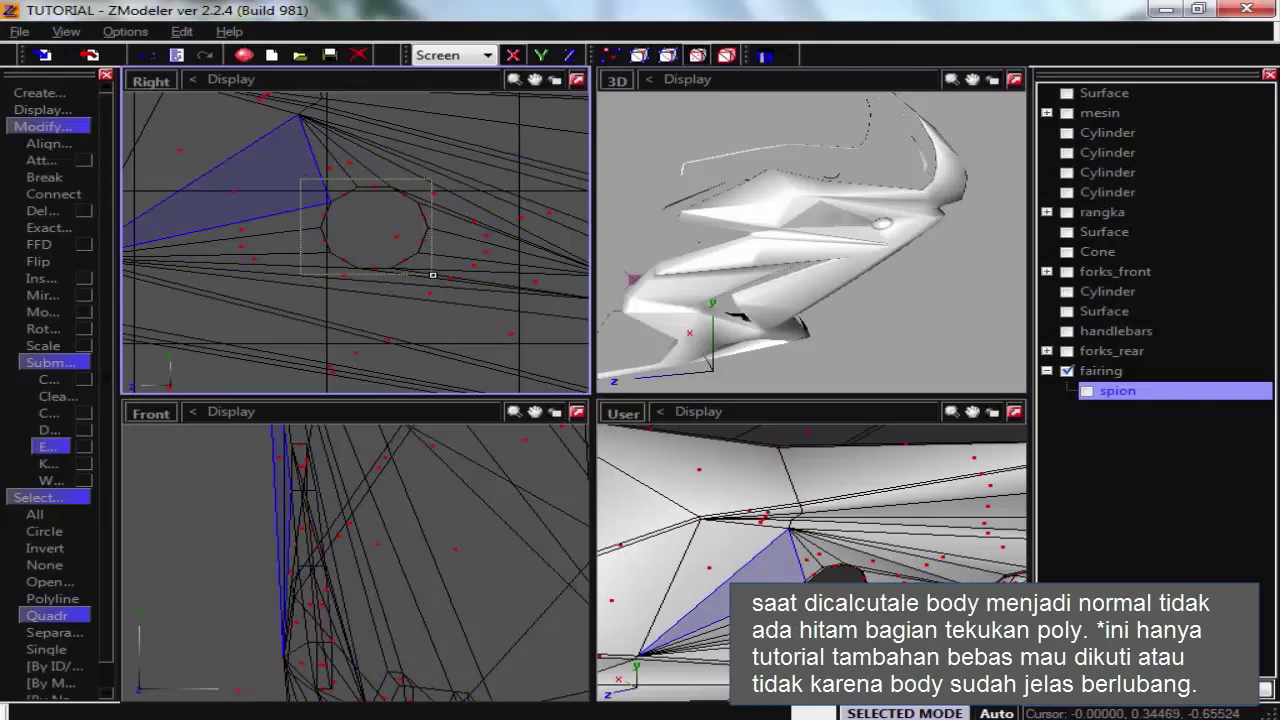
left_click_drag(432, 275, 431, 275)
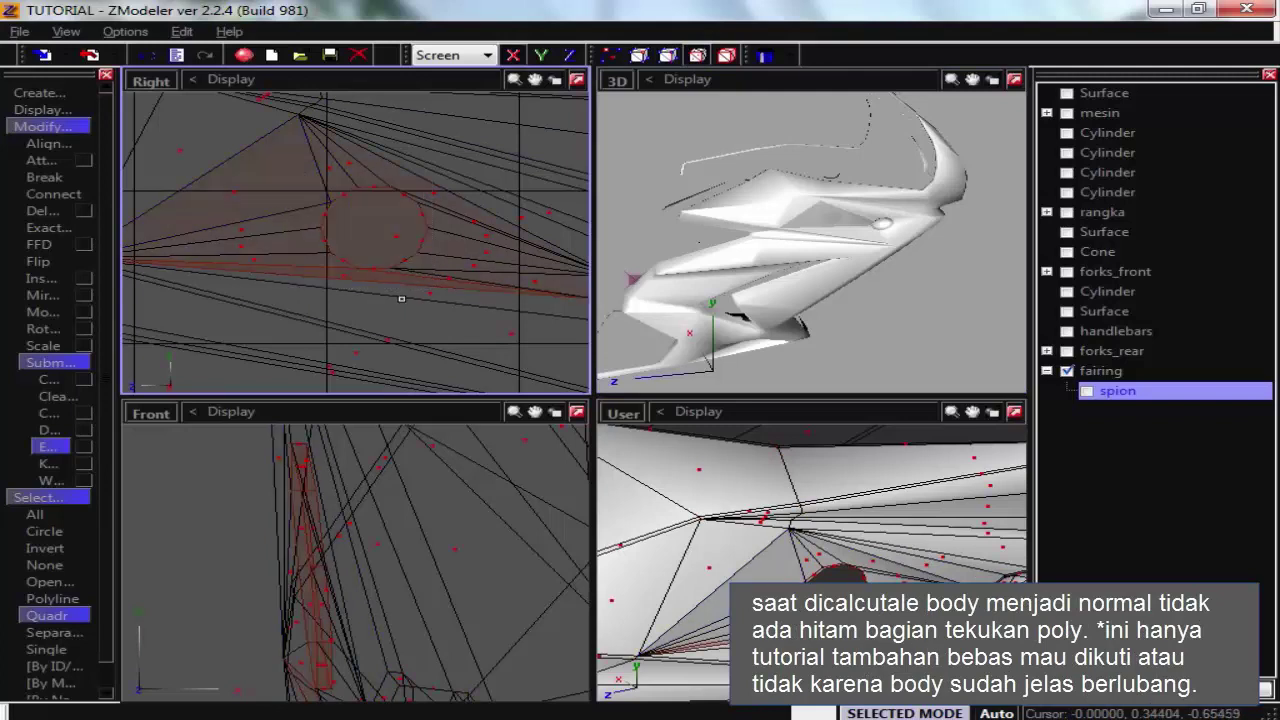
left_click(50, 648)
left_click(240, 258)
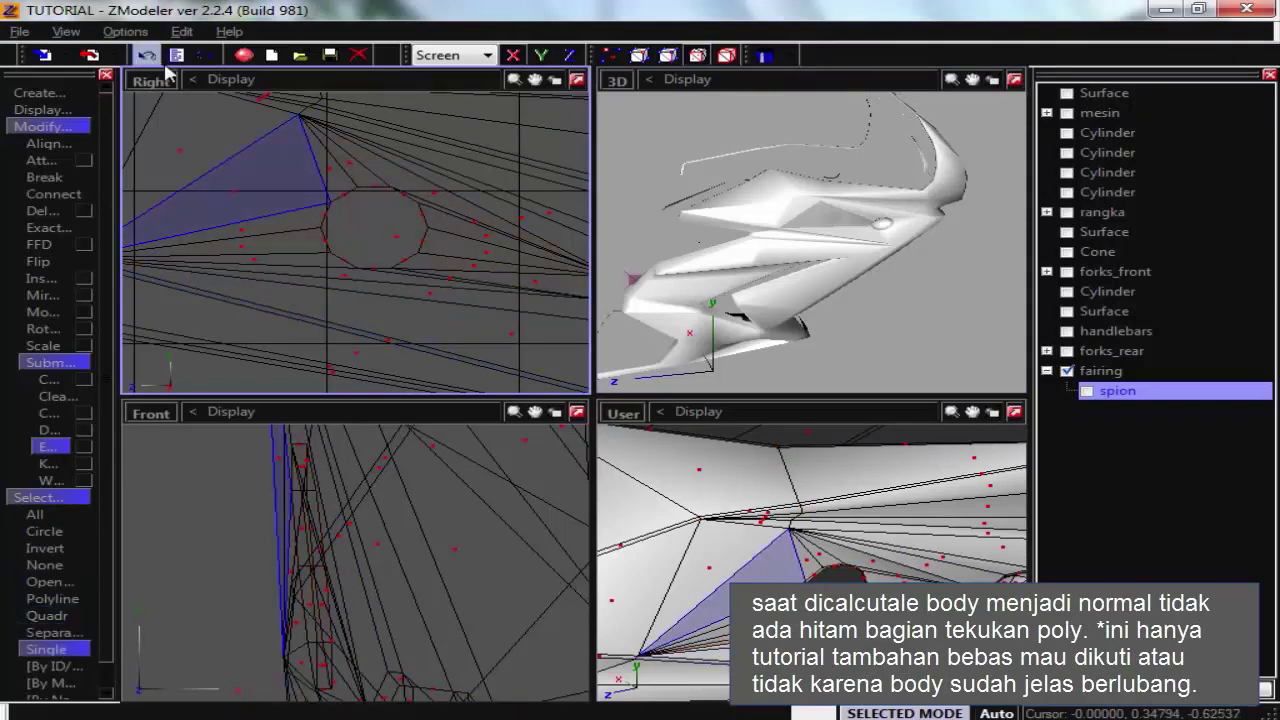
middle_click_drag(240, 258, 330, 178)
left_click_drag(276, 172, 448, 244)
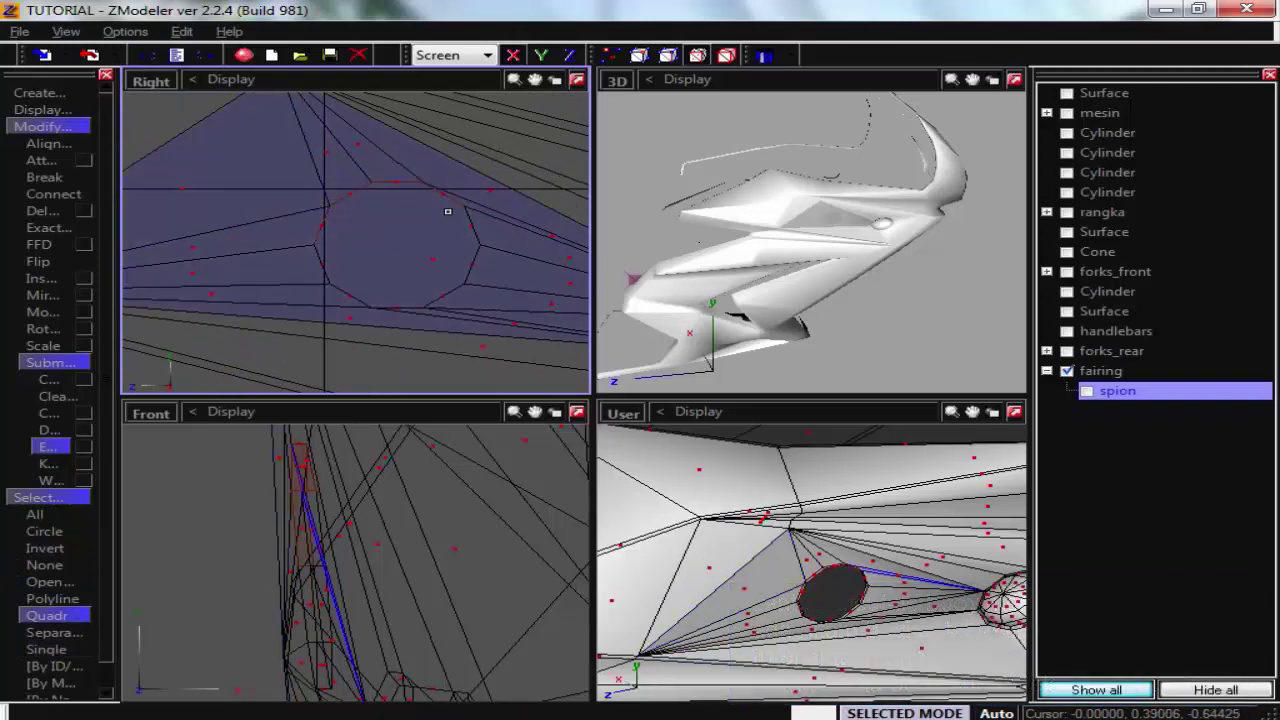
left_click_drag(334, 293, 434, 315)
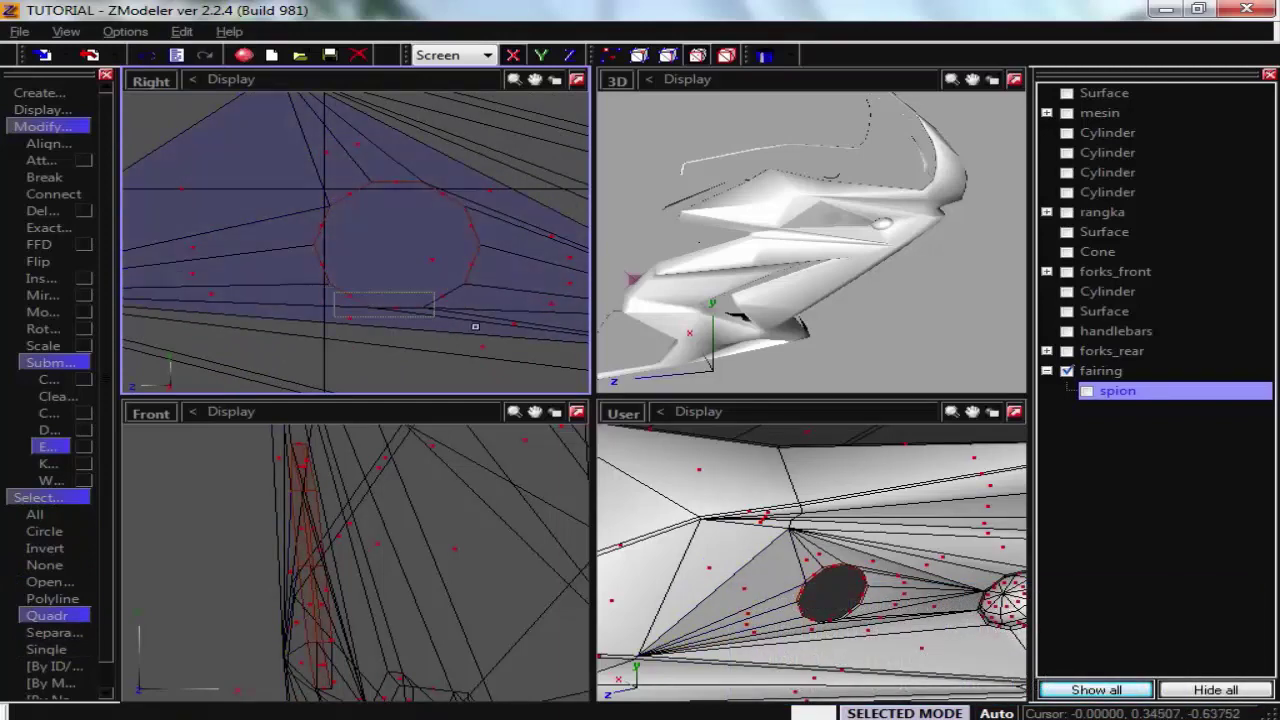
scroll(464, 299, "down", 2)
middle_click_drag(780, 540, 947, 512)
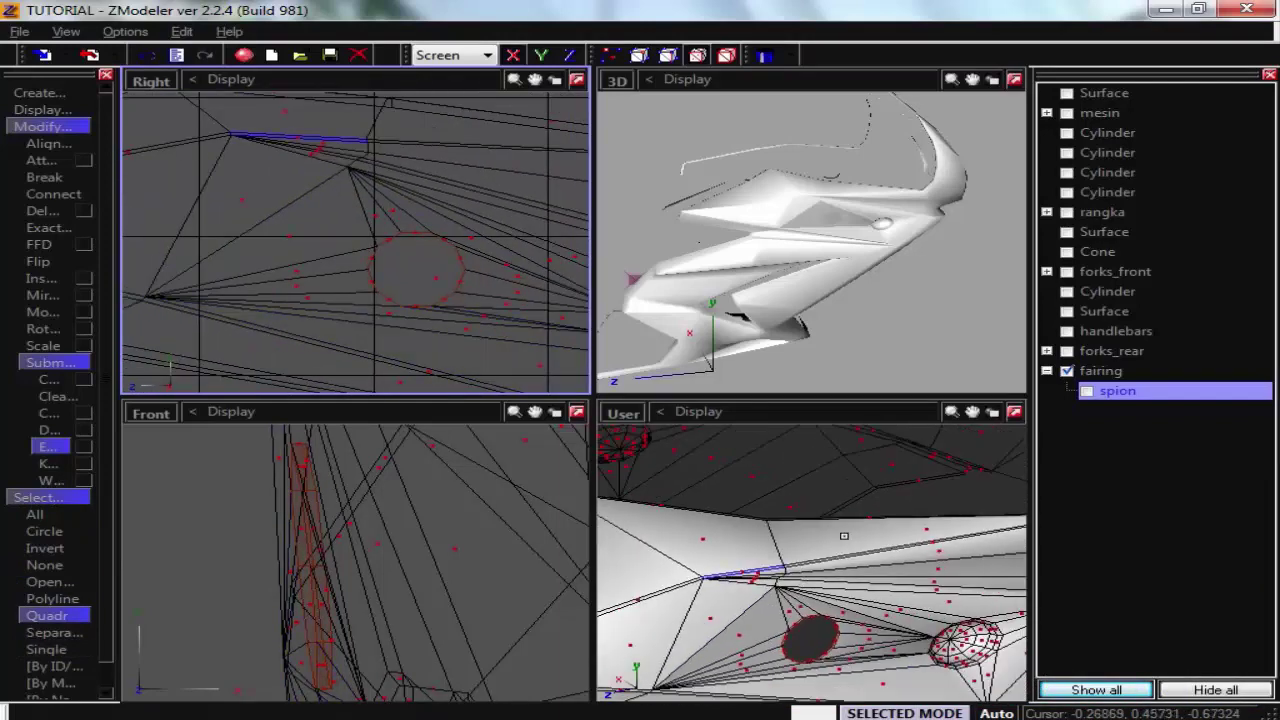
left_click(947, 512)
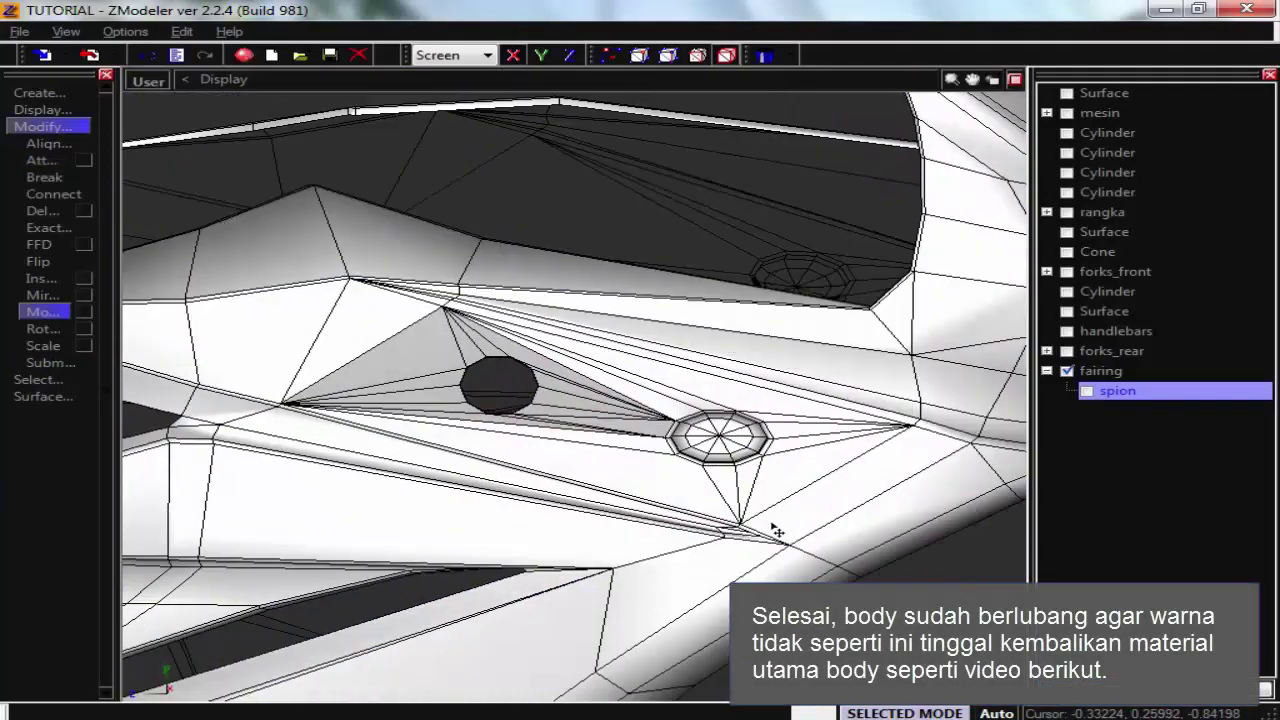
Set every fairing polygon's material to body [prim,spec] in Selection Properties.
middle_click_drag(777, 531, 731, 514)
scroll(591, 320, "up", 3)
scroll(591, 320, "up", 2)
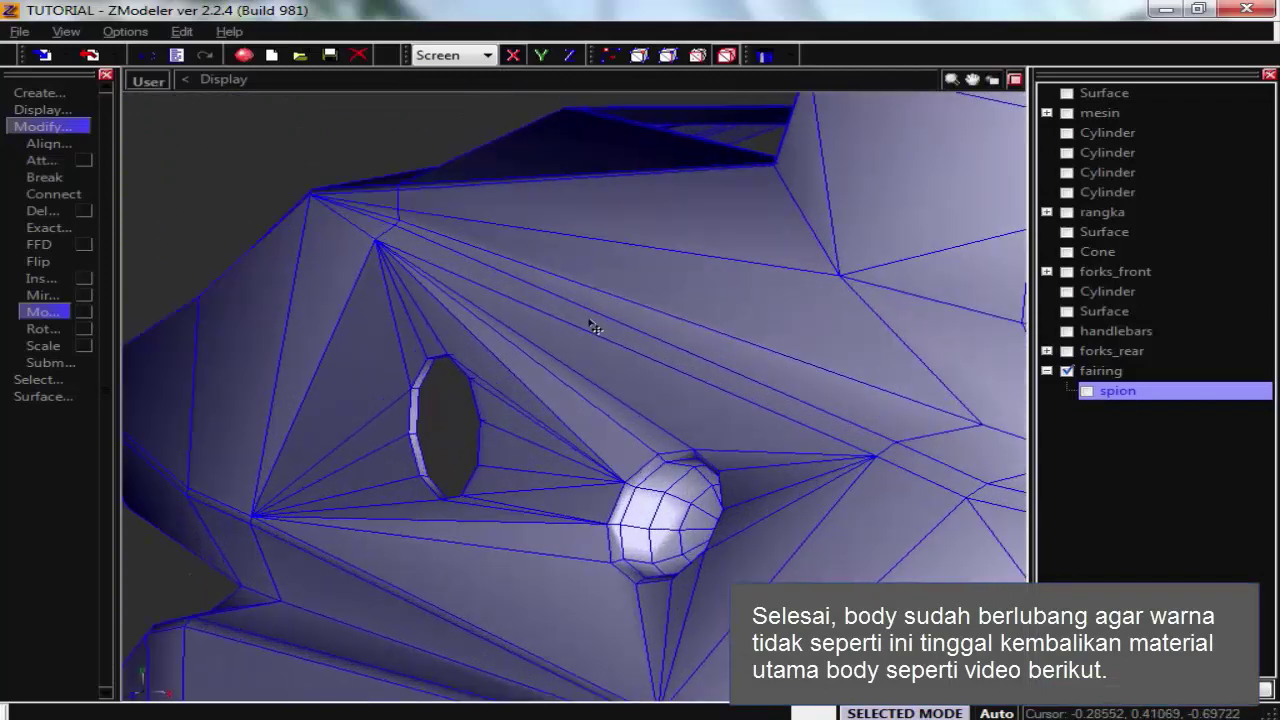
right_click(592, 324)
left_click(678, 404)
left_click(547, 412)
left_click(502, 413)
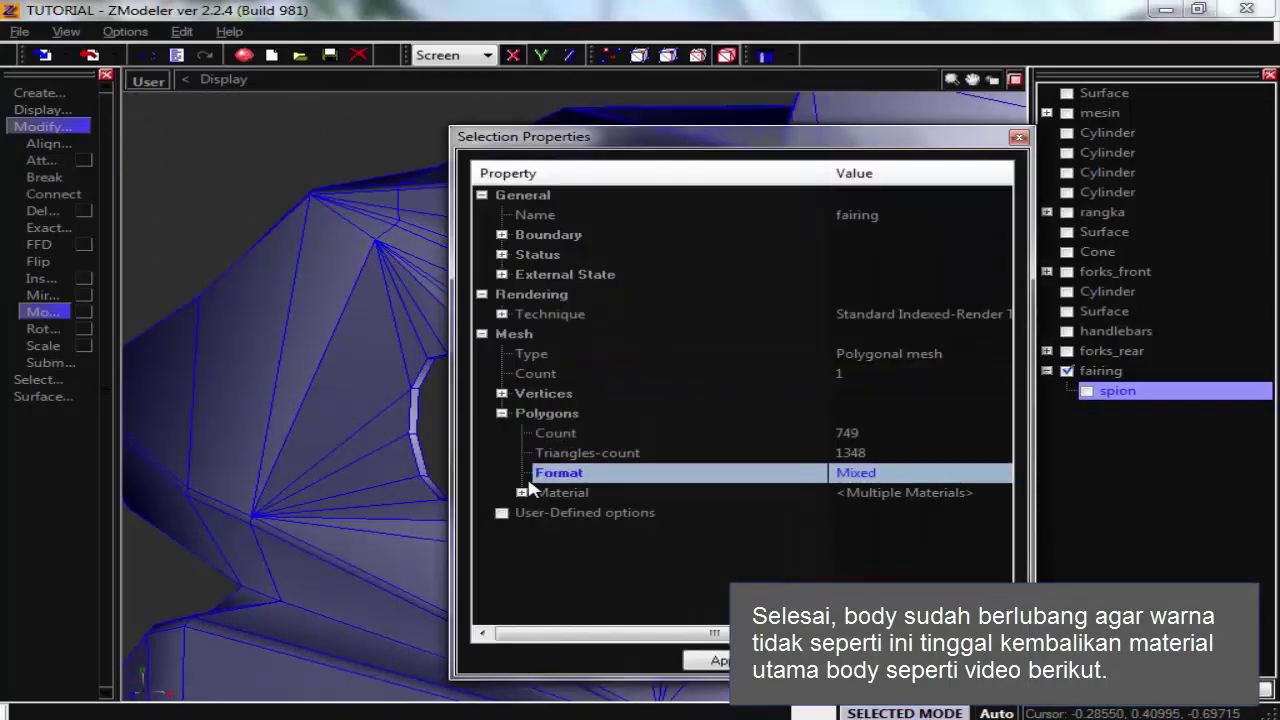
double_click(700, 492)
left_click(916, 494)
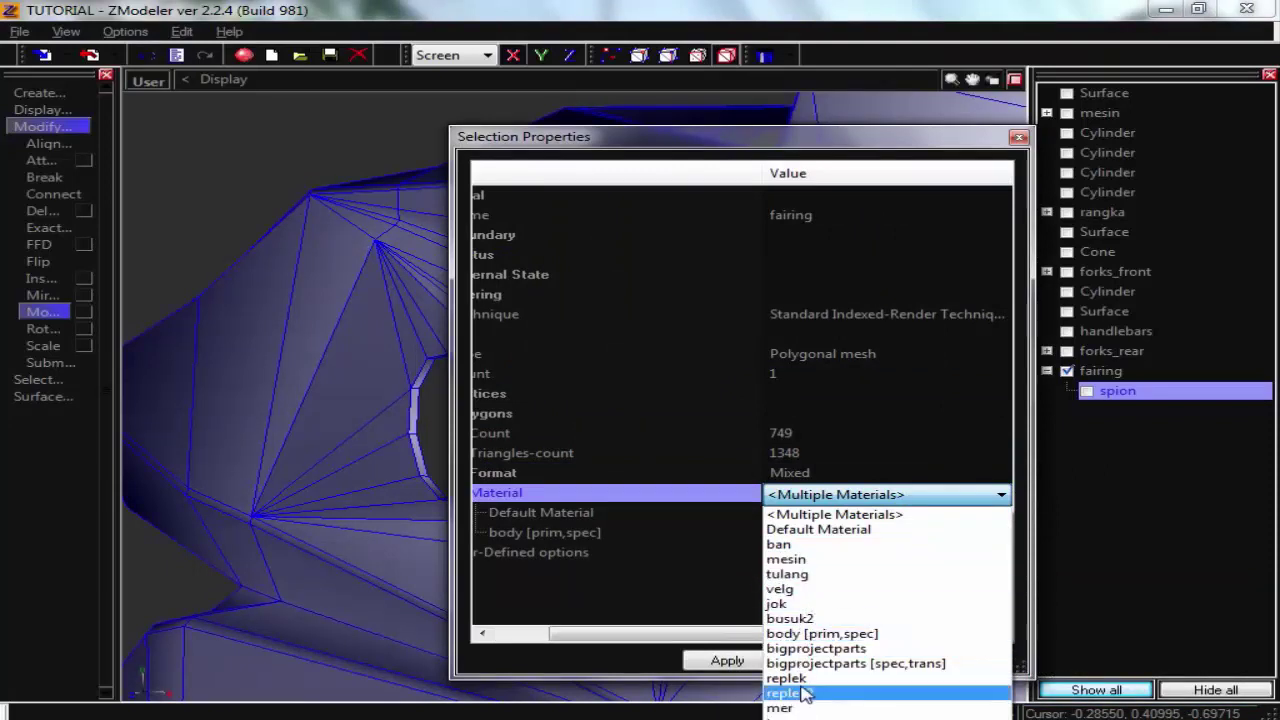
left_click(795, 633)
left_click(815, 664)
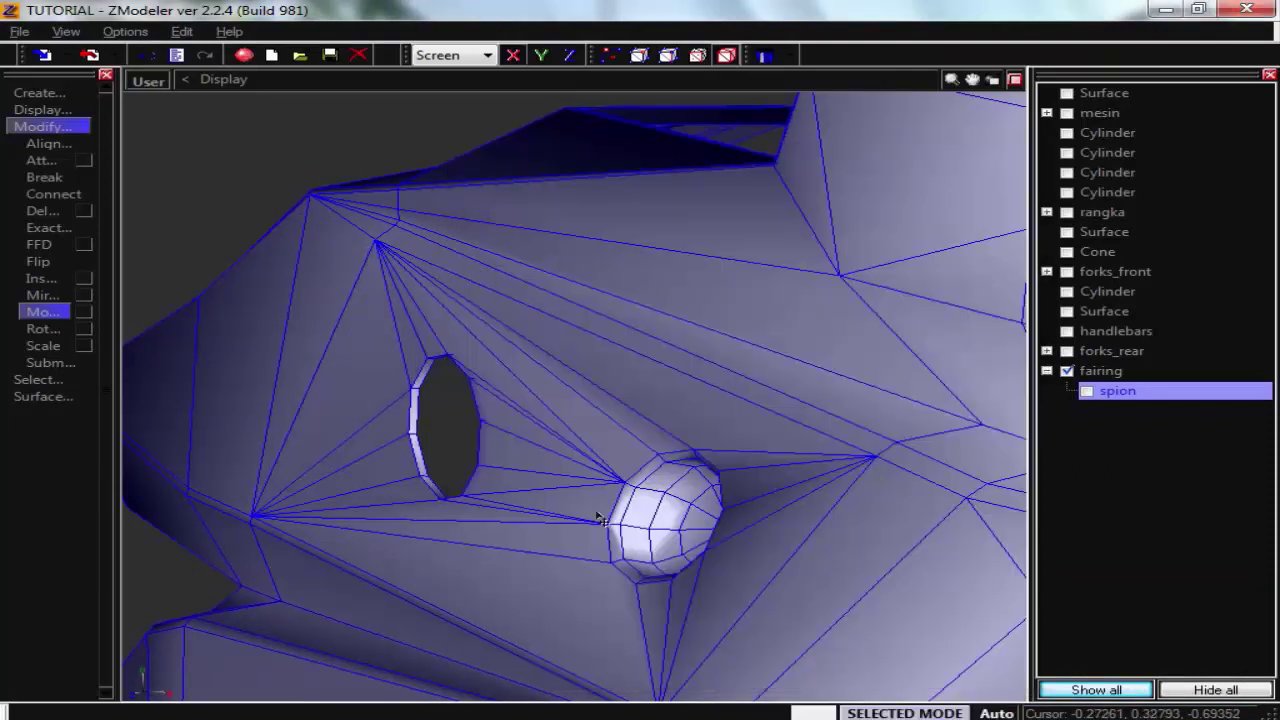
mouse_move(600, 509)
middle_mouse_down()
mouse_move(537, 249)
mouse_move(414, 289)
middle_mouse_up()
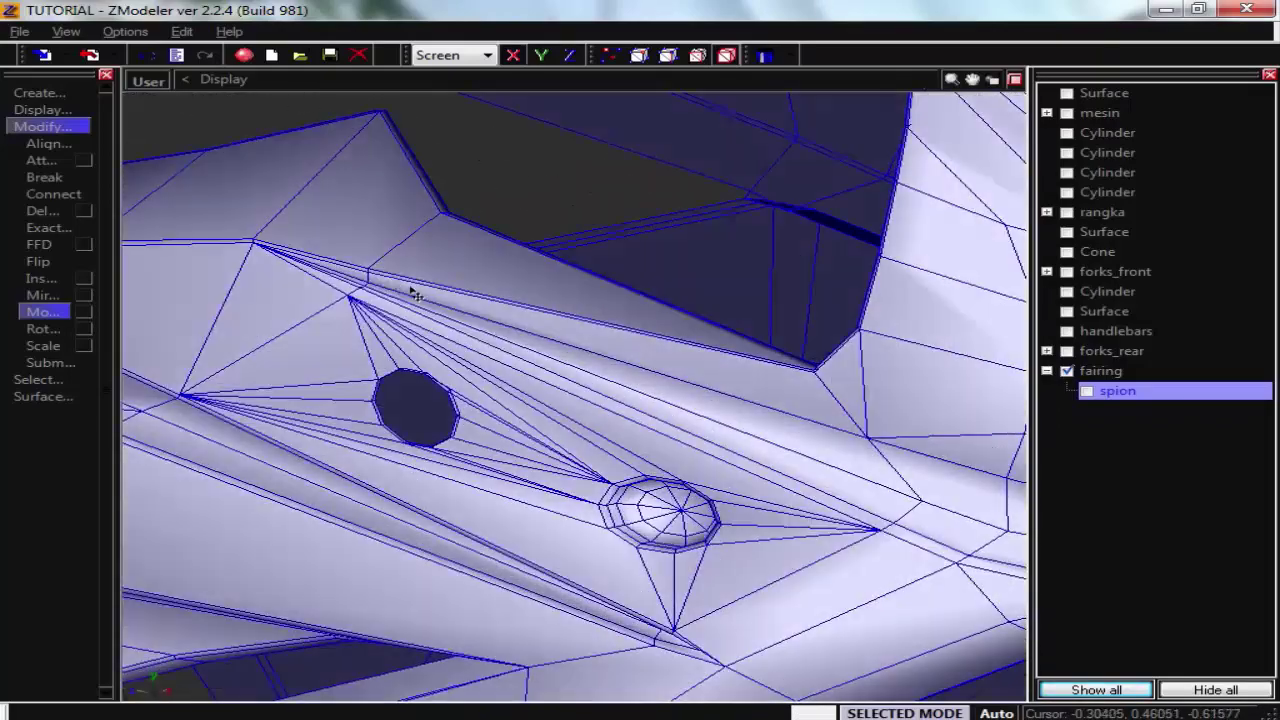
left_click(1014, 79)
left_click(1014, 79)
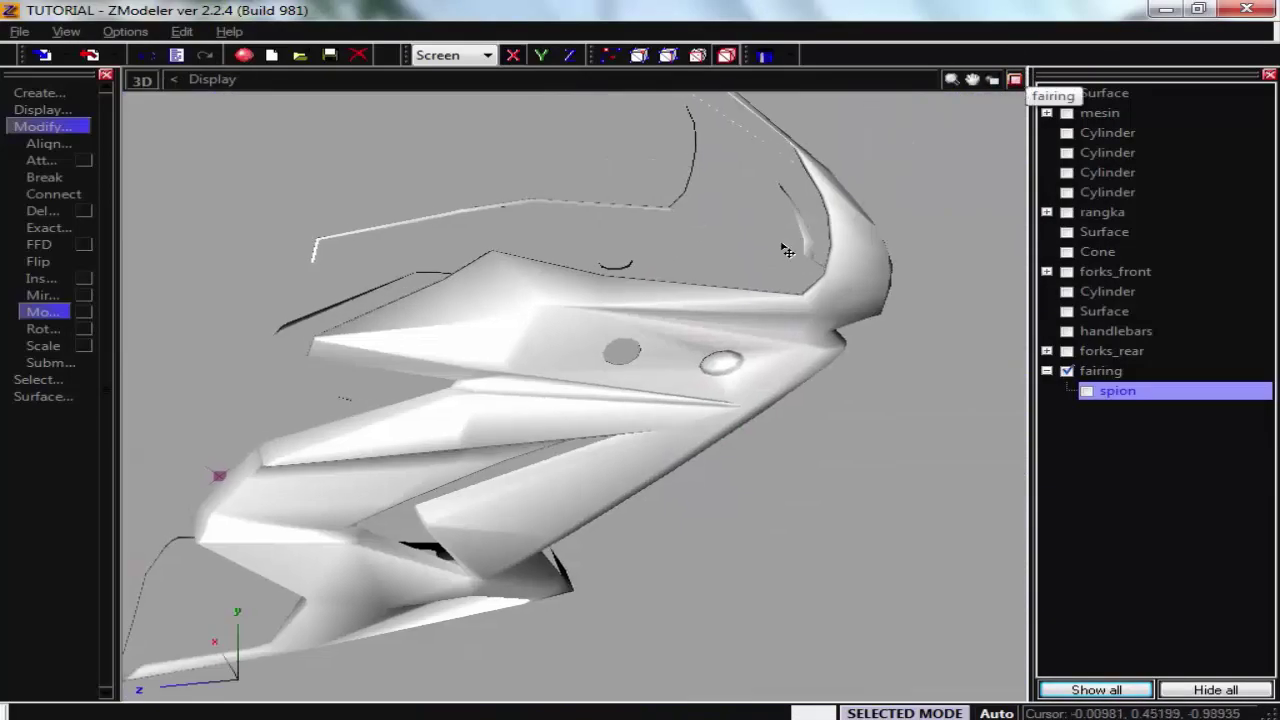
middle_click_drag(660, 371, 592, 350)
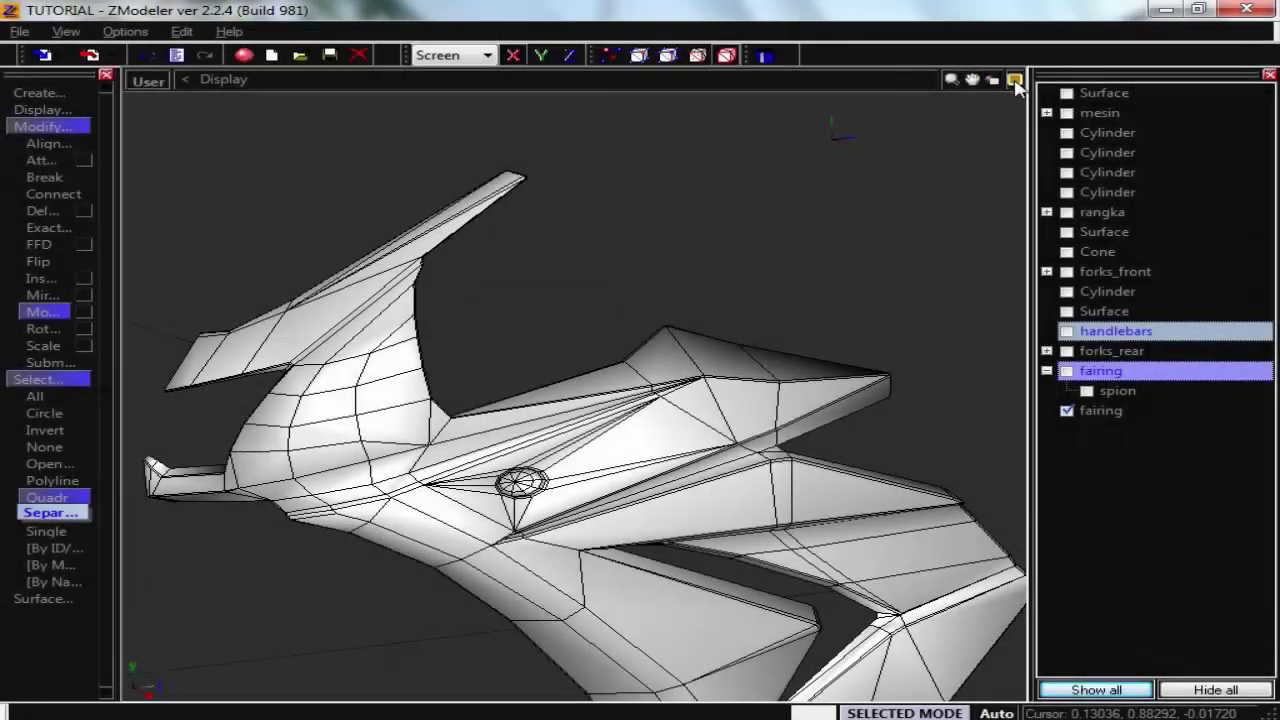
Maximize the Left side view to fill the workspace.
left_click(1015, 80)
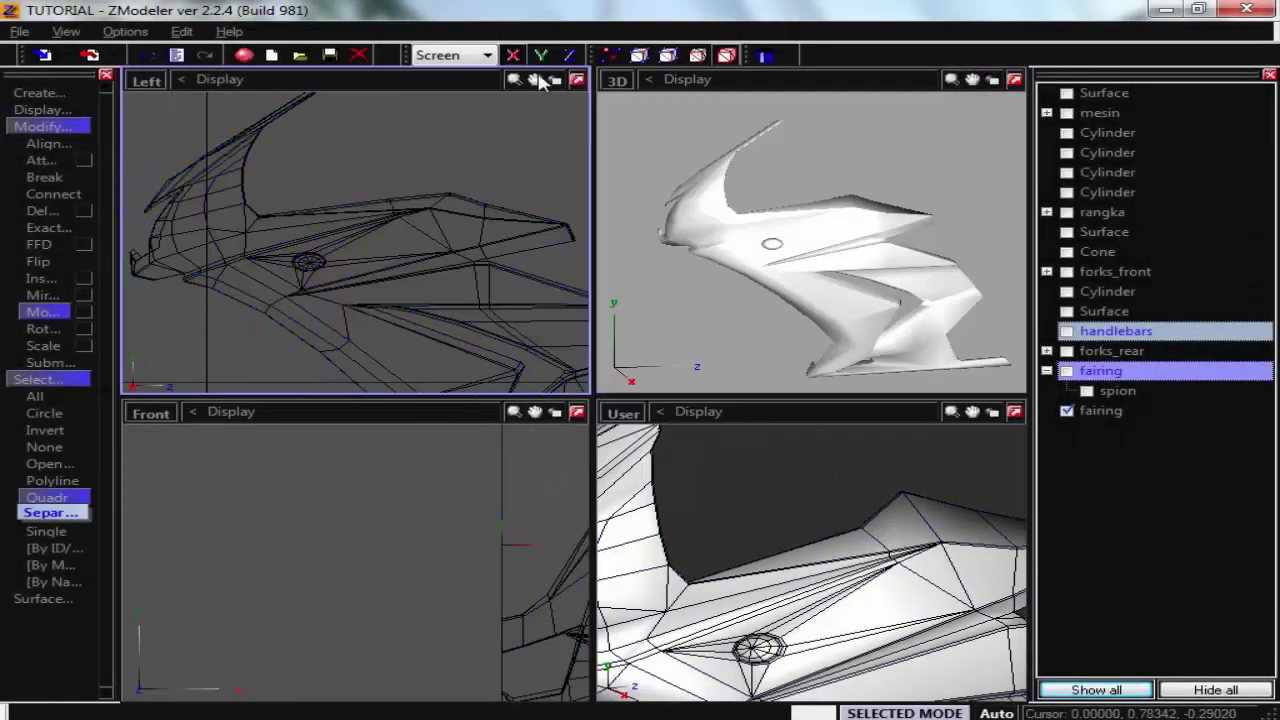
left_click(585, 79)
scroll(659, 450, "up", 3)
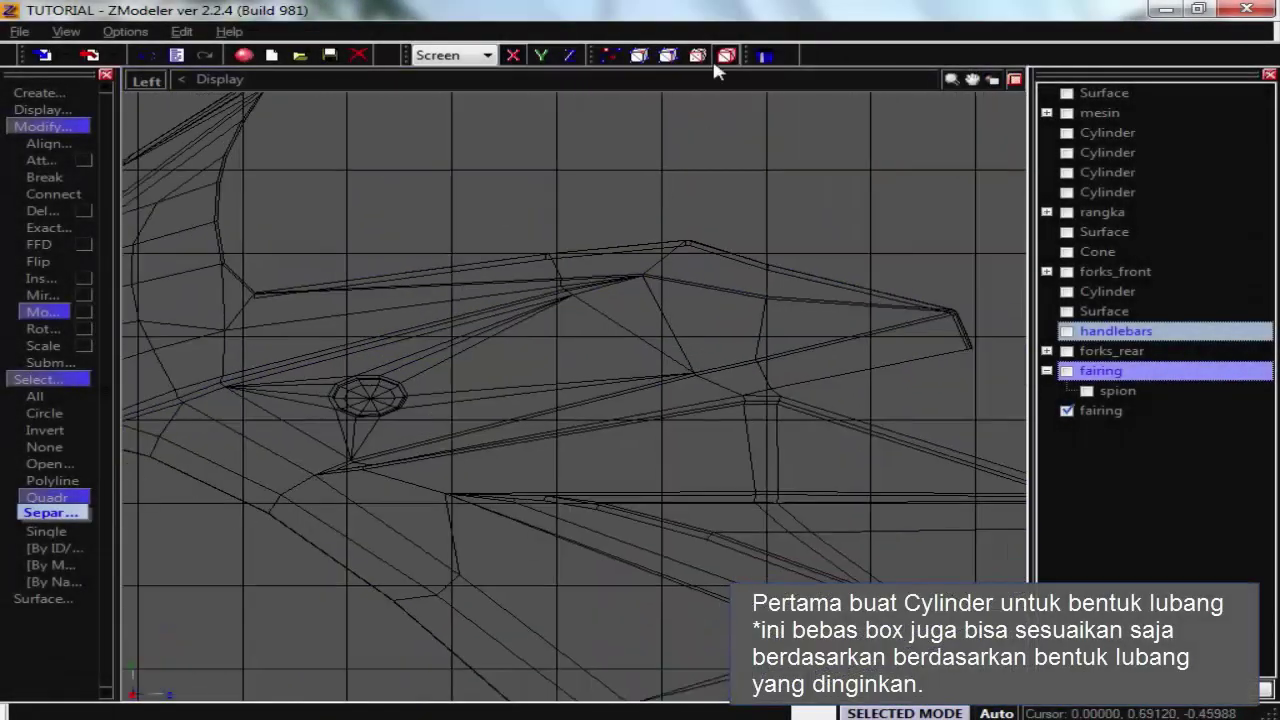
Create a cylinder in the side view over the fairing's side panel.
left_click(765, 55)
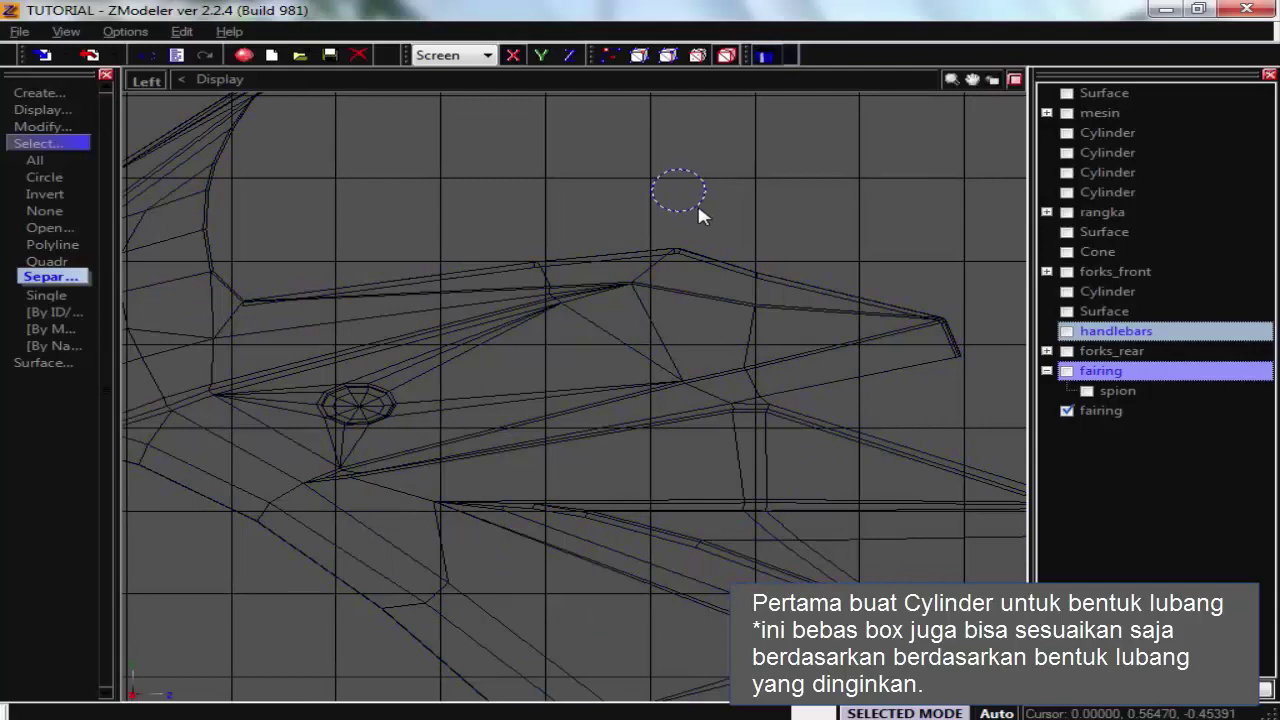
left_click(678, 190)
left_click(792, 512)
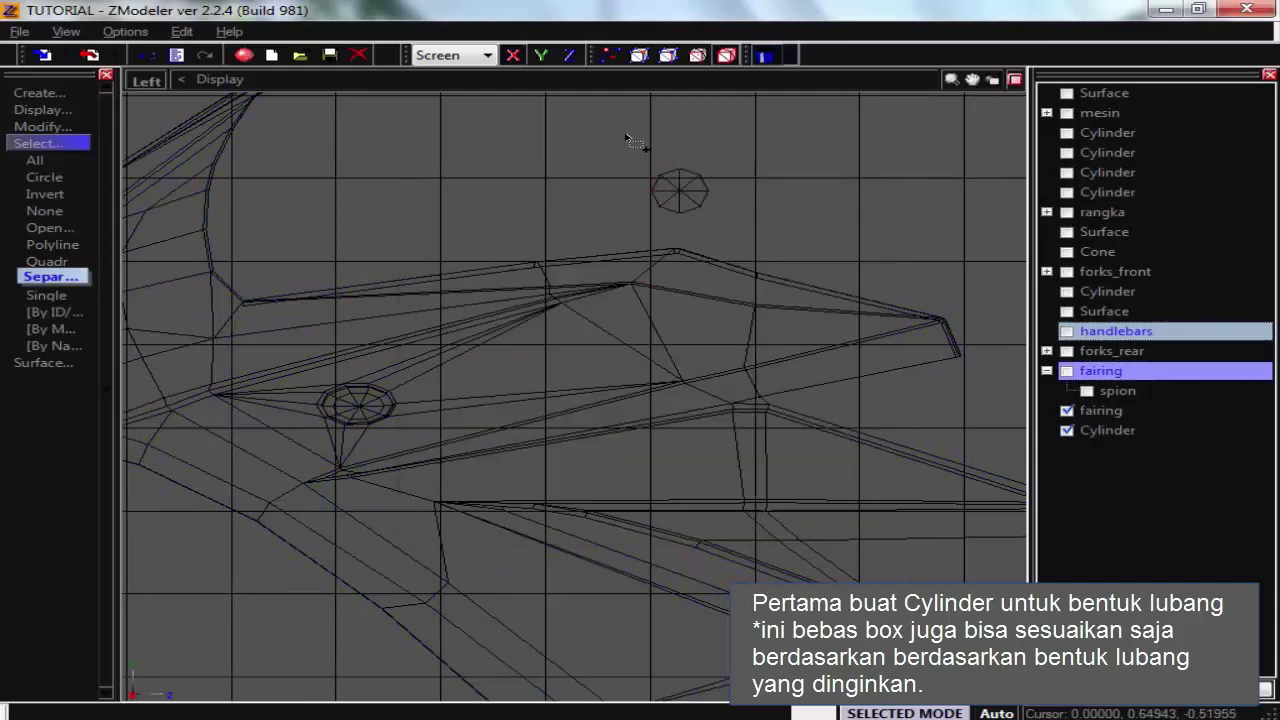
key("m")
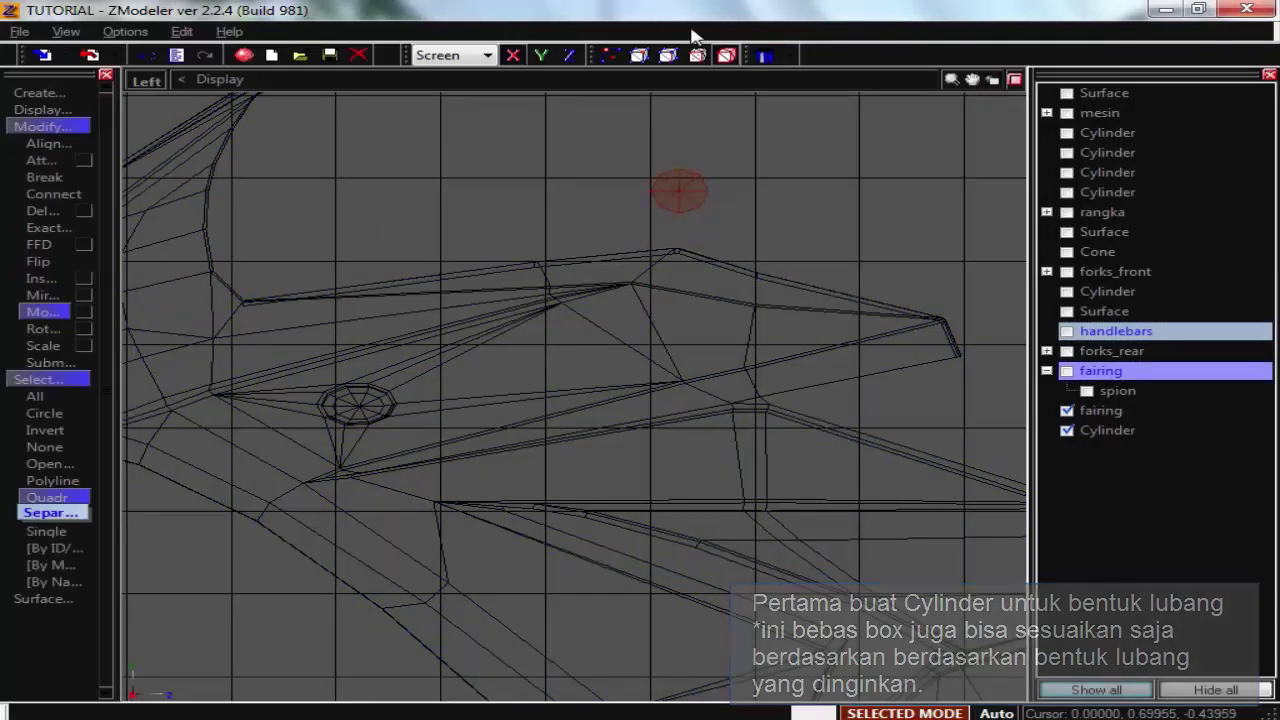
scroll(798, 313, "up", 2)
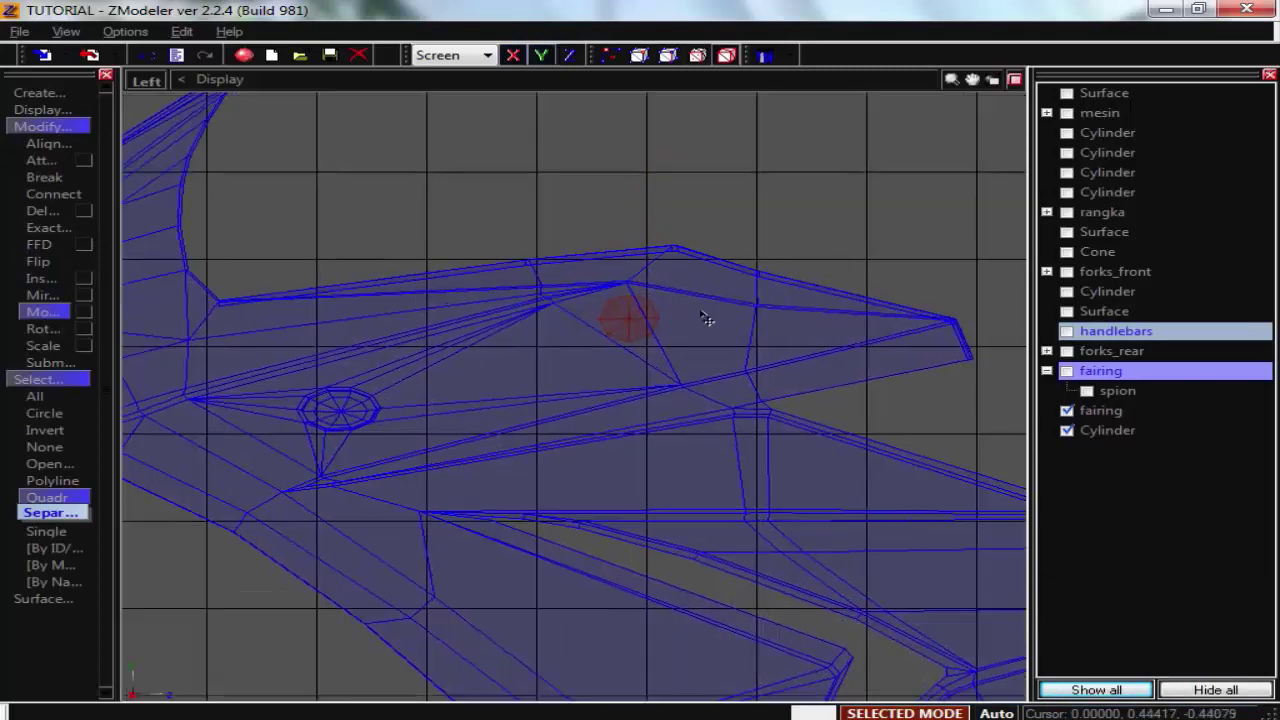
Make smaller scaled cylinder copies left and below-left of the original, back in four views.
key("c")
key("s")
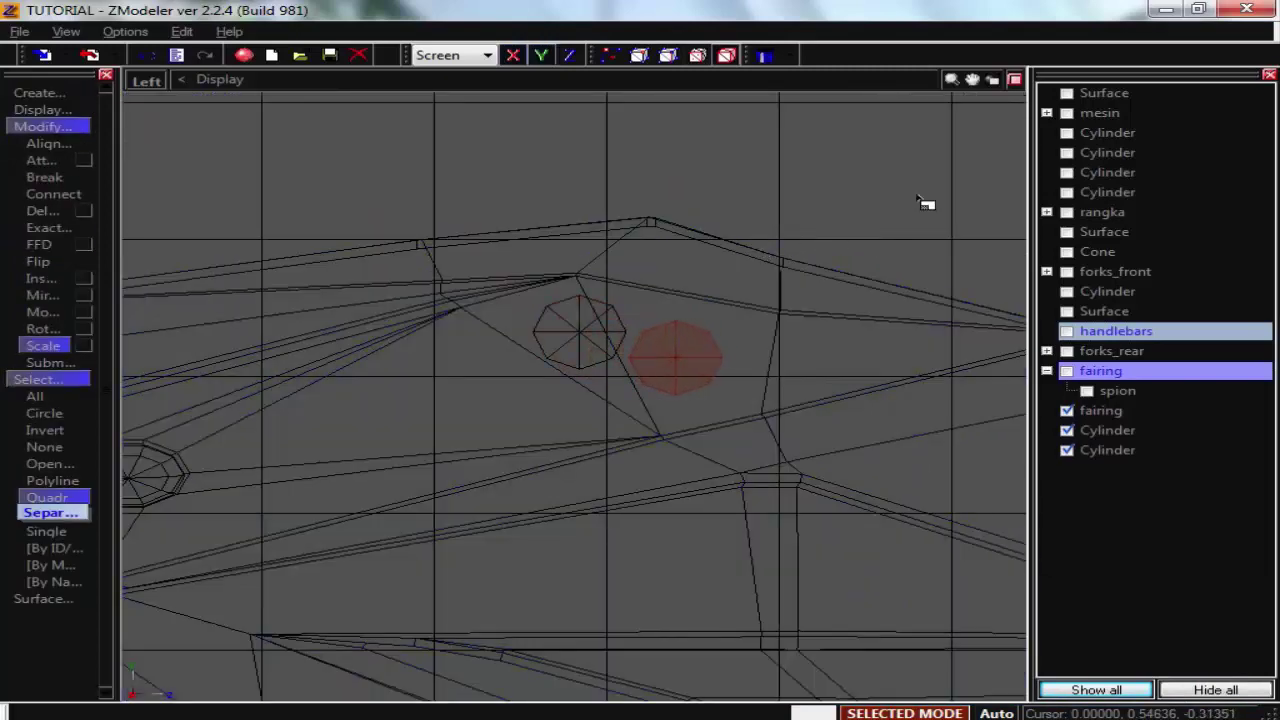
key("c")
left_click(806, 266)
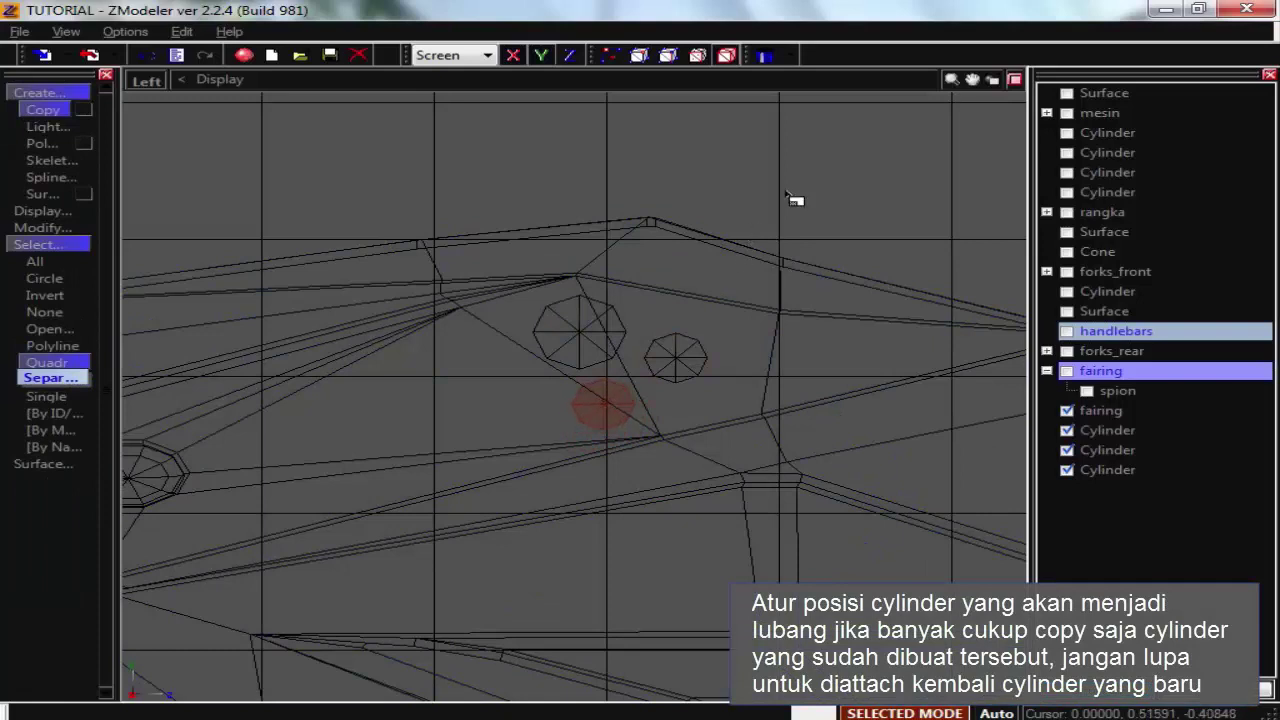
key("s")
key("c")
left_click_drag(810, 200, 760, 191)
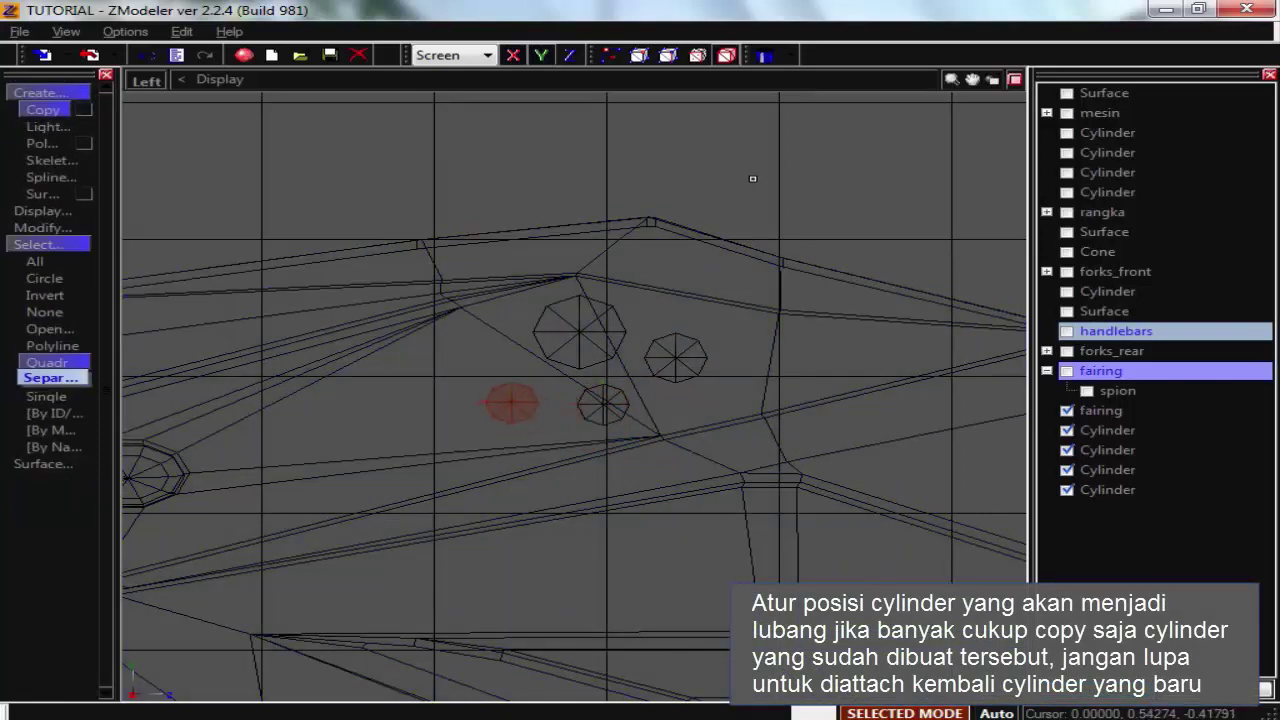
left_click(1014, 79)
Attach all cylinder copies to the main cylinder and box-select the merged result.
key("m")
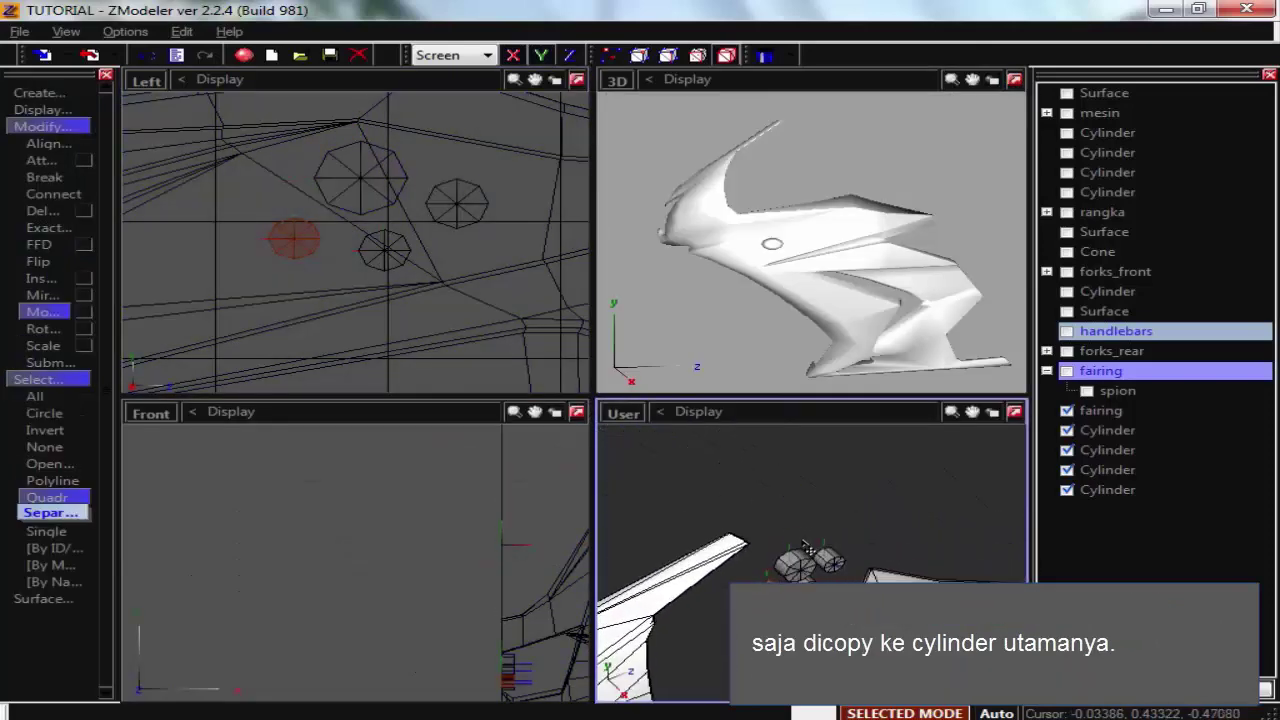
key("a")
scroll(800, 555, "up", 3)
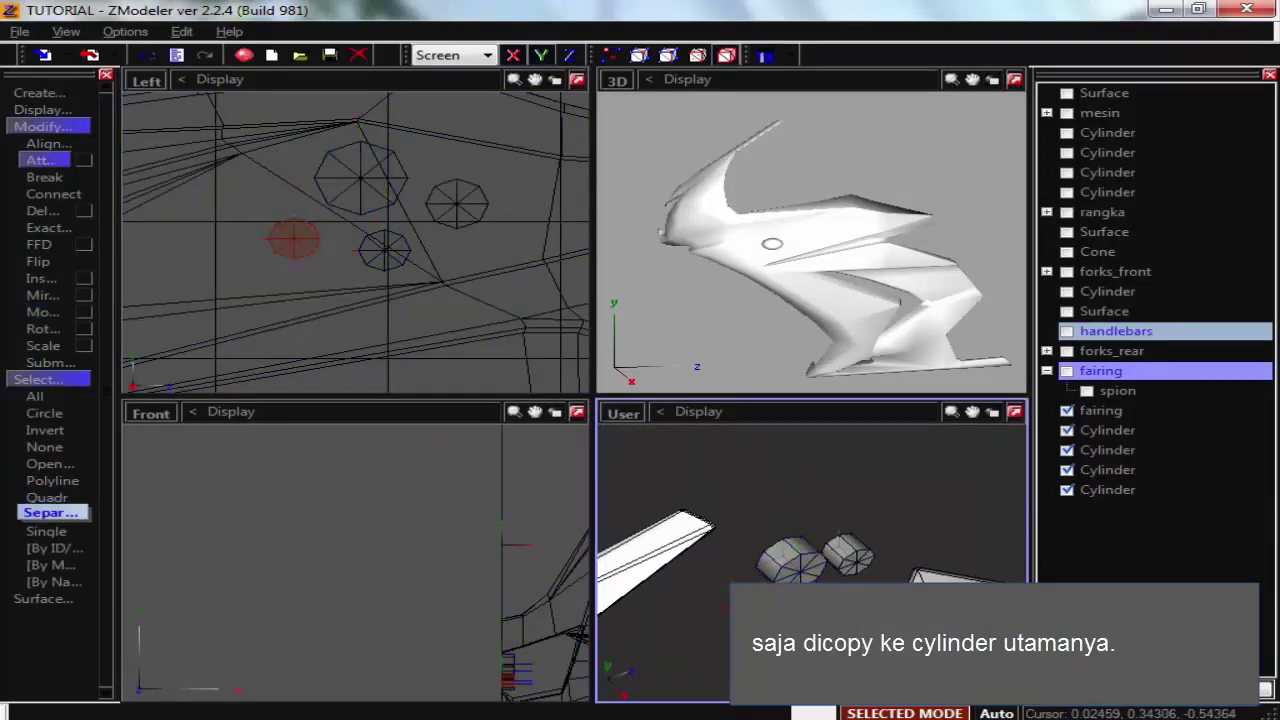
left_click(783, 575)
left_click(754, 605)
left_click(806, 600)
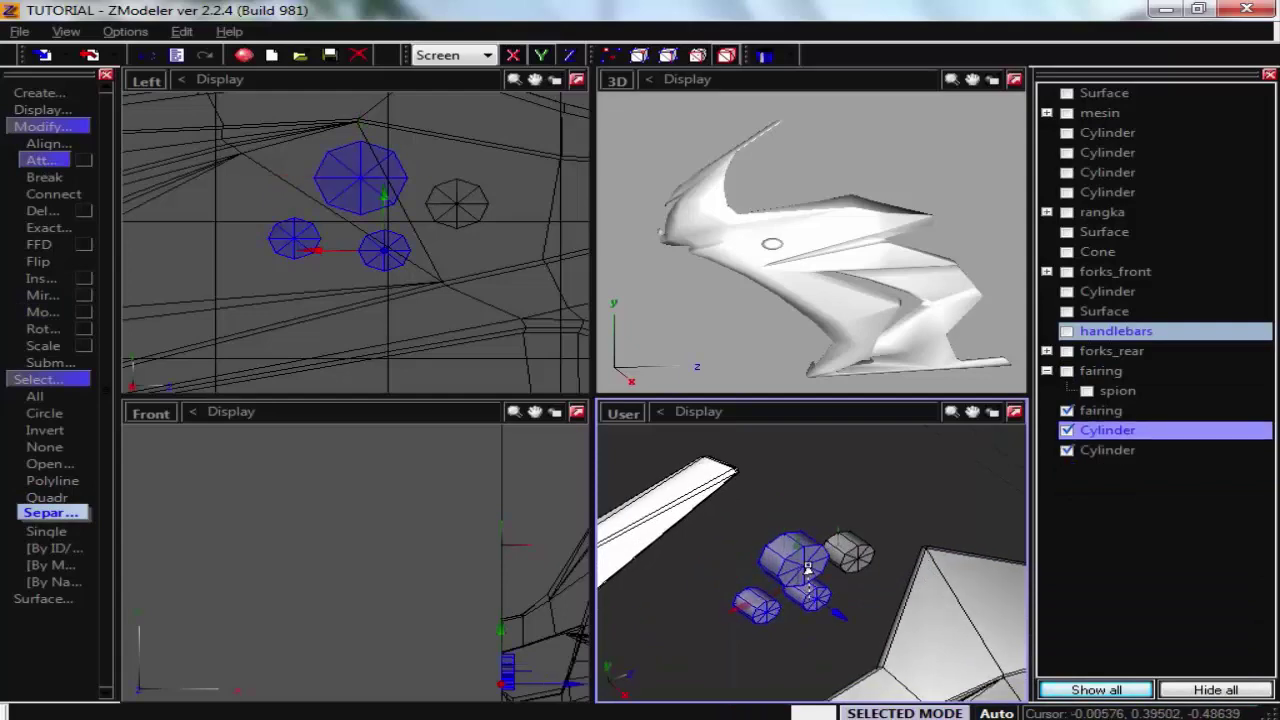
left_click(845, 553)
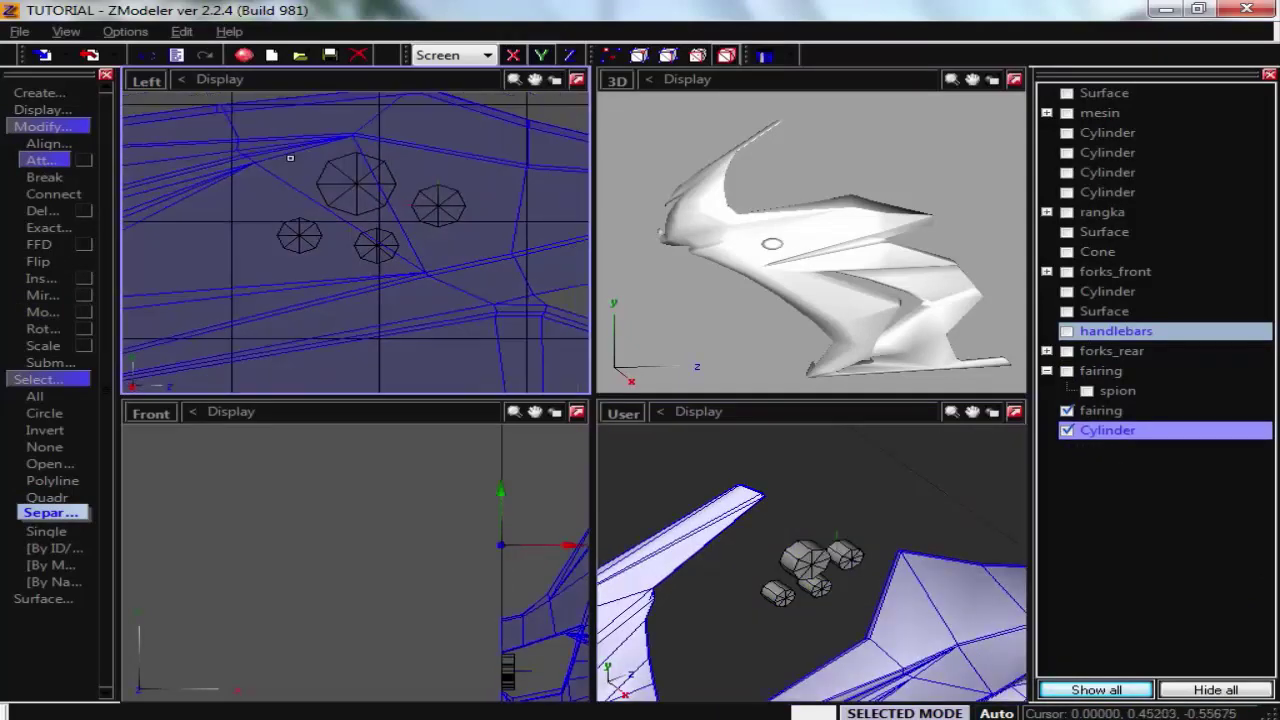
key("space")
left_click_drag(500, 306, 265, 134)
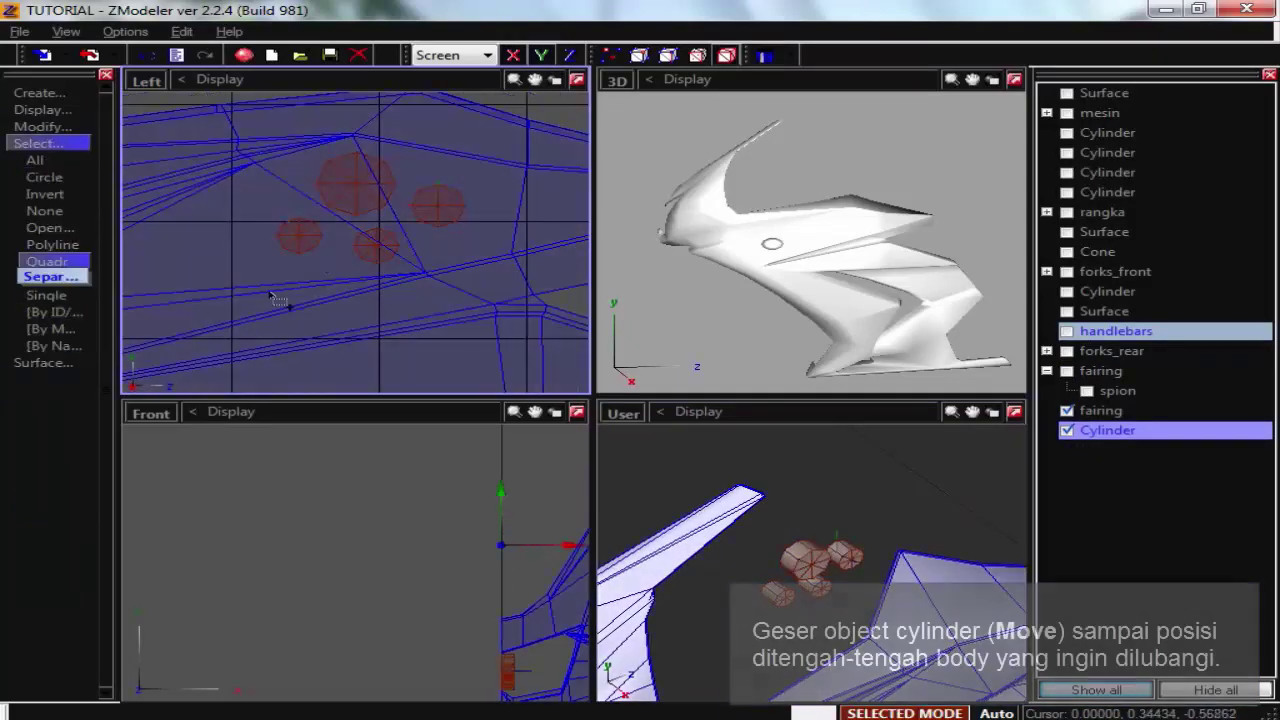
Move the merged cylinders right in the Front view into the fairing's middle.
key("m")
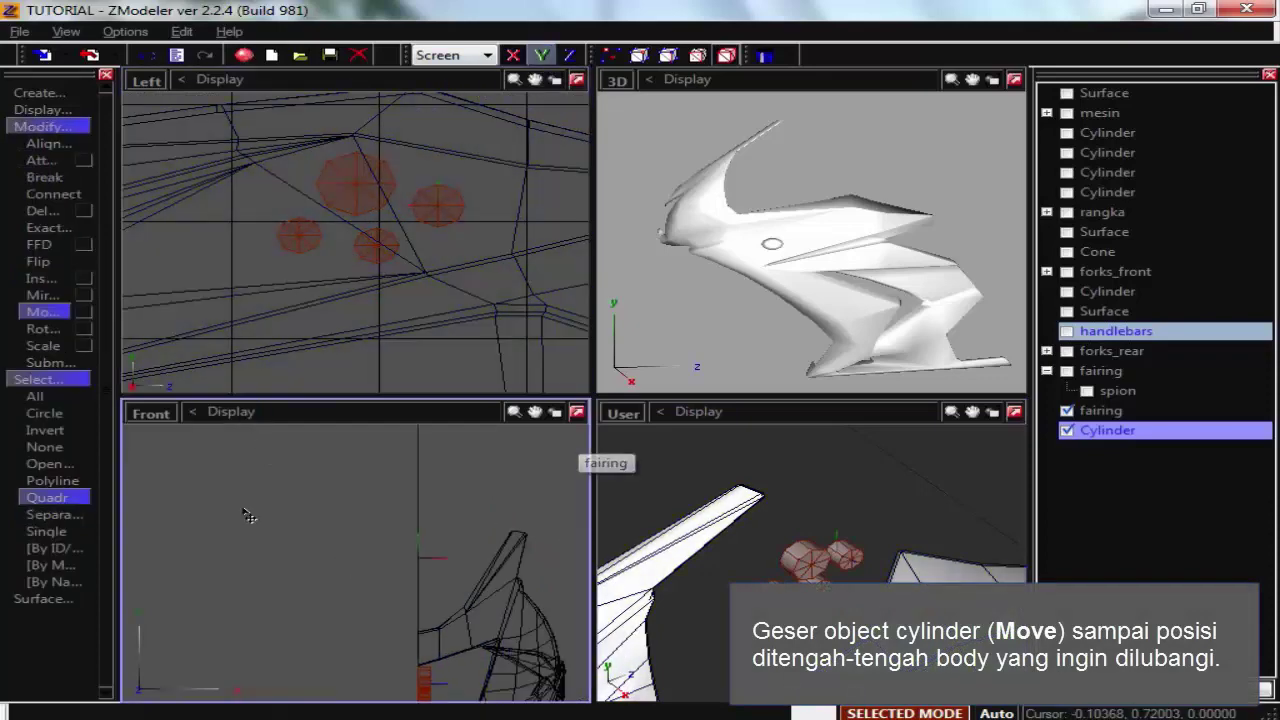
scroll(442, 590, "up", 5)
left_click_drag(225, 576, 385, 576)
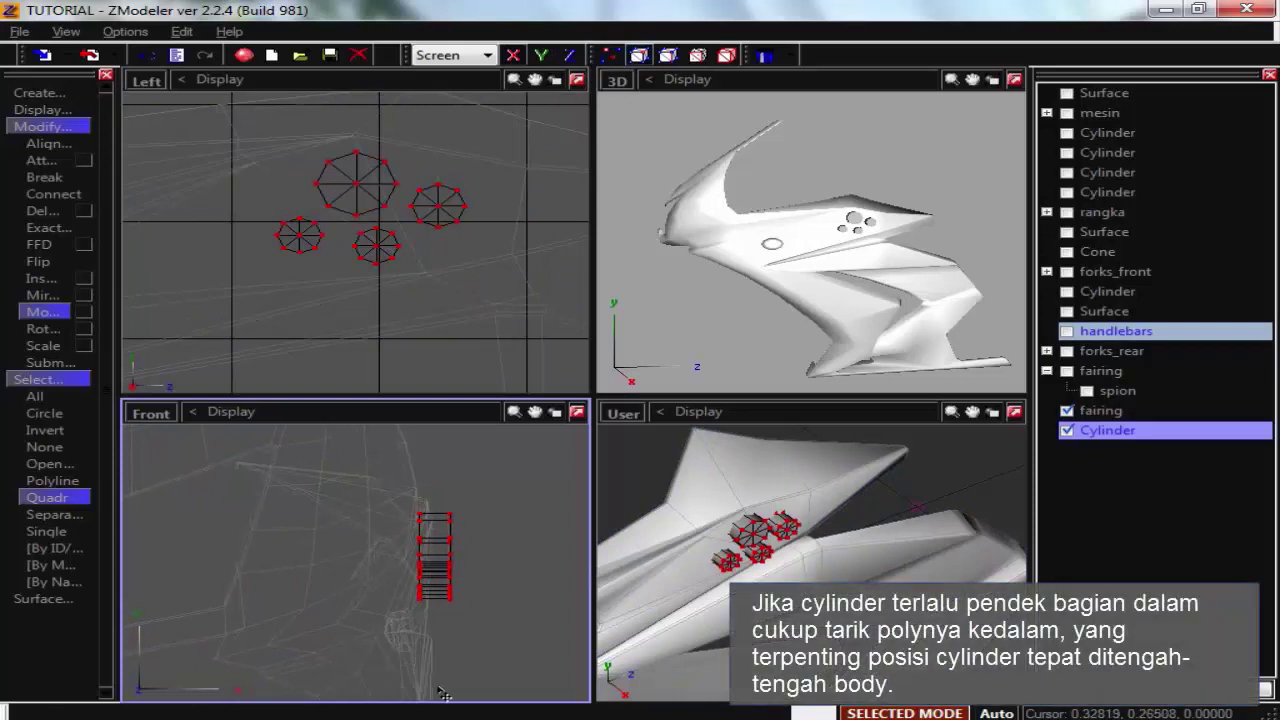
Pull the cylinders' inner end polygons deeper, then orbit the perspective view to check.
left_click(465, 630)
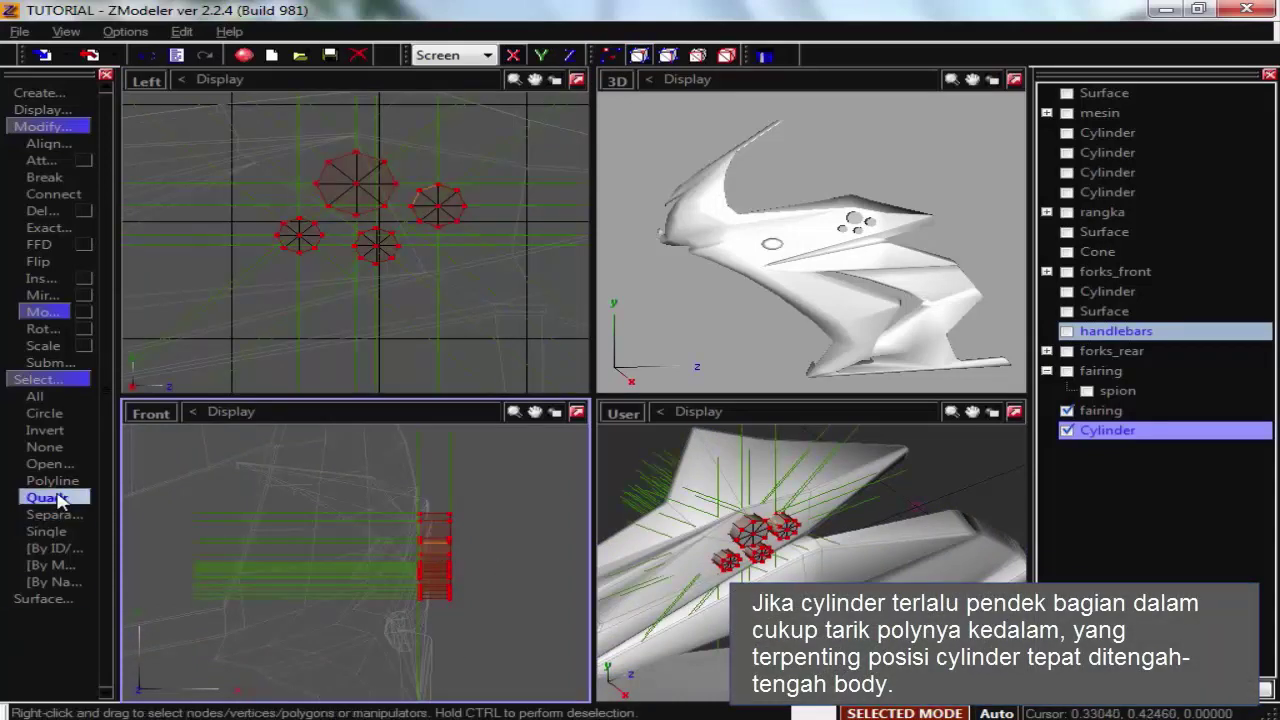
left_click_drag(470, 583, 450, 589)
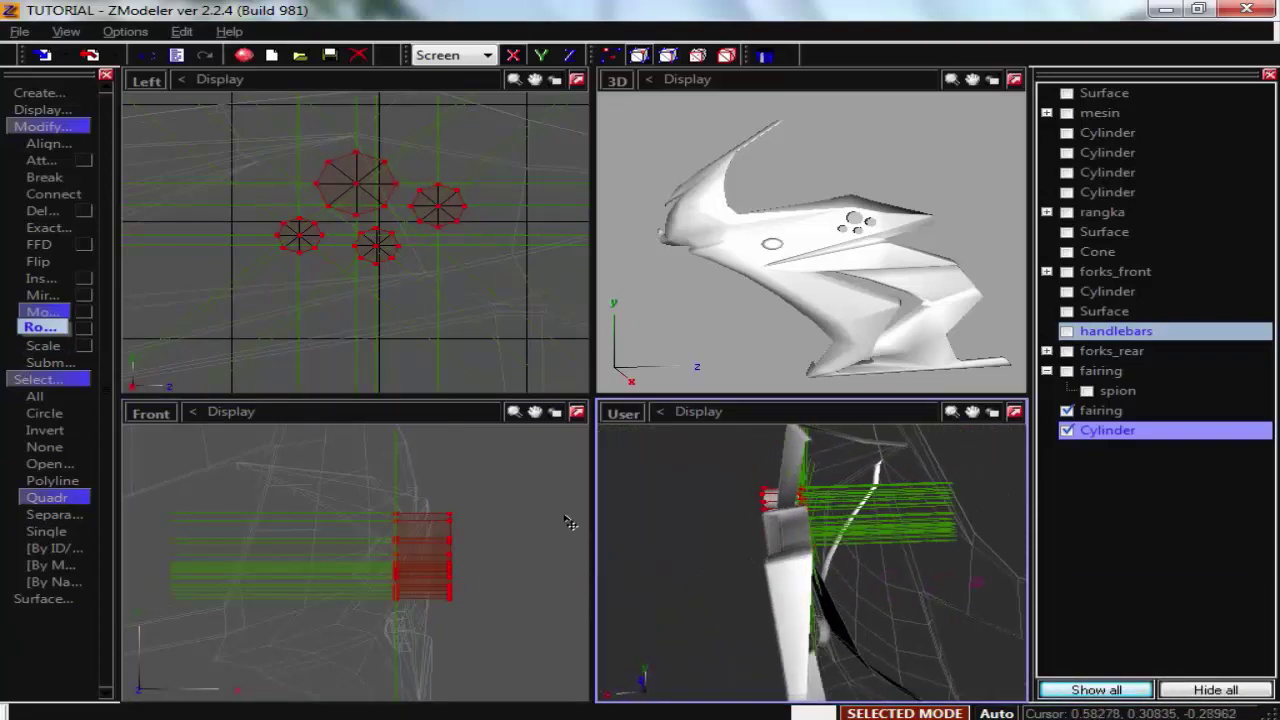
middle_click_drag(744, 551, 835, 567)
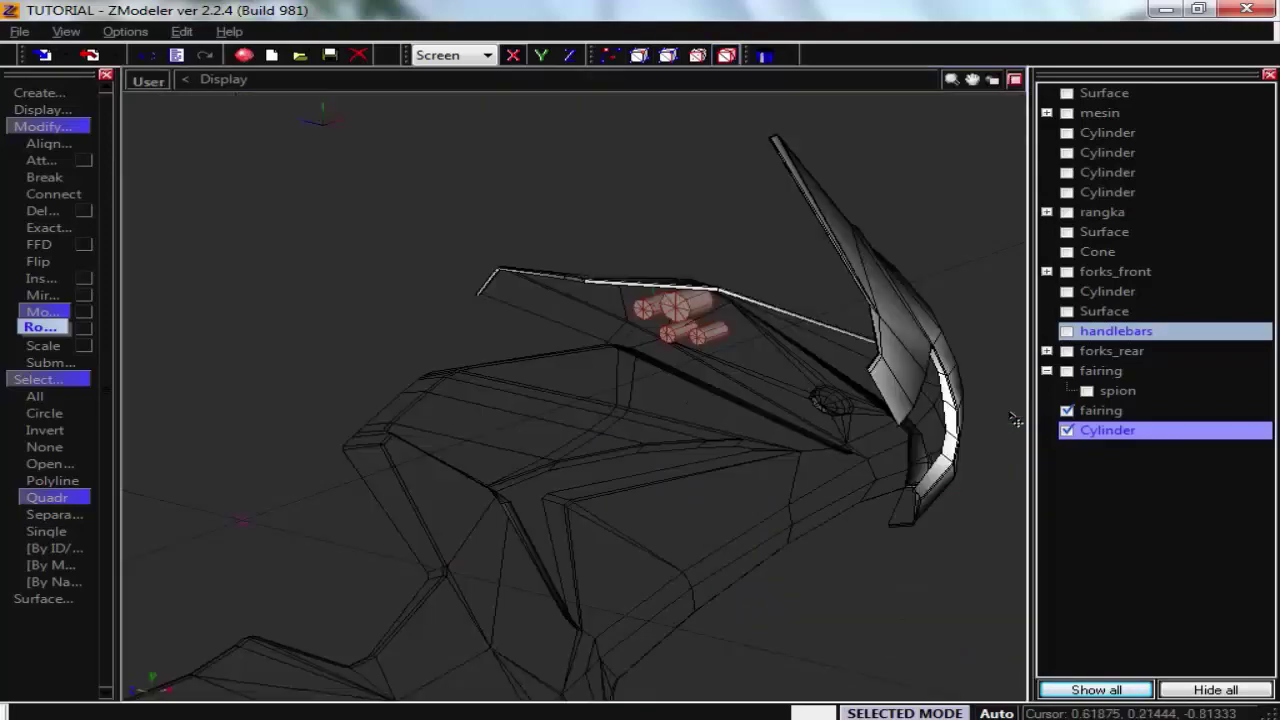
Hide the Cylinder and fairing, and delete the fairing group's leftover parts.
left_click(1014, 412)
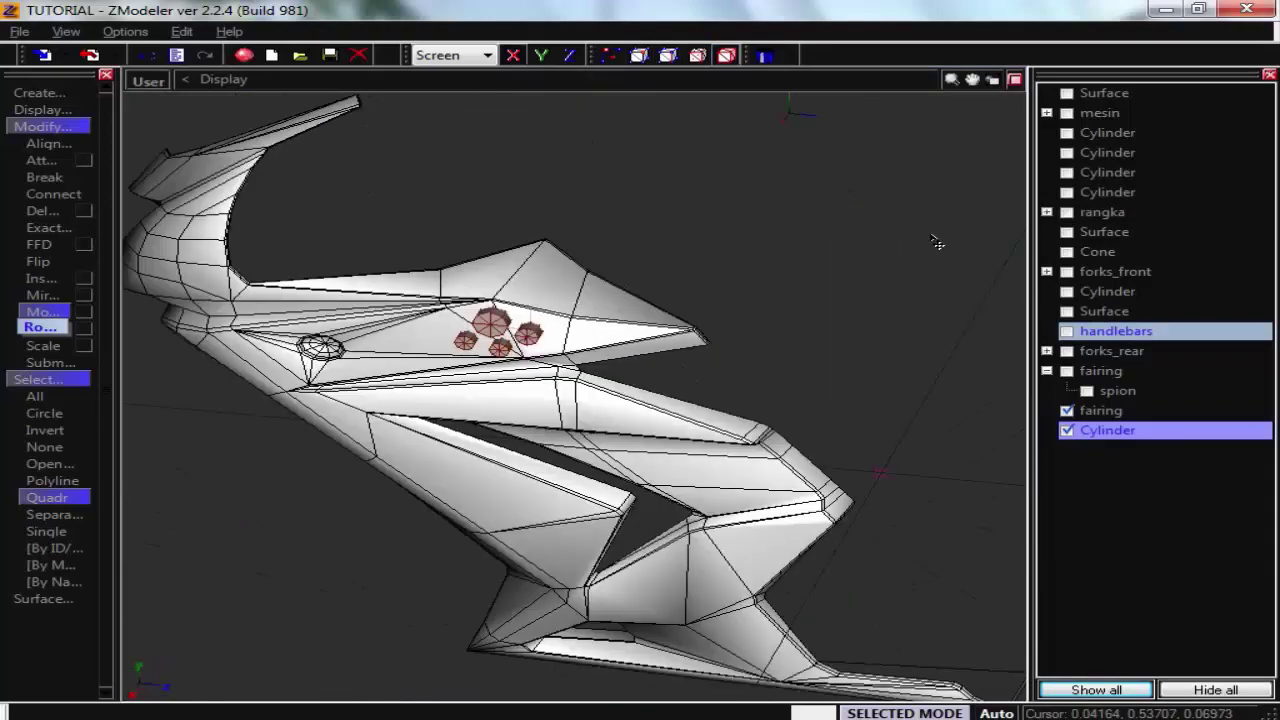
left_click(1121, 432)
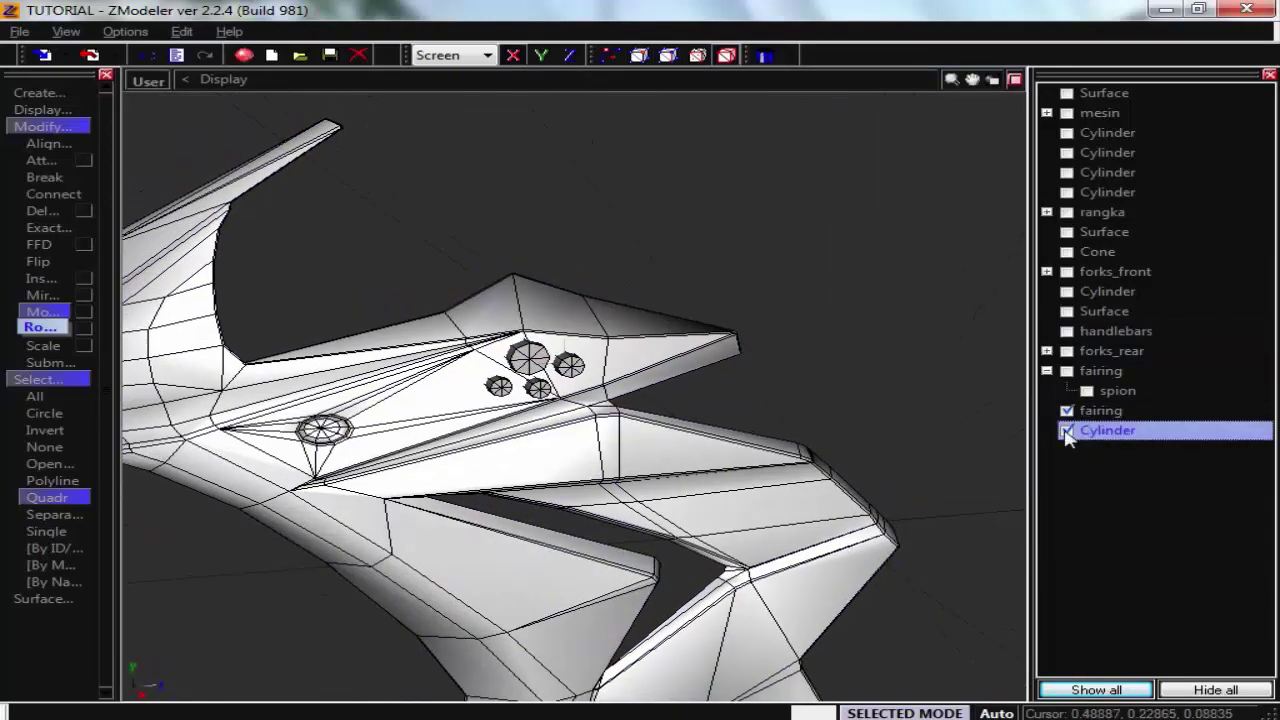
left_click(1066, 430)
left_click(1065, 370)
right_click(1085, 371)
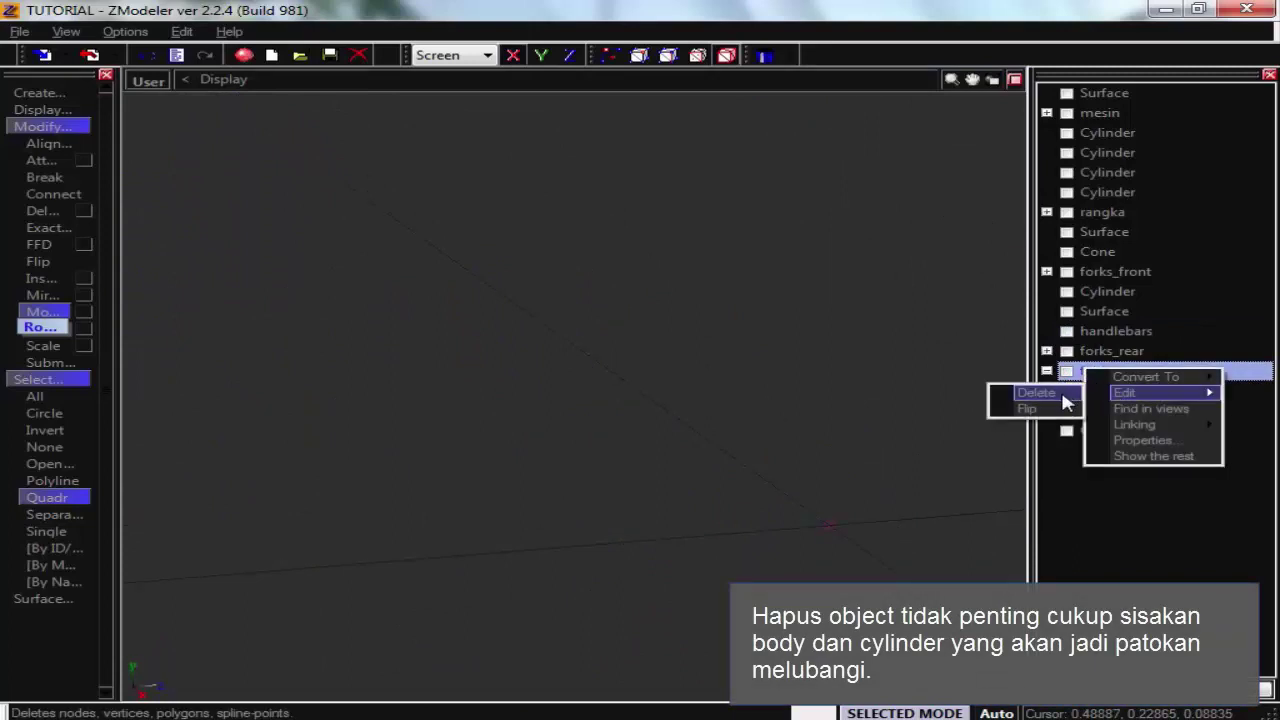
left_click(1062, 397)
Unhide all remaining bike parts: forks, handlebars, frame, engine, cylinders and surfaces.
left_click(1066, 351)
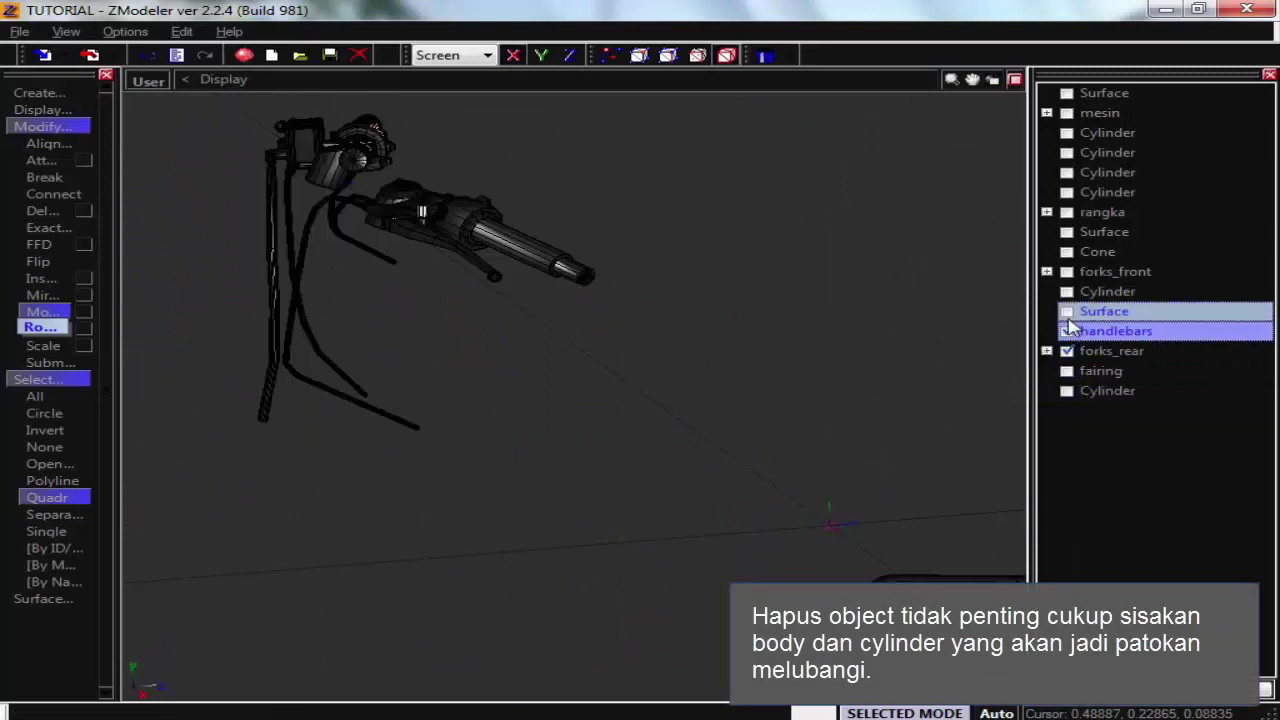
left_click(1065, 331)
left_click(1065, 311)
left_click(1066, 290)
left_click(1066, 271)
left_click(1066, 251)
left_click(1066, 231)
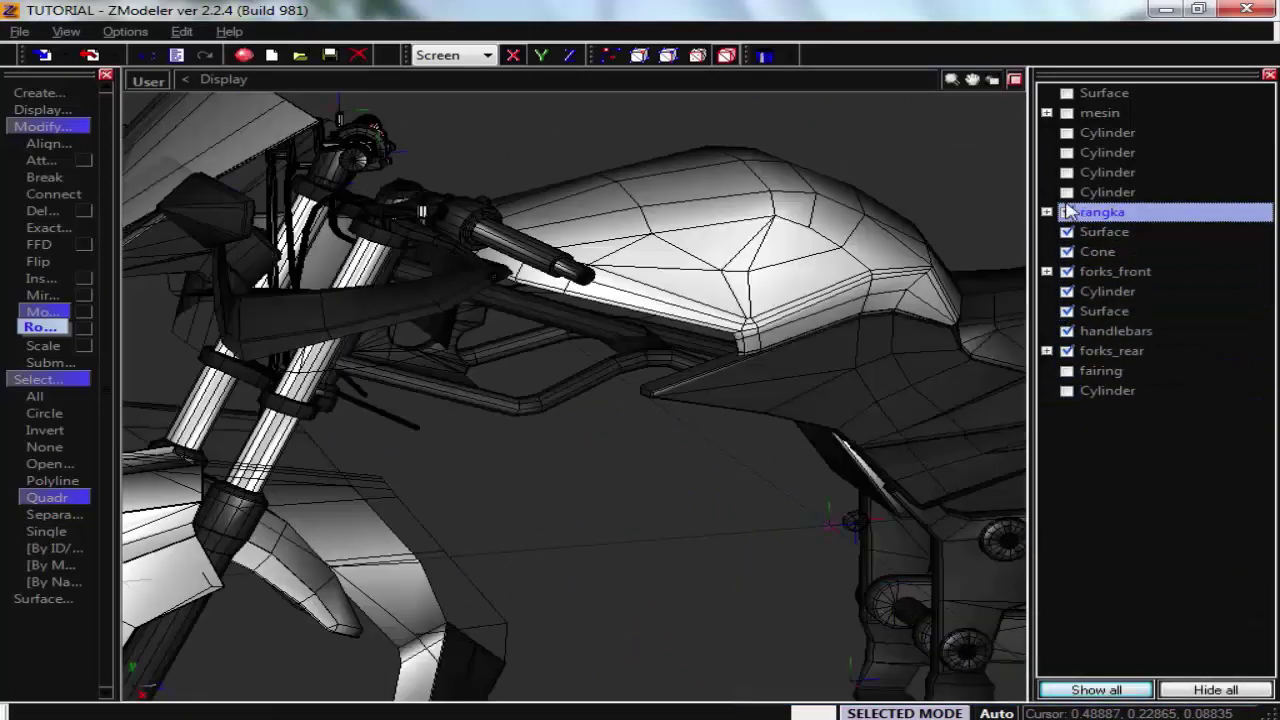
left_click(1066, 212)
left_click(1066, 192)
left_click(1066, 172)
left_click(1066, 152)
left_click(1066, 132)
left_click(1065, 112)
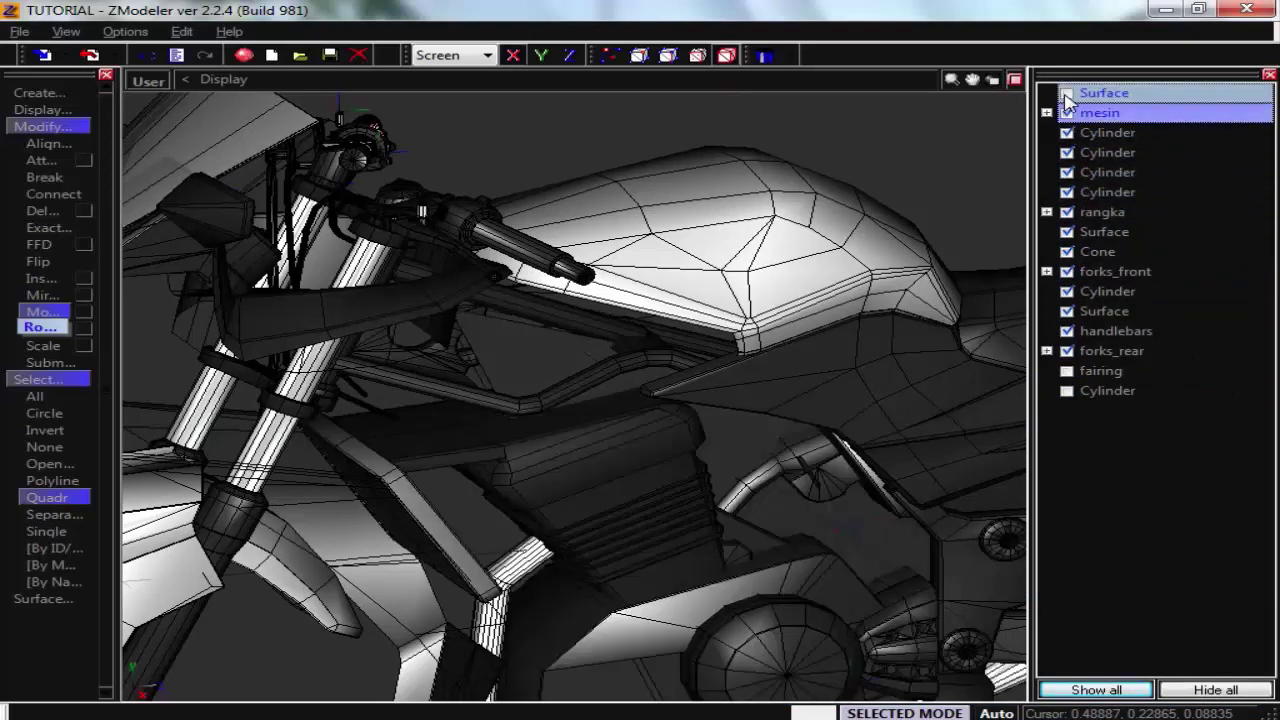
left_click(1066, 93)
Delete all other bike parts and the Cylinder, leaving only the fairing.
scroll(794, 234, "down", 2)
scroll(794, 234, "down", 4)
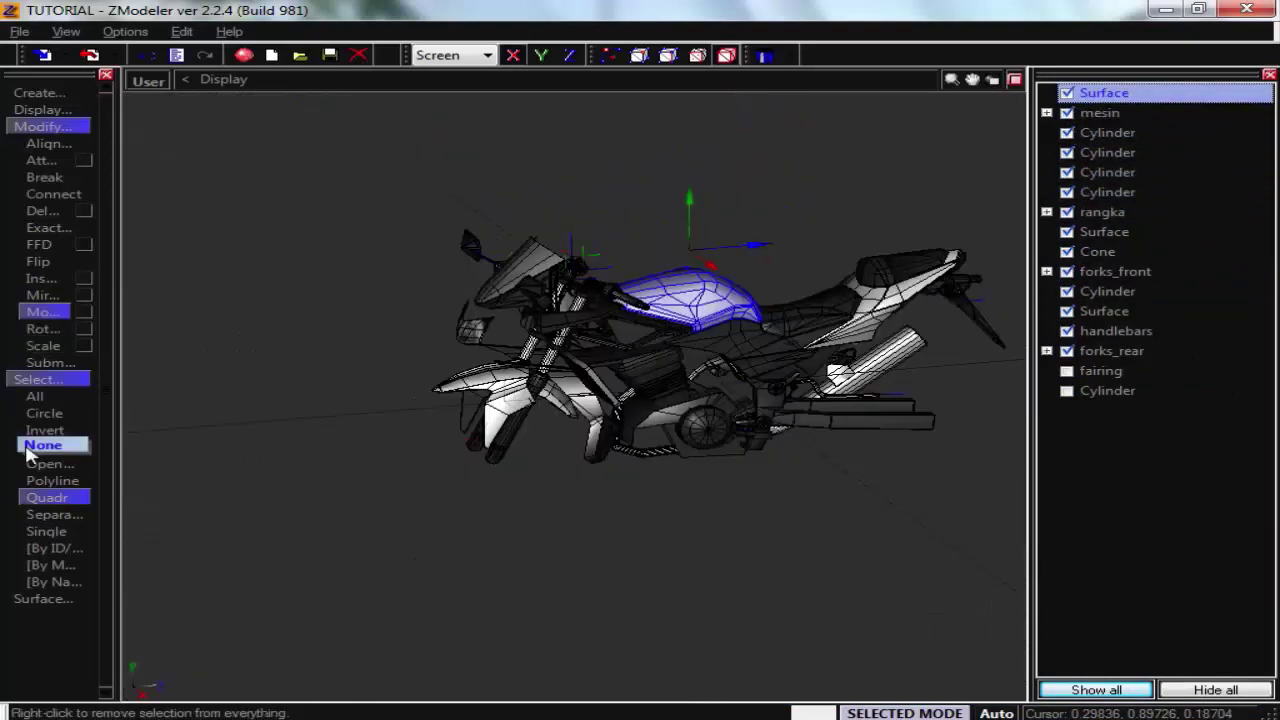
left_click(35, 396)
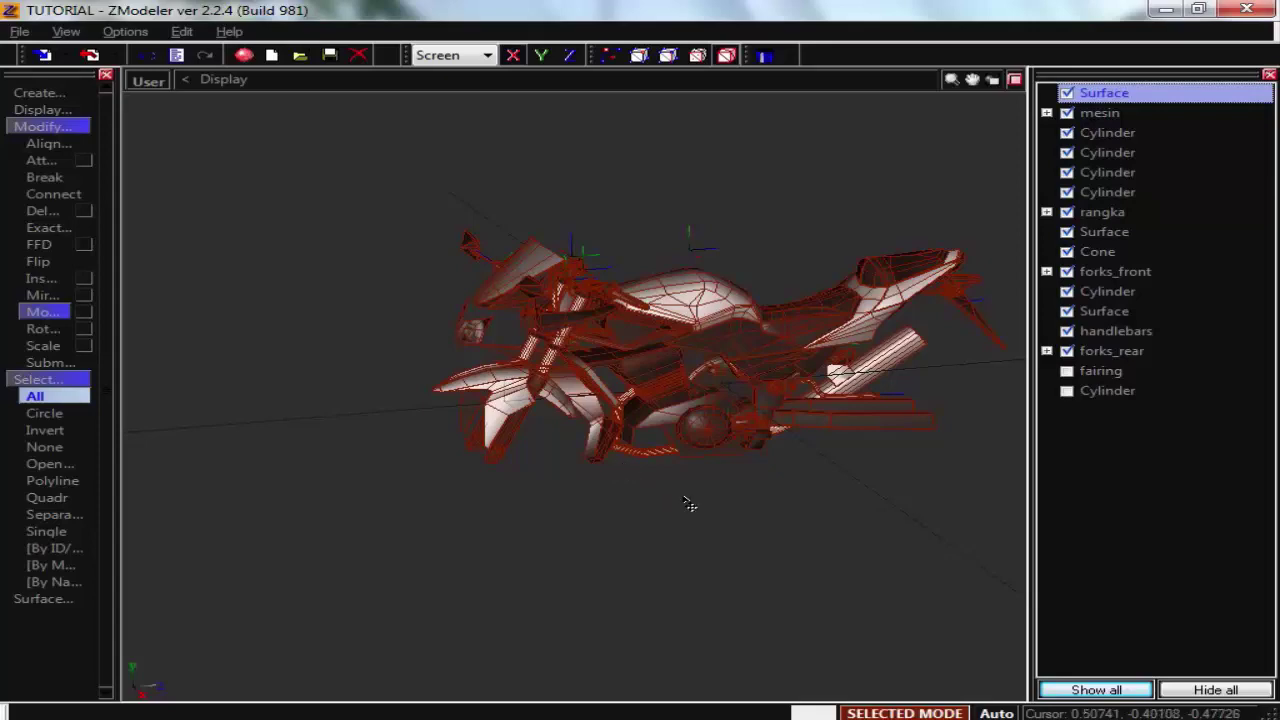
key("Delete")
left_click(1066, 93)
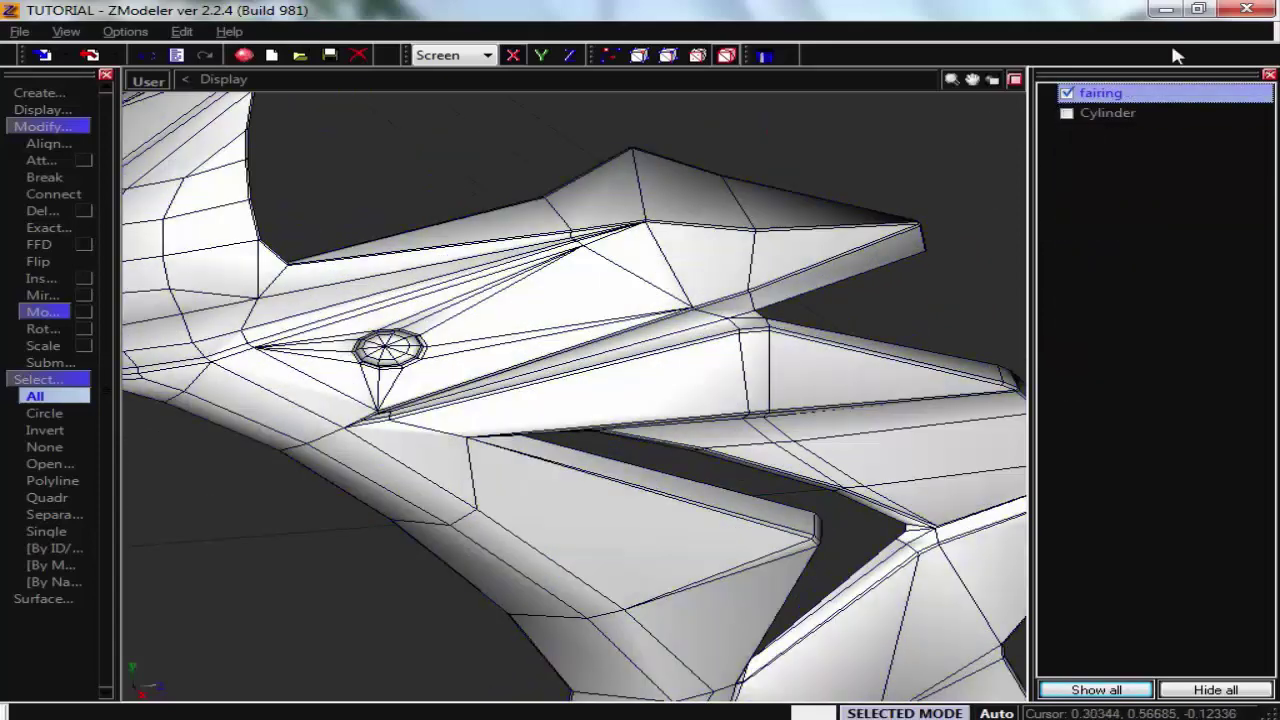
left_click(1068, 114)
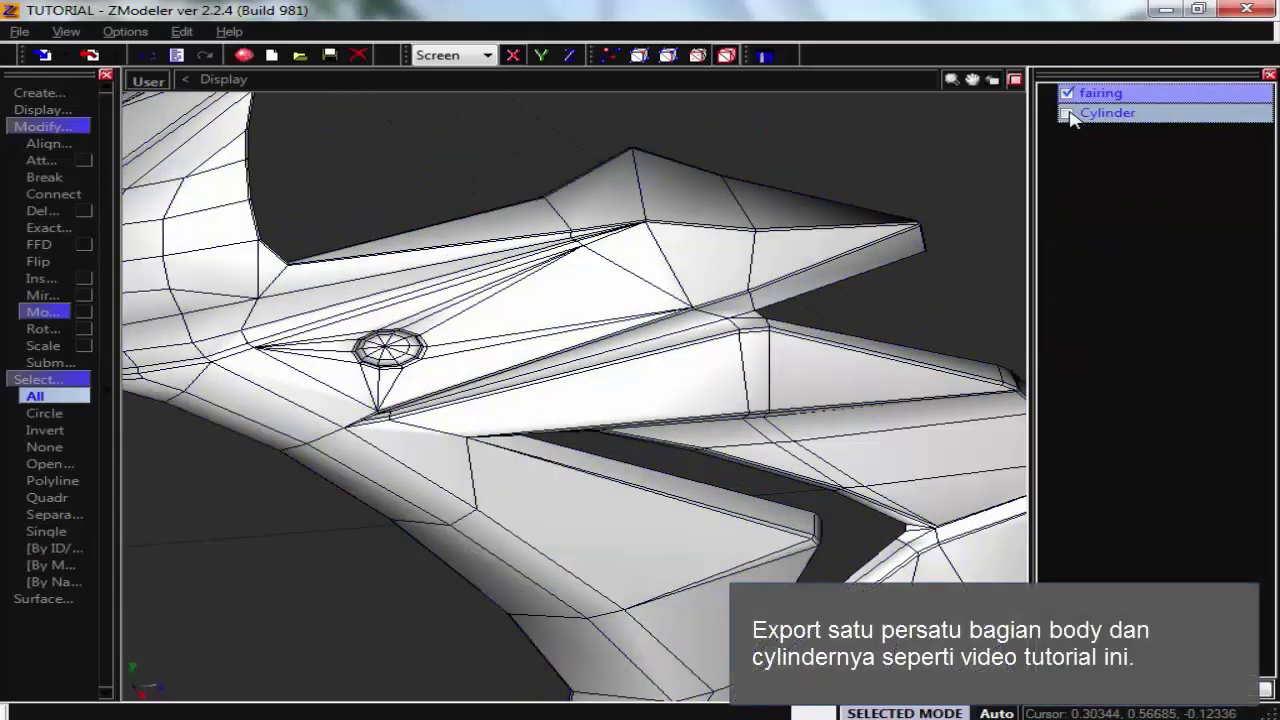
left_click(1066, 113)
right_click(1126, 120)
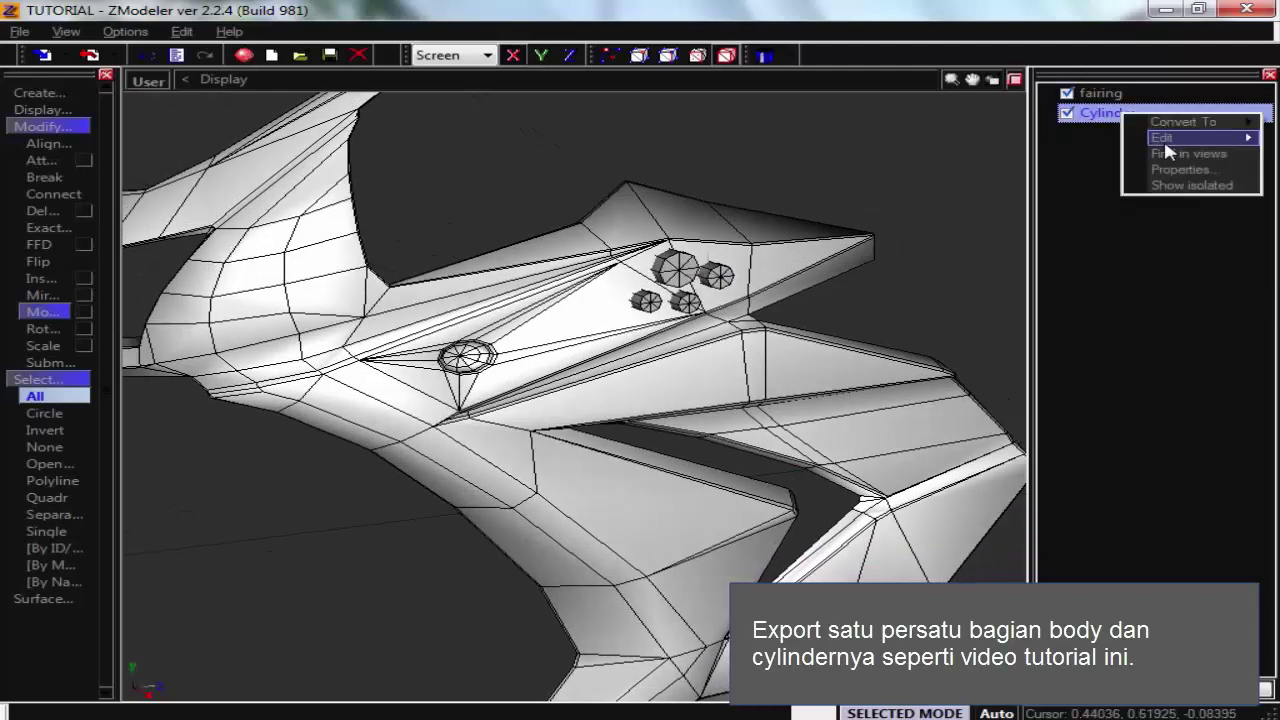
left_click(1068, 148)
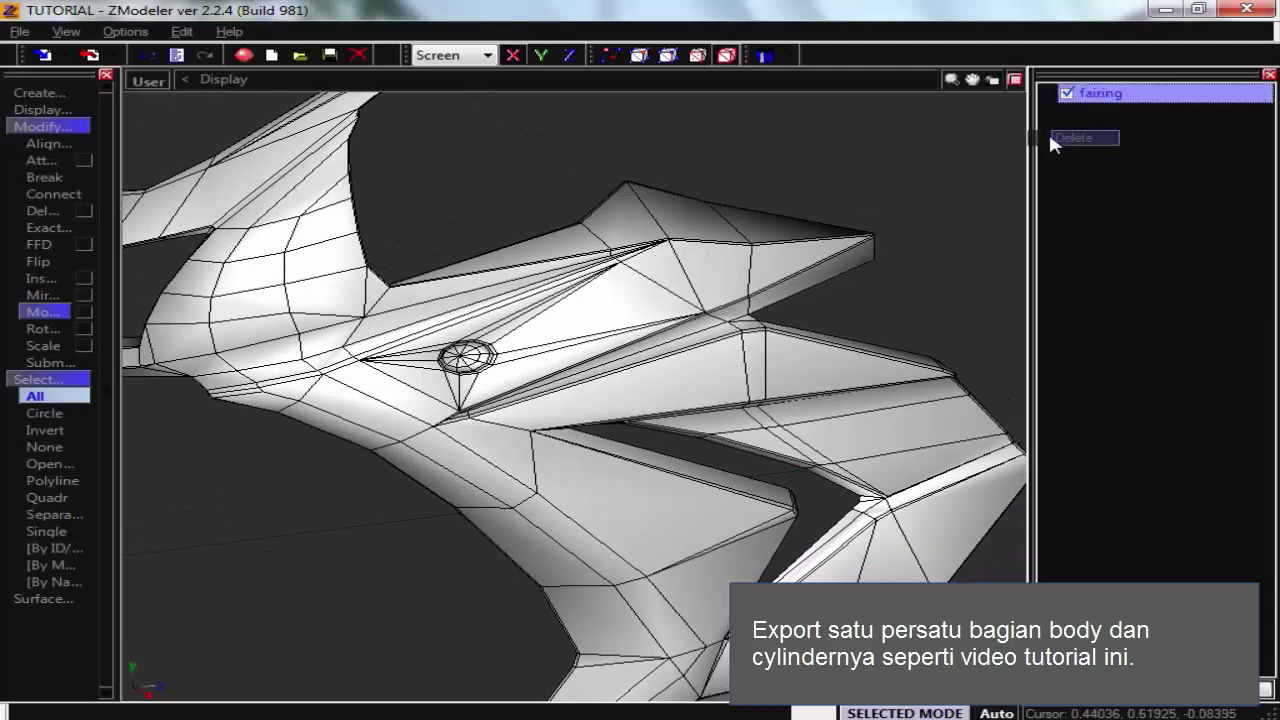
Export the fairing in Wavefront .OBJ format as 'model'.
left_click(90, 55)
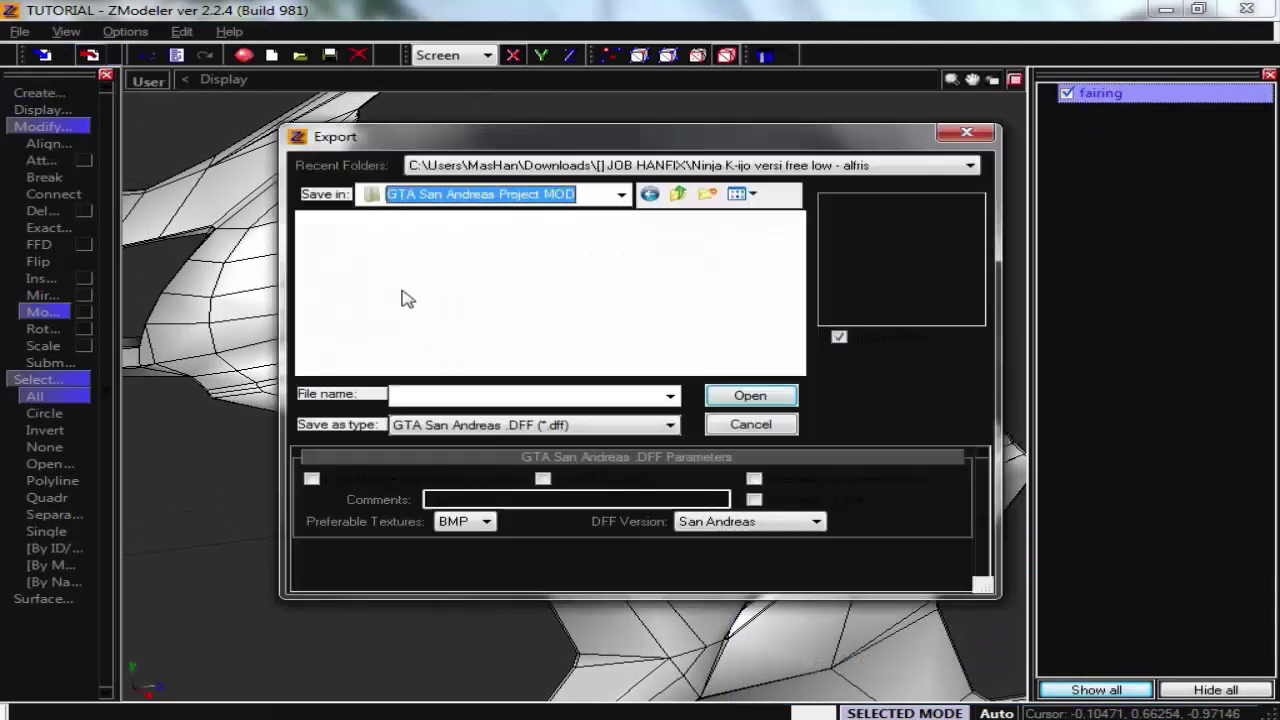
left_click(586, 424)
left_click(530, 611)
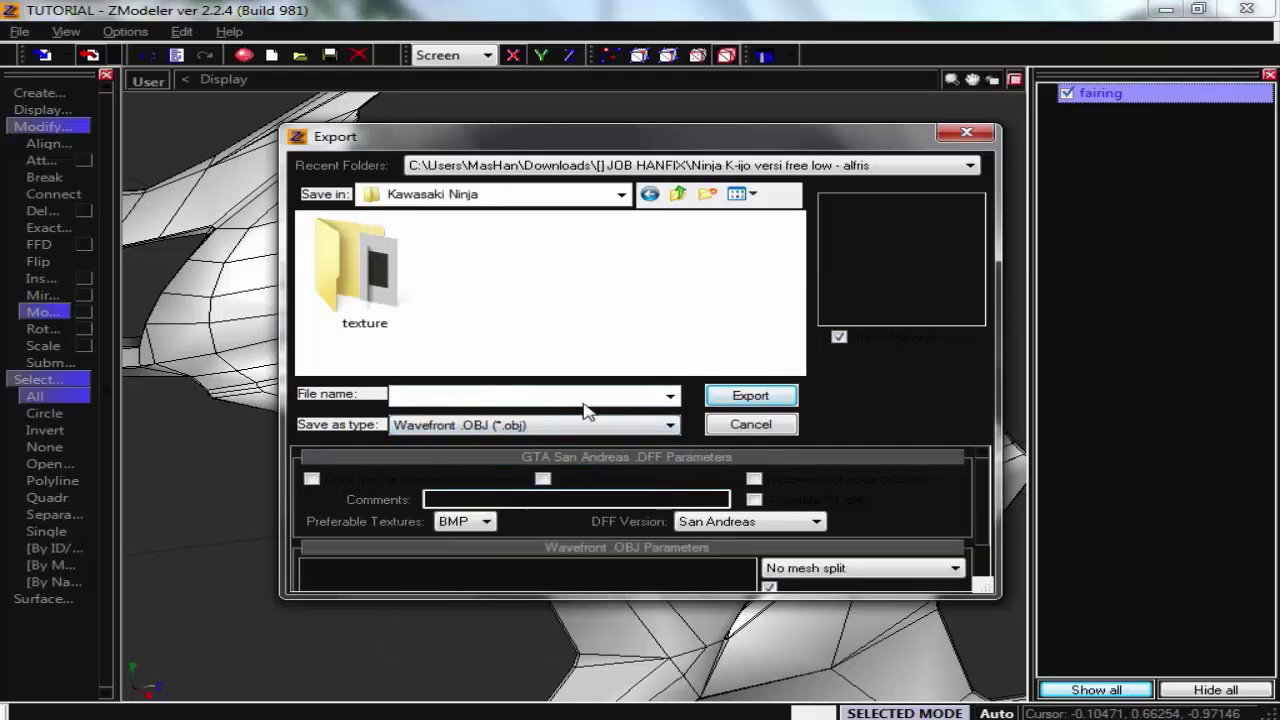
type("model")
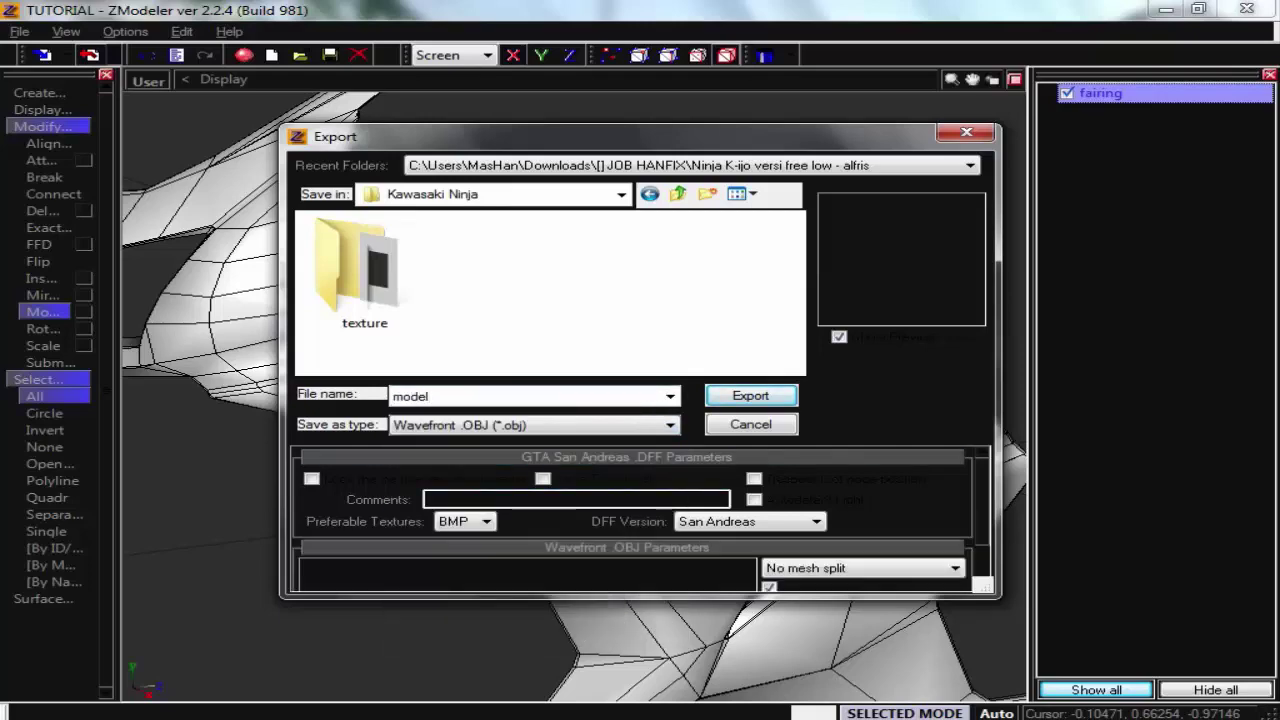
key("Return")
Export only the vent cylinders as bolong.obj, then undo to bring the fairing back.
left_click(161, 58)
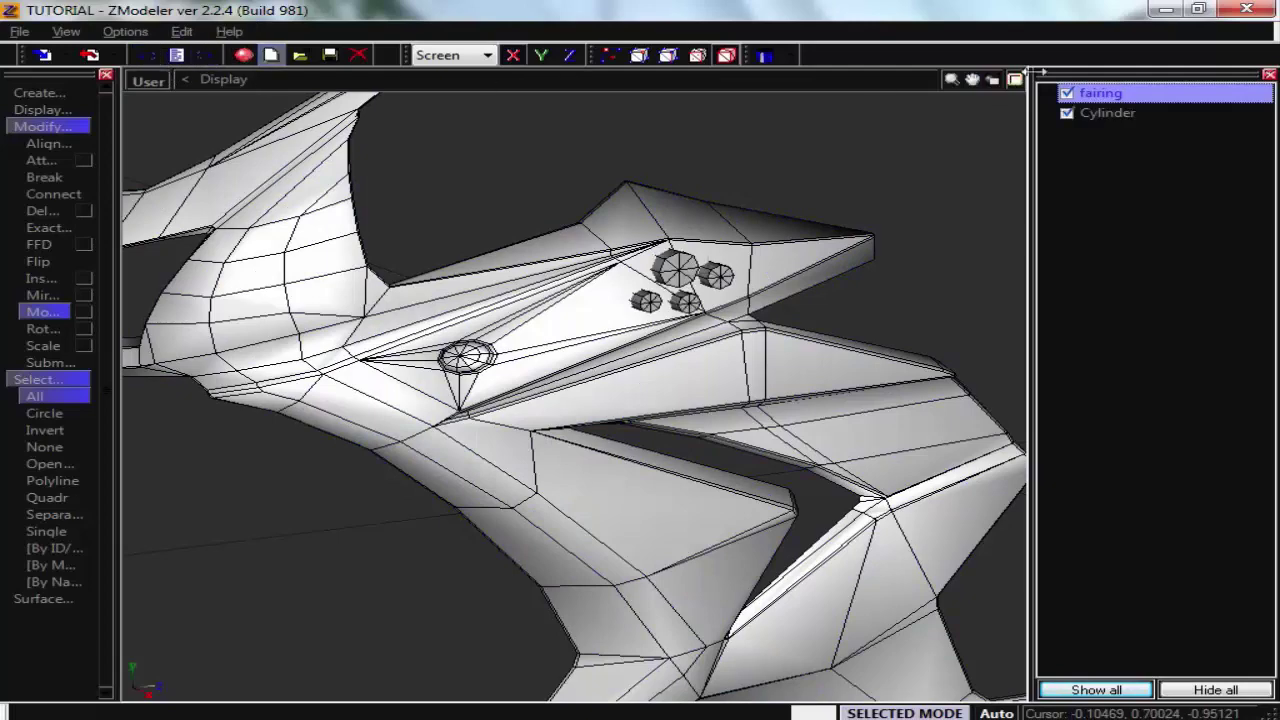
right_click(1086, 98)
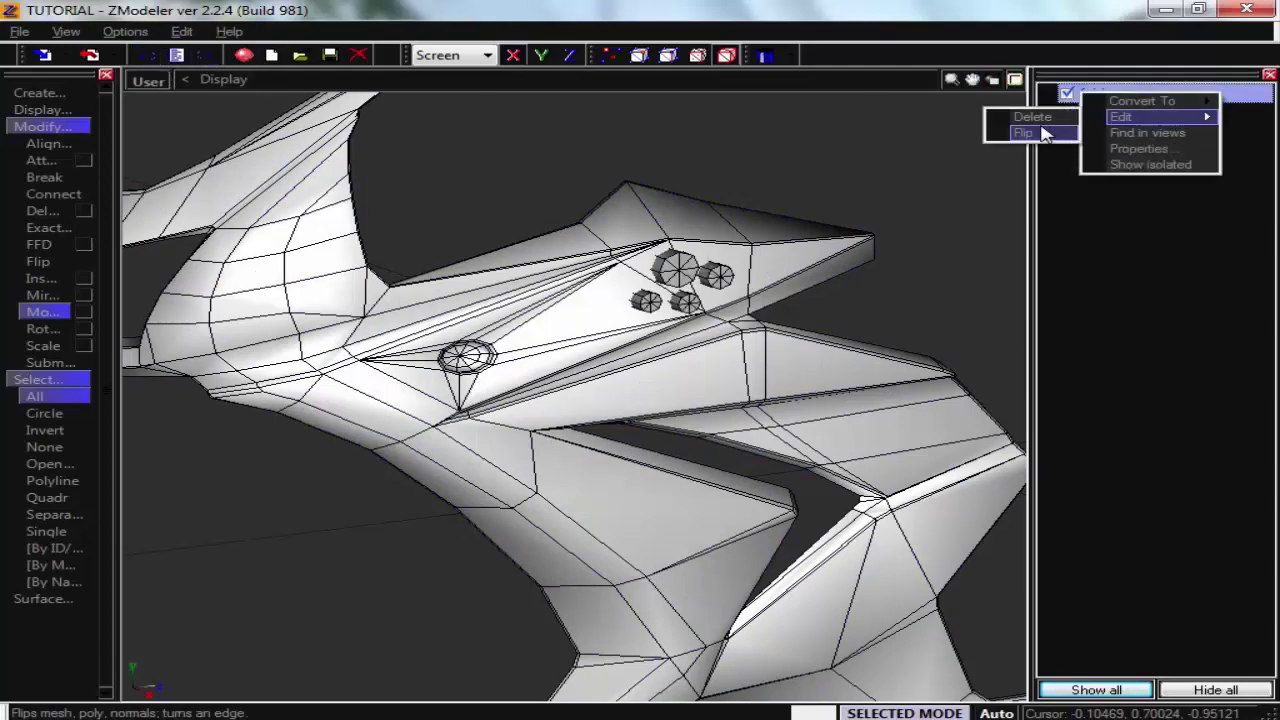
left_click(1036, 118)
left_click(90, 56)
type("bolong")
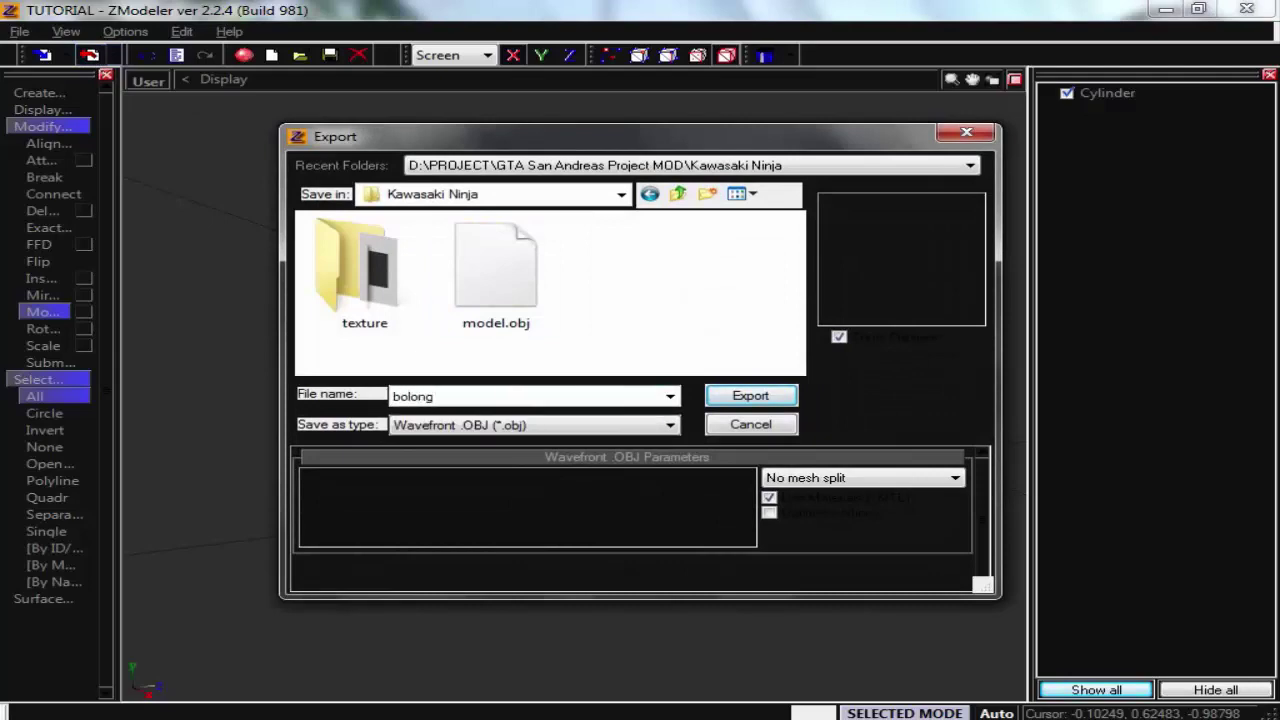
left_click(720, 395)
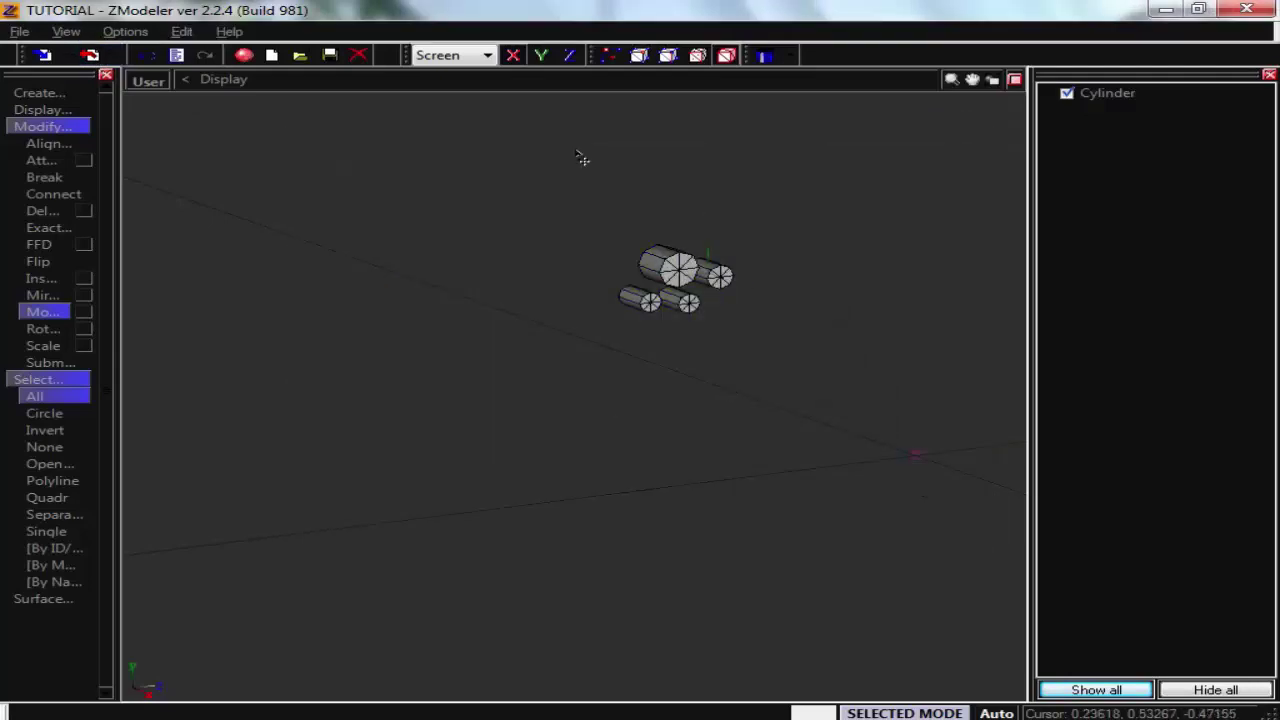
left_click(150, 57)
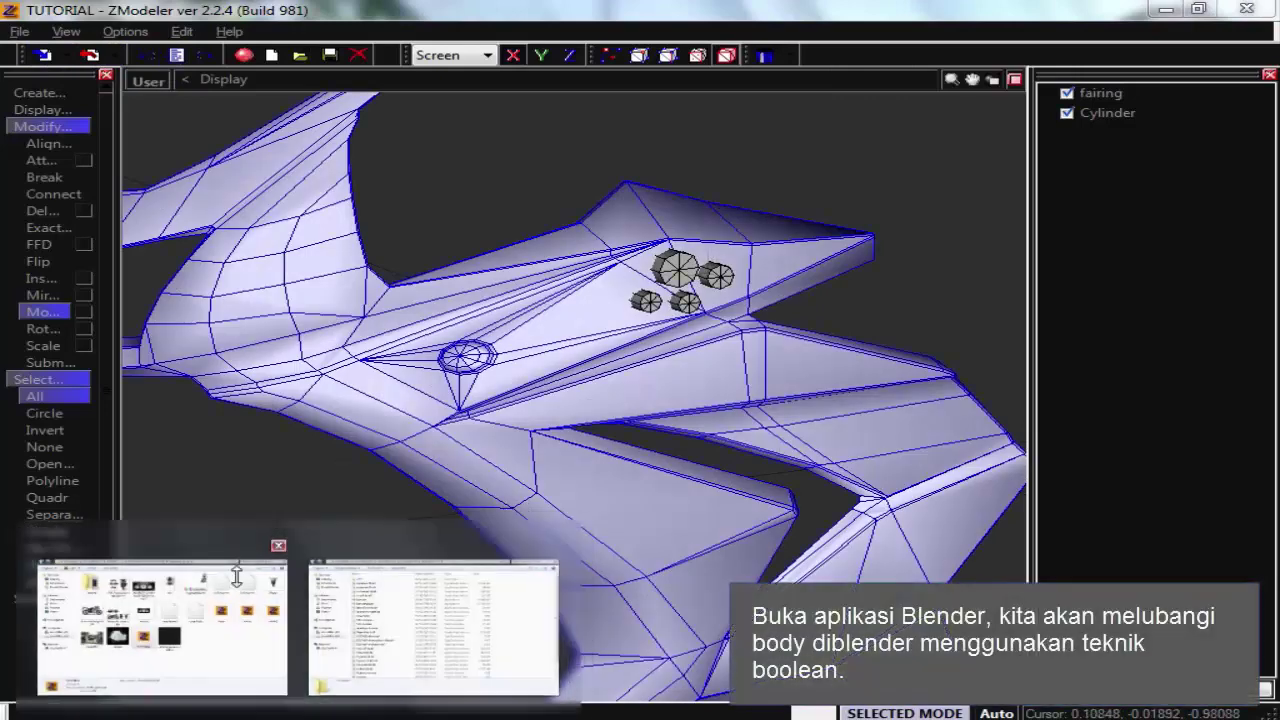
left_click(236, 577)
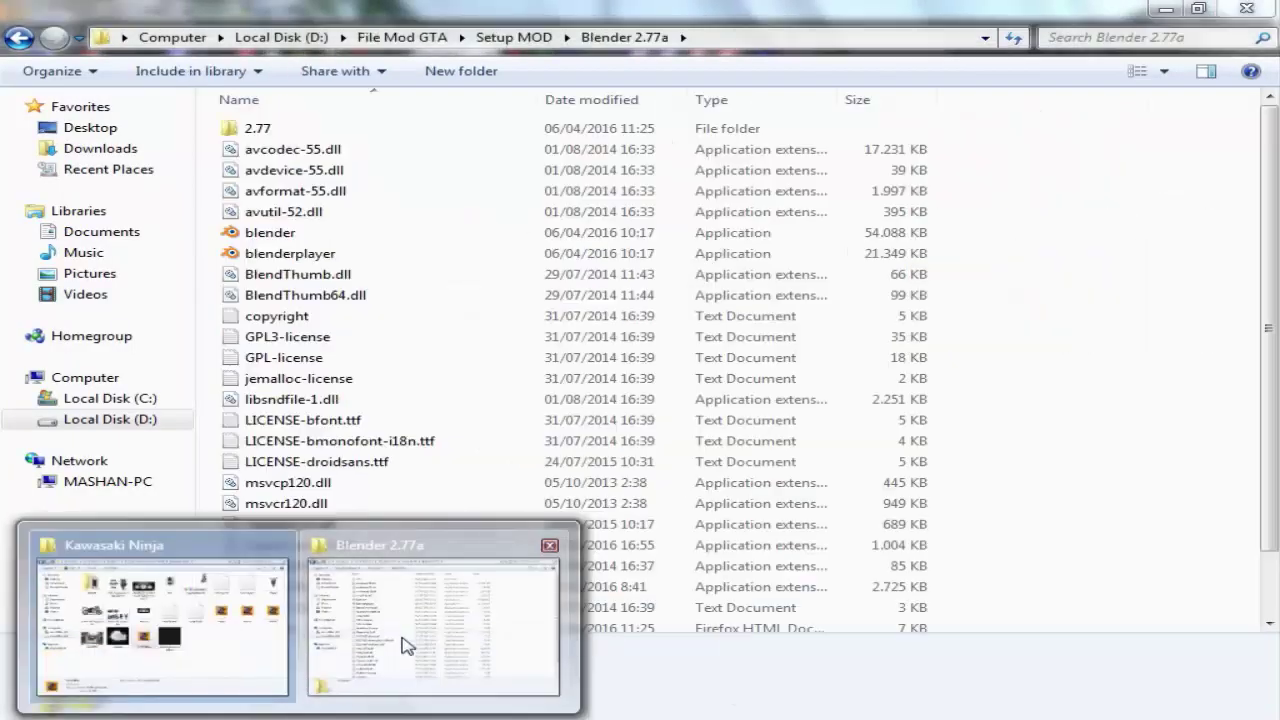
Launch blender.exe from the Blender 2.77a program folder.
left_click(430, 650)
double_click(325, 240)
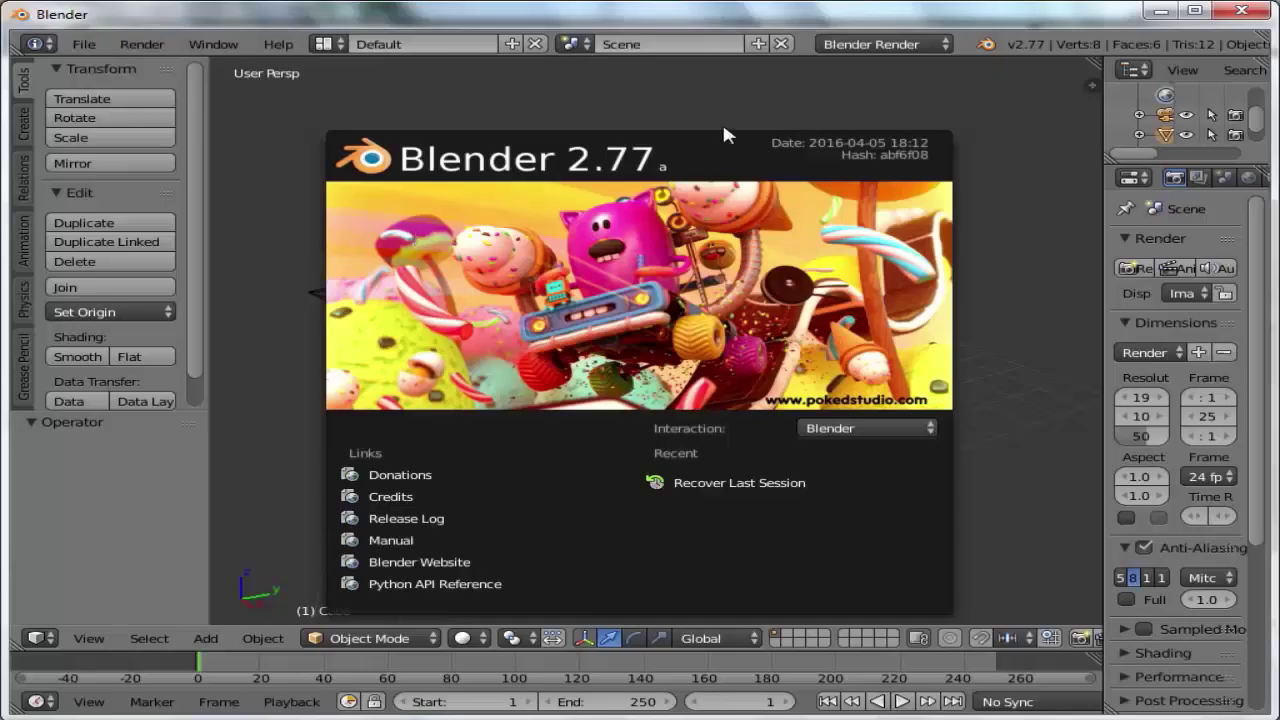
Close the splash screen, delete the default cube, and import bolong.obj.
left_click(742, 302)
key("x")
left_click(651, 363)
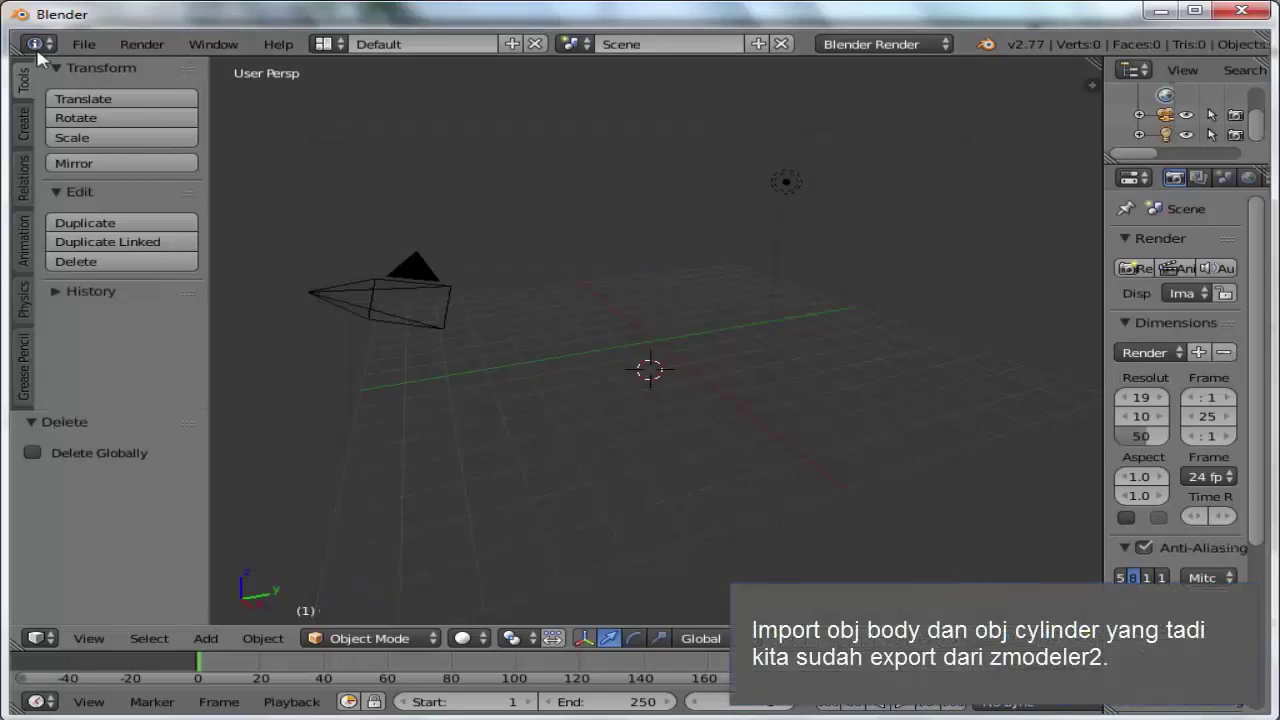
left_click(83, 44)
mouse_move(186, 397)
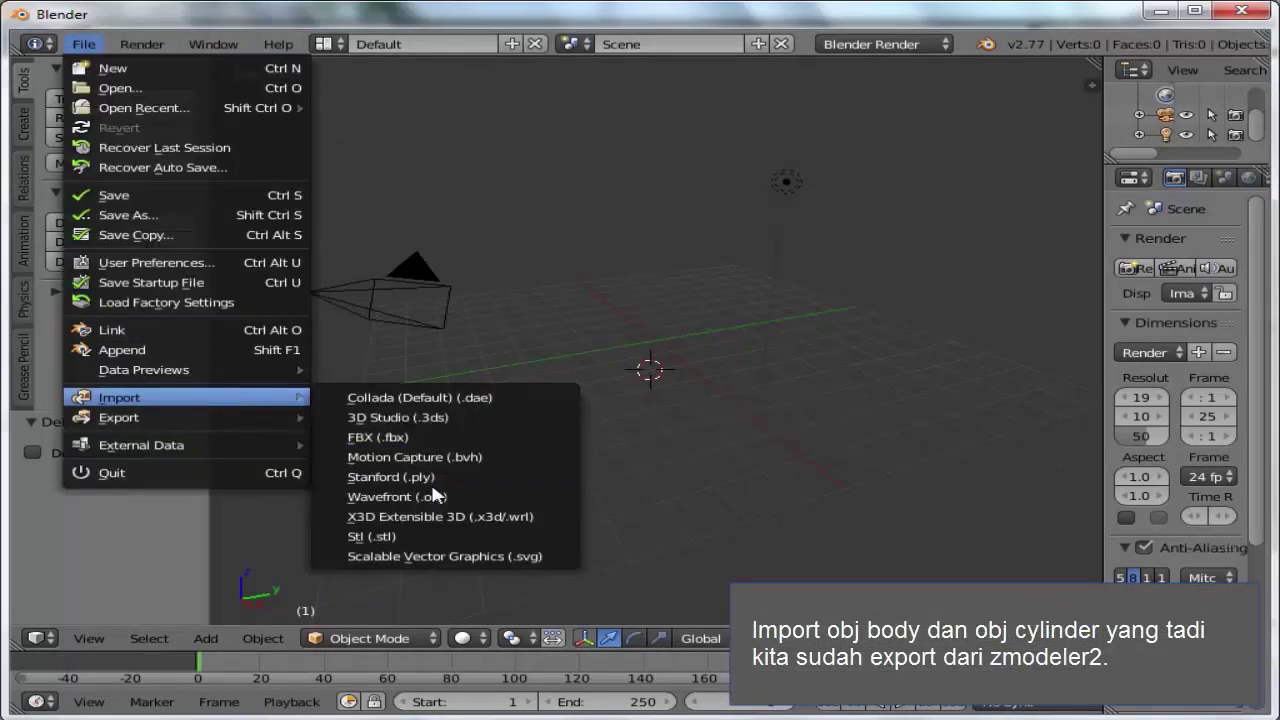
left_click(435, 495)
left_click(415, 204)
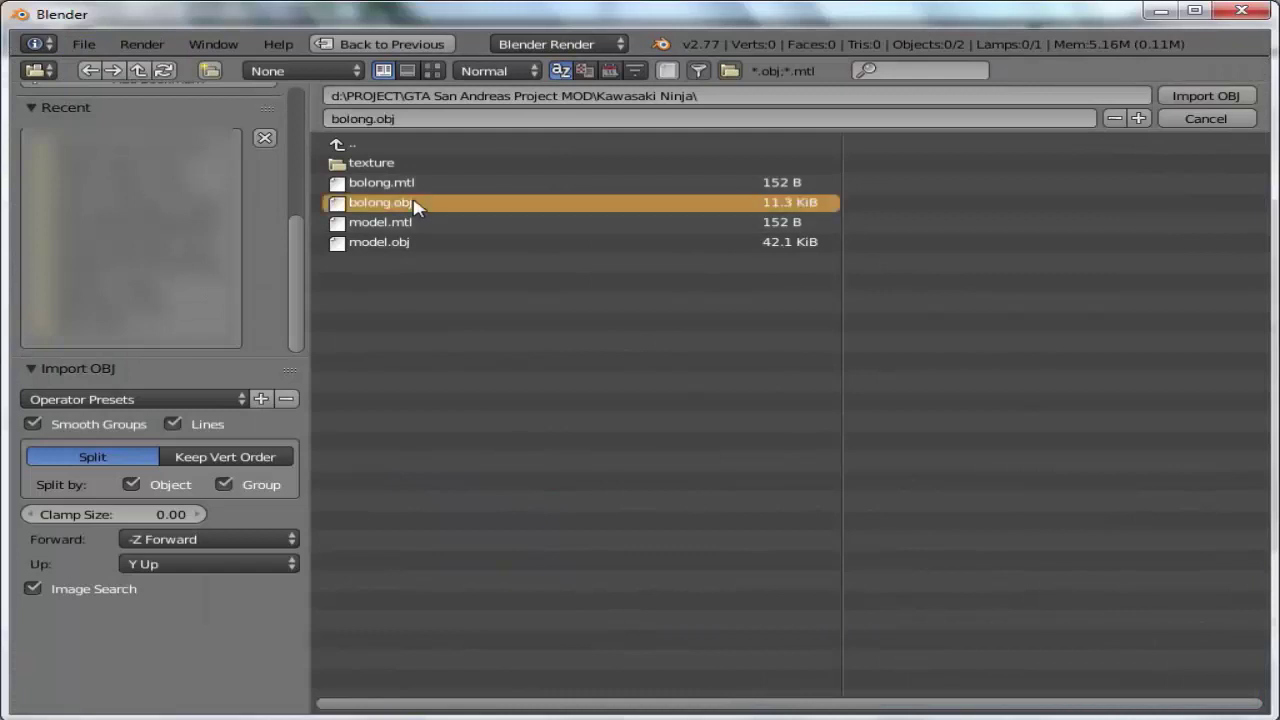
double_click(415, 204)
Import the model.obj fairing and select it after orbiting the view.
left_click(83, 44)
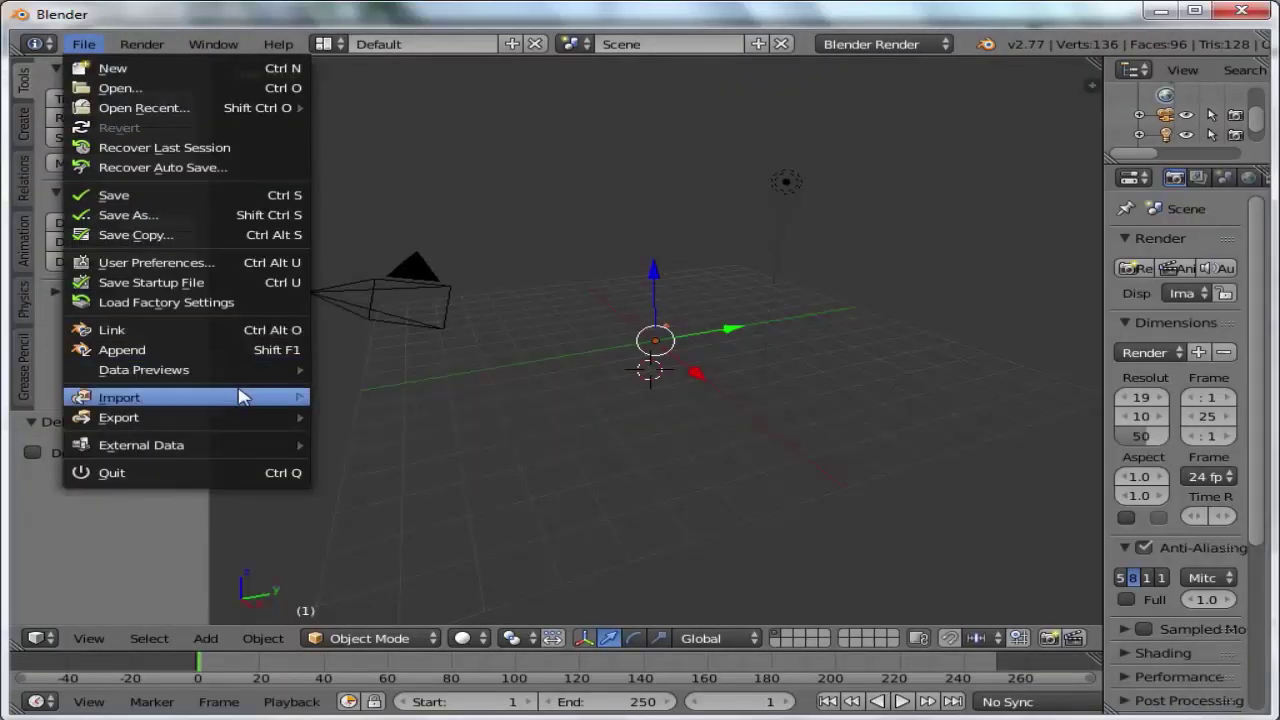
mouse_move(186, 397)
left_click(424, 496)
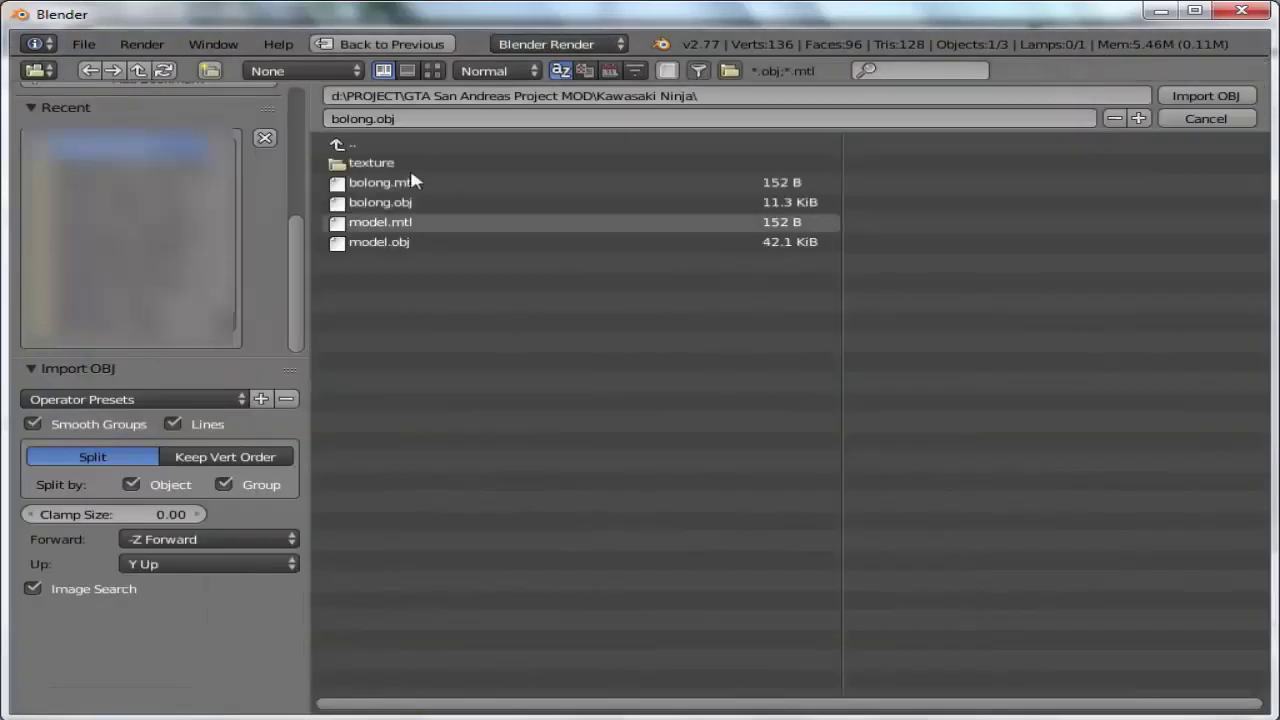
left_click(391, 252)
double_click(392, 252)
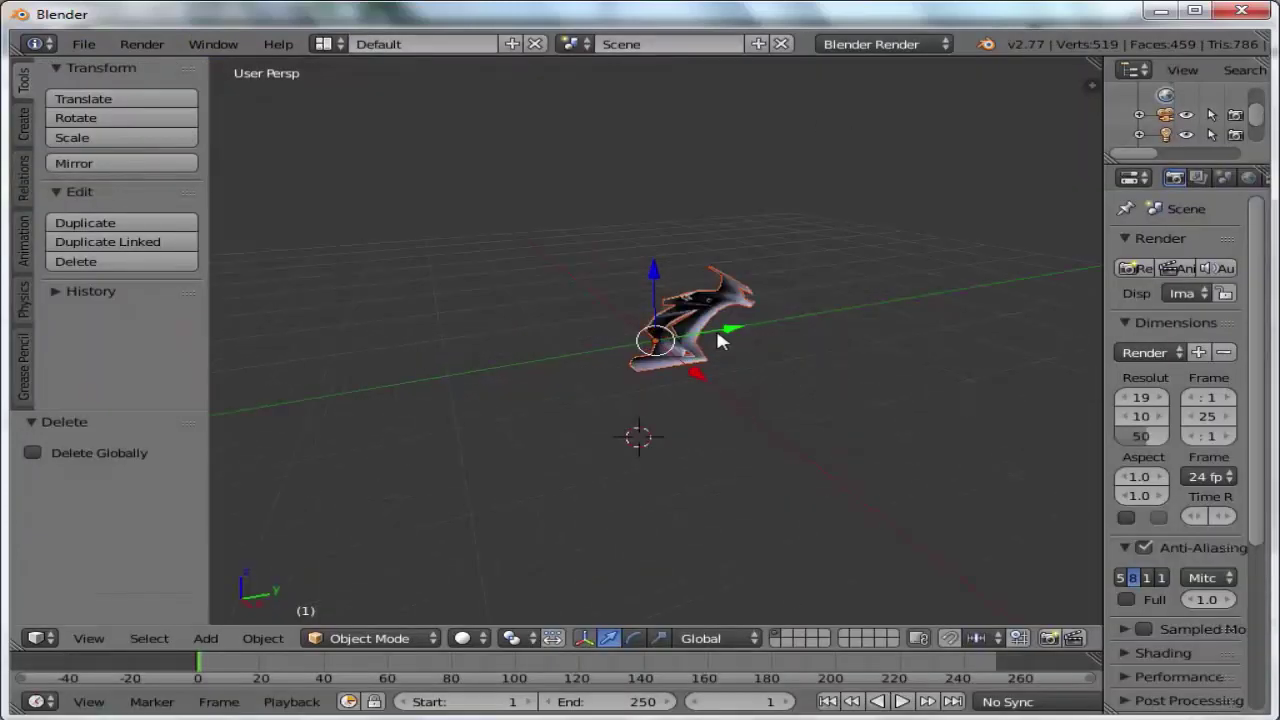
middle_click_drag(362, 306, 1071, 290)
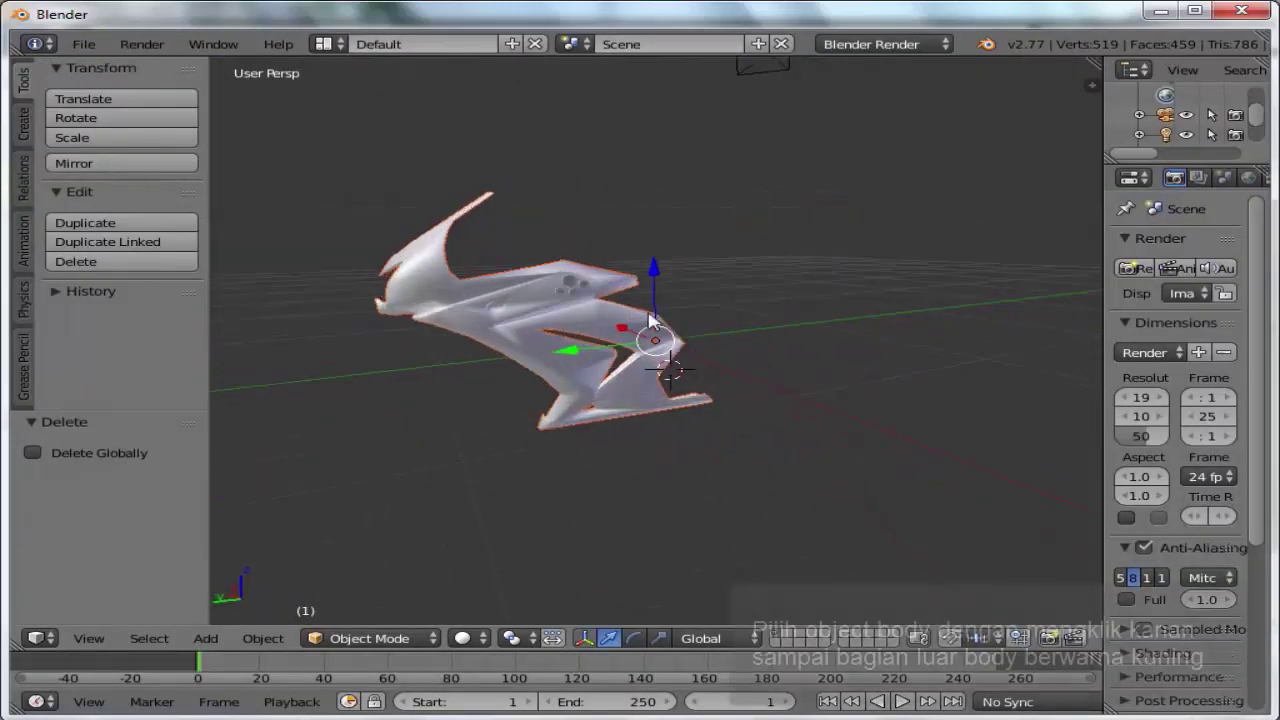
scroll(558, 270, "up", 5)
scroll(615, 322, "up", 3)
scroll(615, 322, "down", 4)
right_click(572, 300)
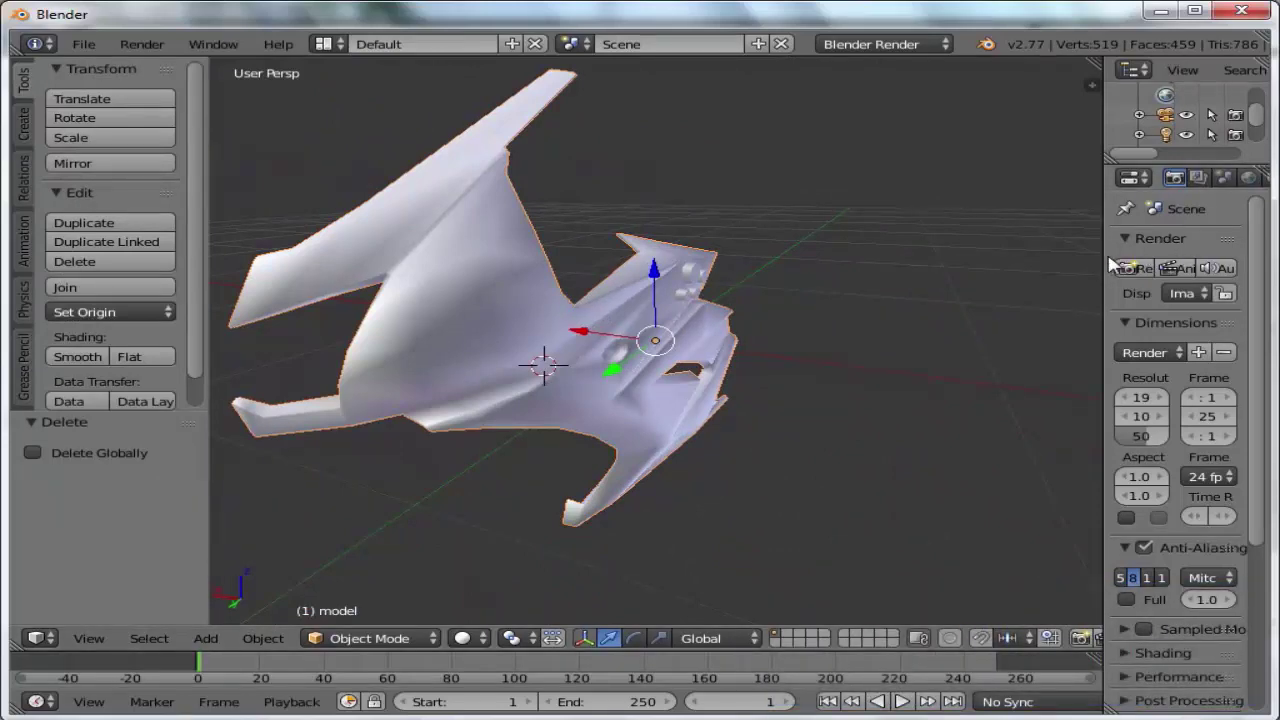
Add a Boolean modifier to the fairing in Blender's modifier panel.
left_click_drag(1100, 256, 976, 256)
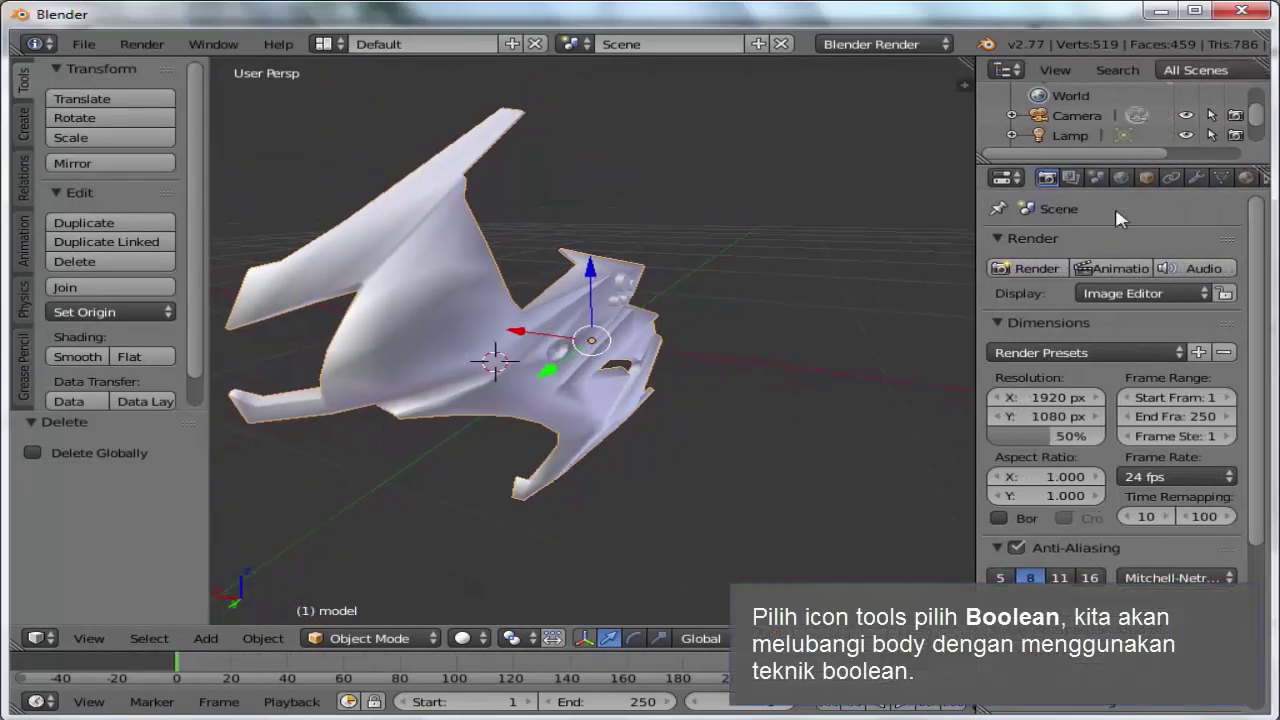
left_click(1198, 179)
left_click(1108, 248)
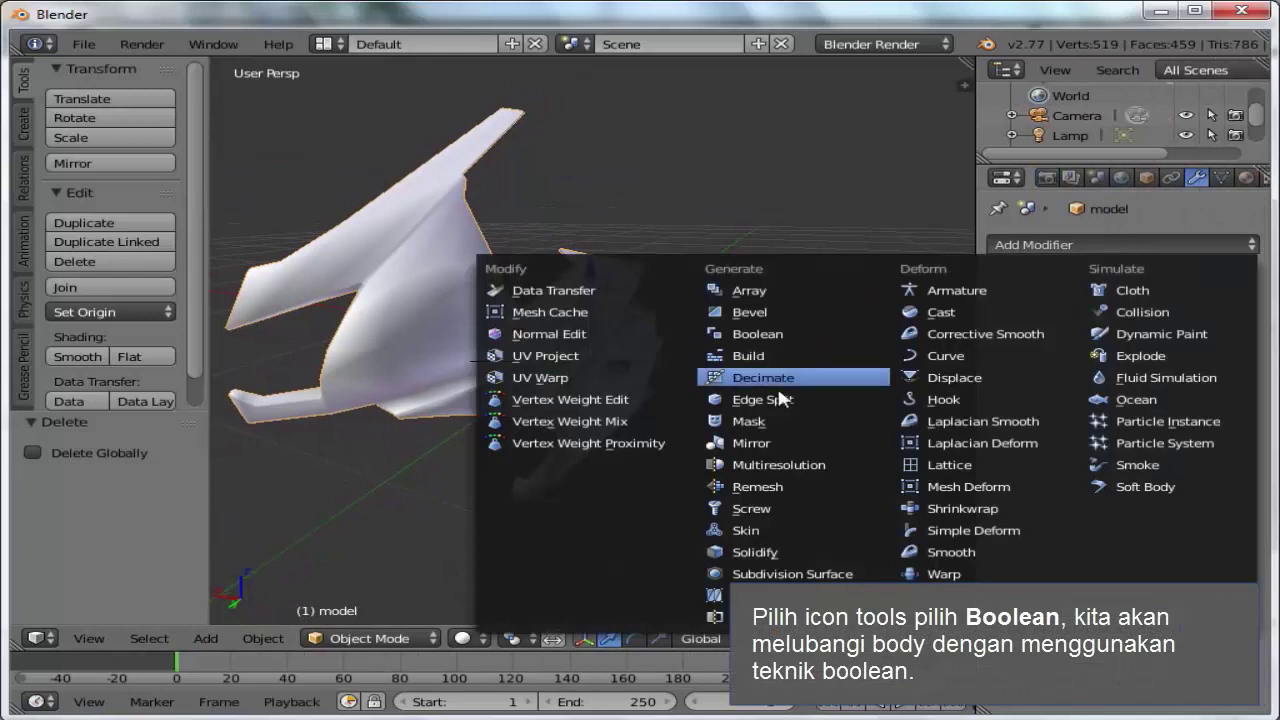
left_click(757, 334)
middle_click_drag(746, 364, 679, 364)
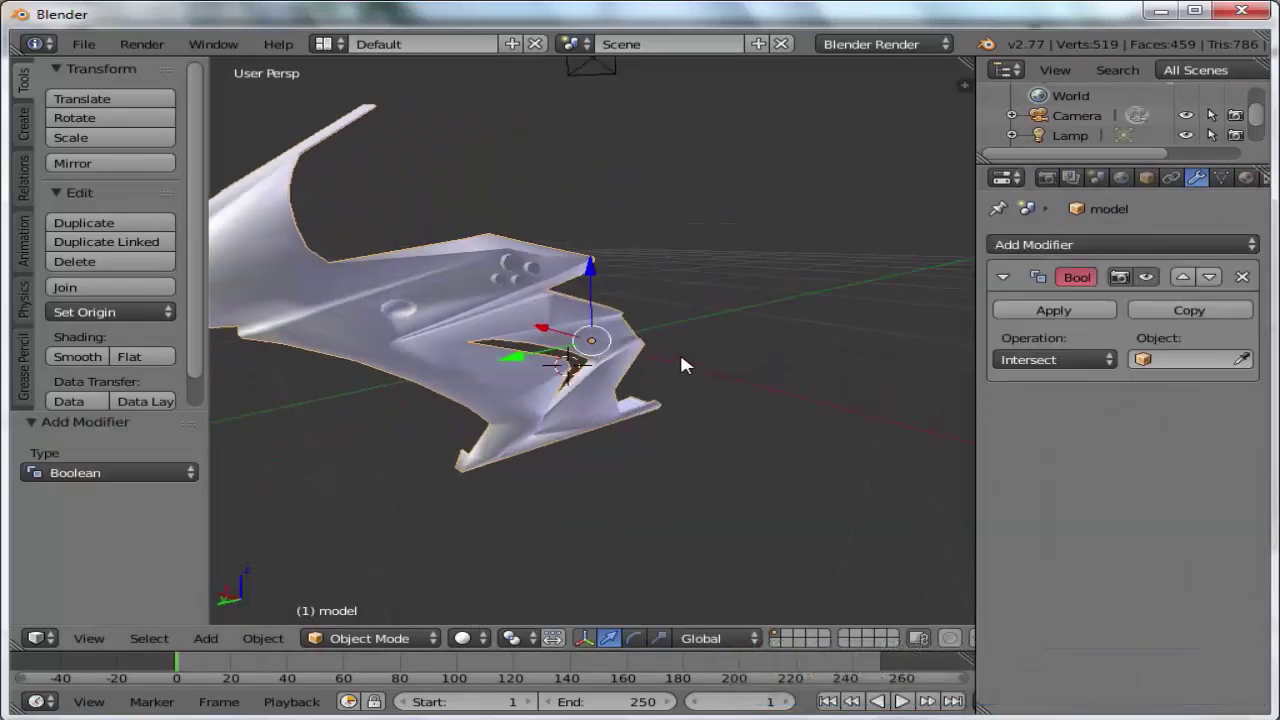
scroll(414, 286, "up", 3)
scroll(414, 286, "up", 2)
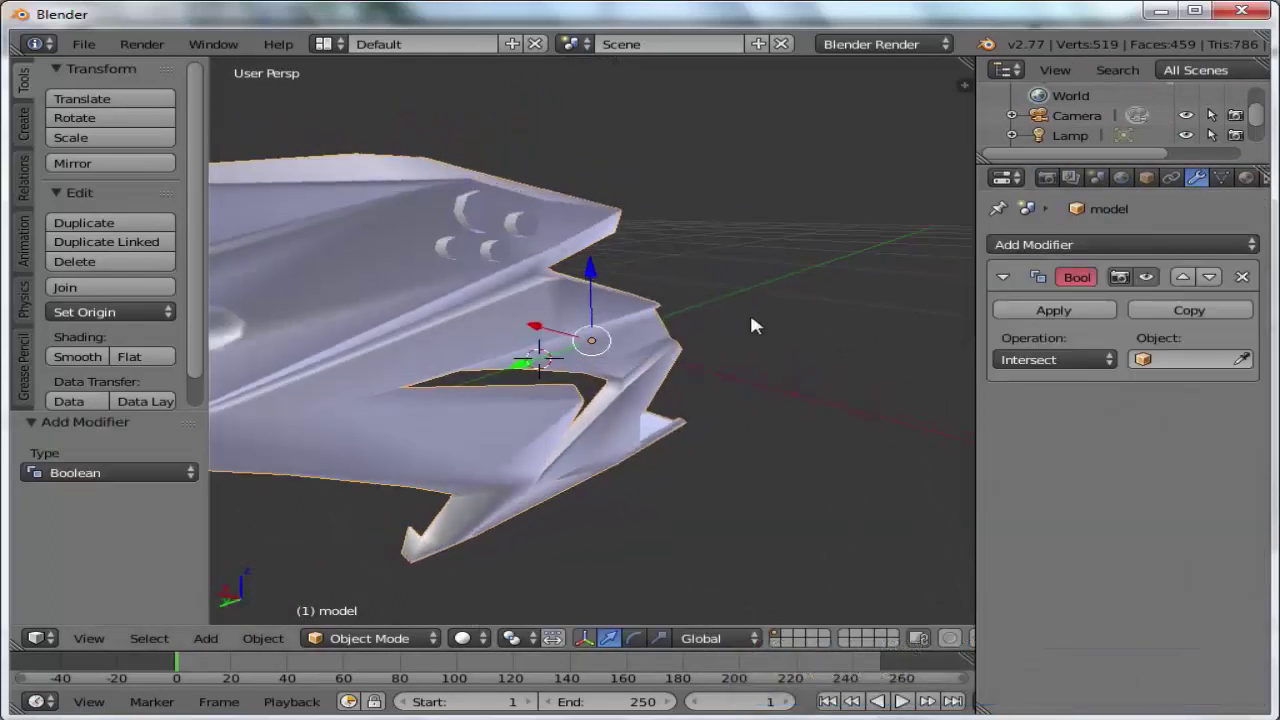
Set the Boolean to Difference using the bolong object, and apply it.
left_click(1186, 364)
left_click(1021, 388)
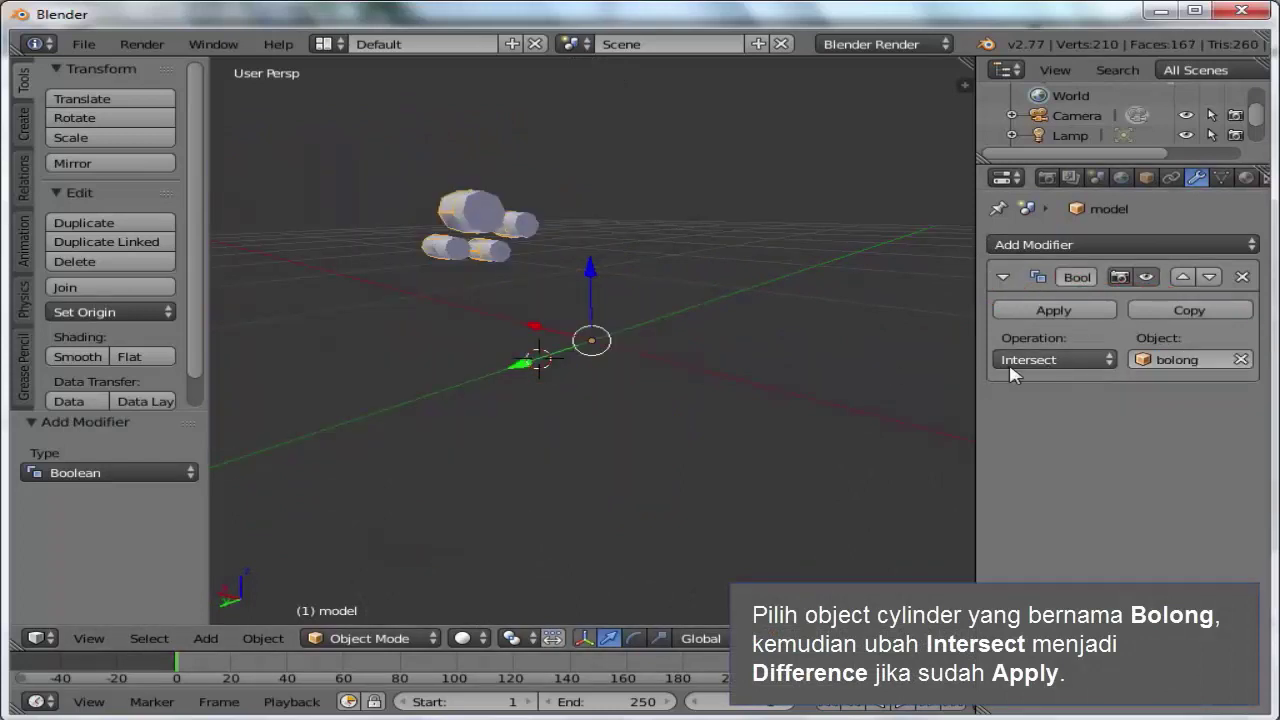
left_click(1011, 369)
left_click(1041, 295)
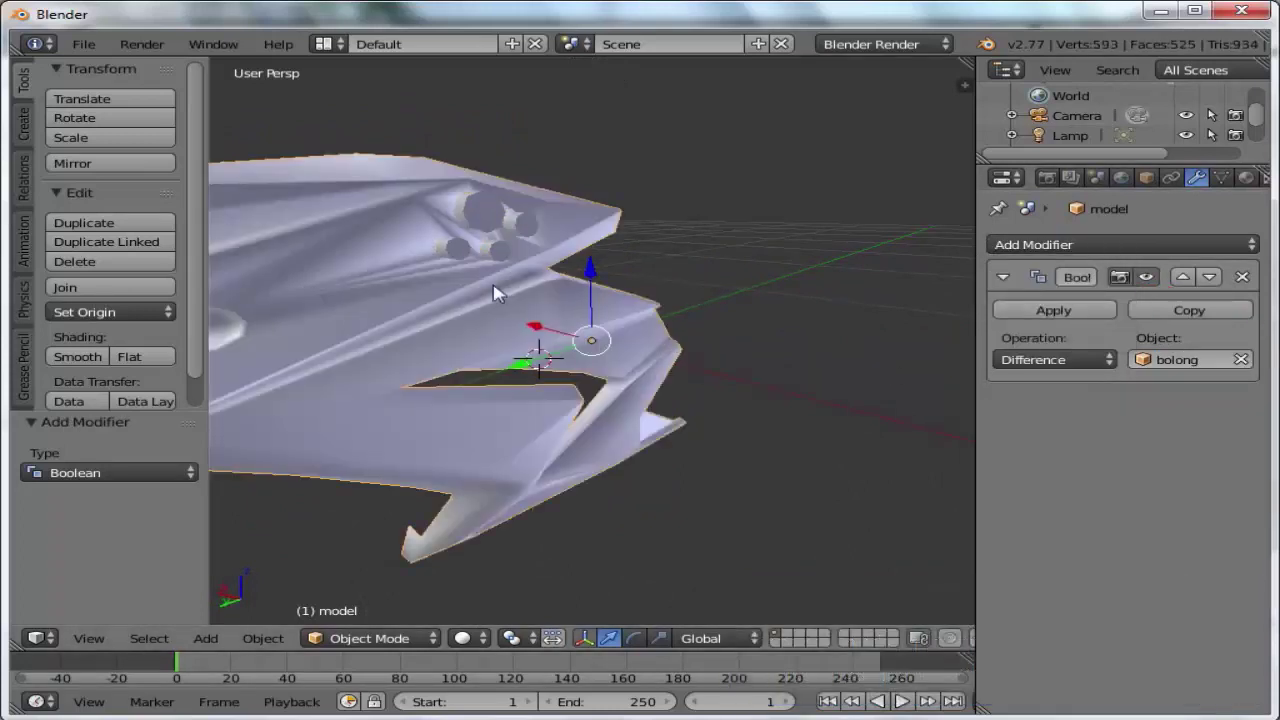
left_click(1040, 311)
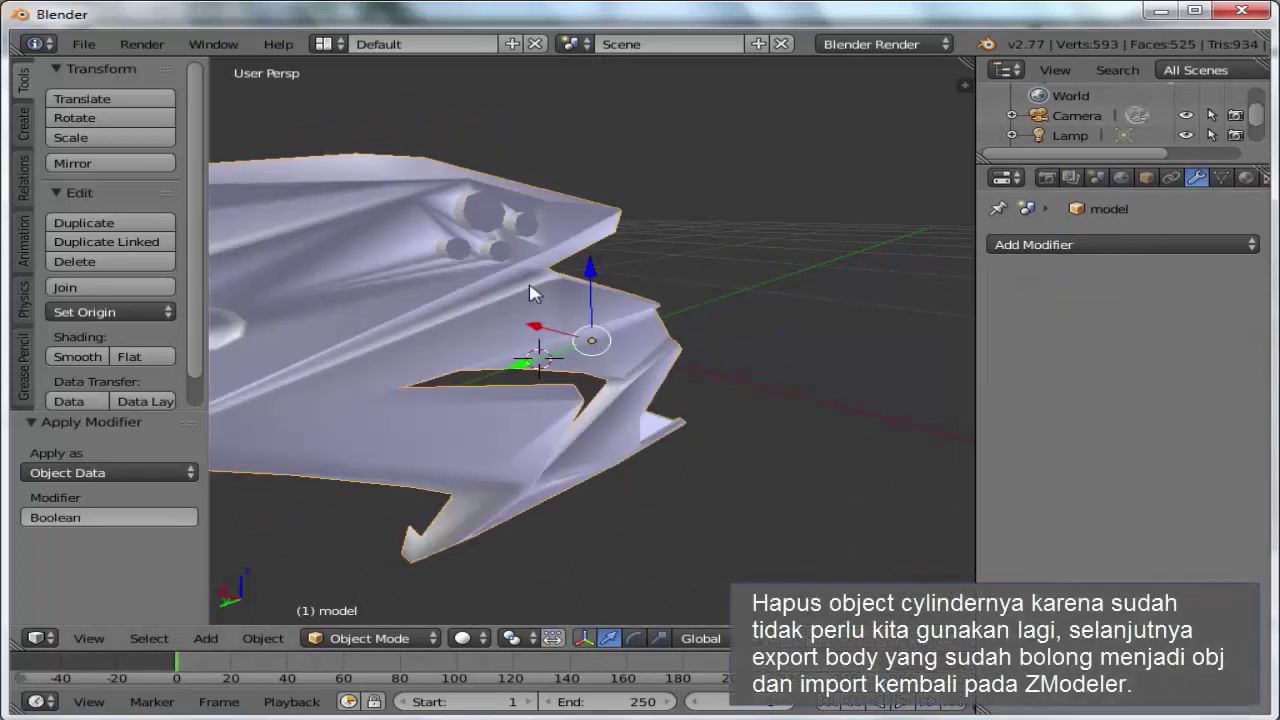
Delete the bolong cylinders and inspect the holes left in the fairing.
right_click(503, 236)
key("x")
left_click(470, 214)
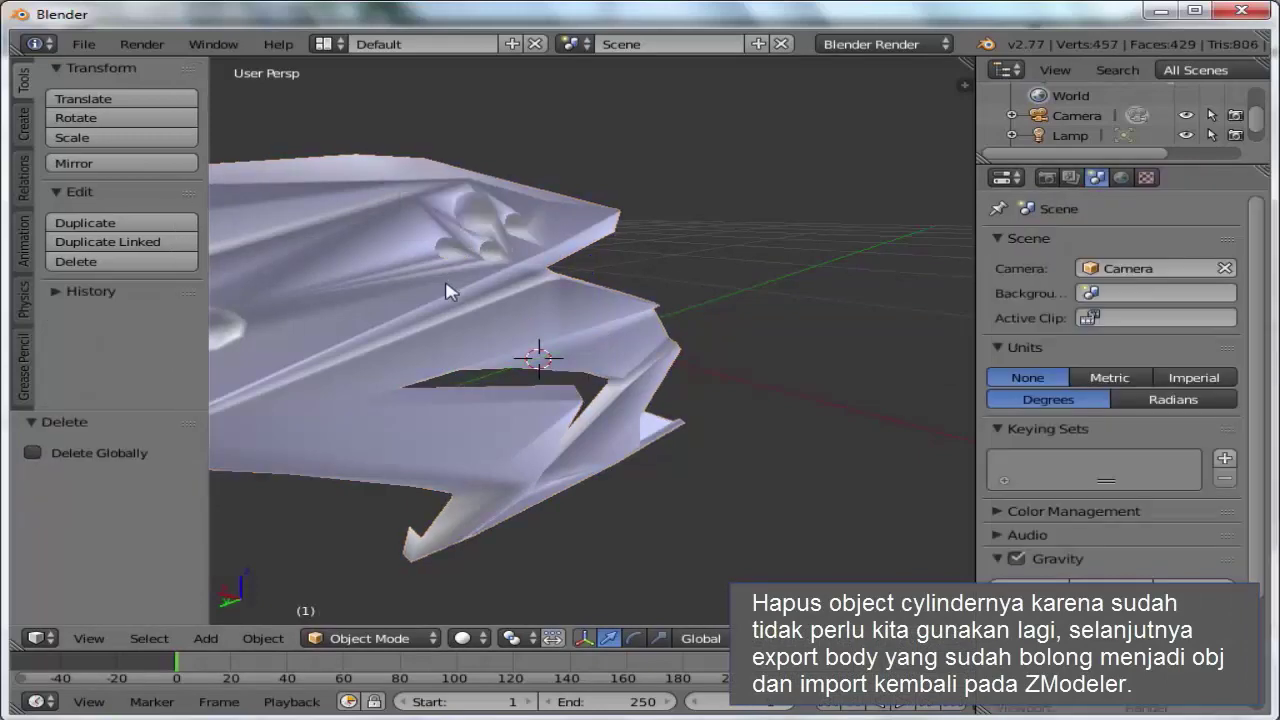
mouse_move(450, 288)
middle_mouse_down()
mouse_move(584, 240)
mouse_move(528, 206)
mouse_move(677, 249)
mouse_move(829, 251)
mouse_move(705, 252)
mouse_move(200, 42)
middle_mouse_up()
Export the holed model as a Wavefront file named jadi.obj.
left_click(141, 44)
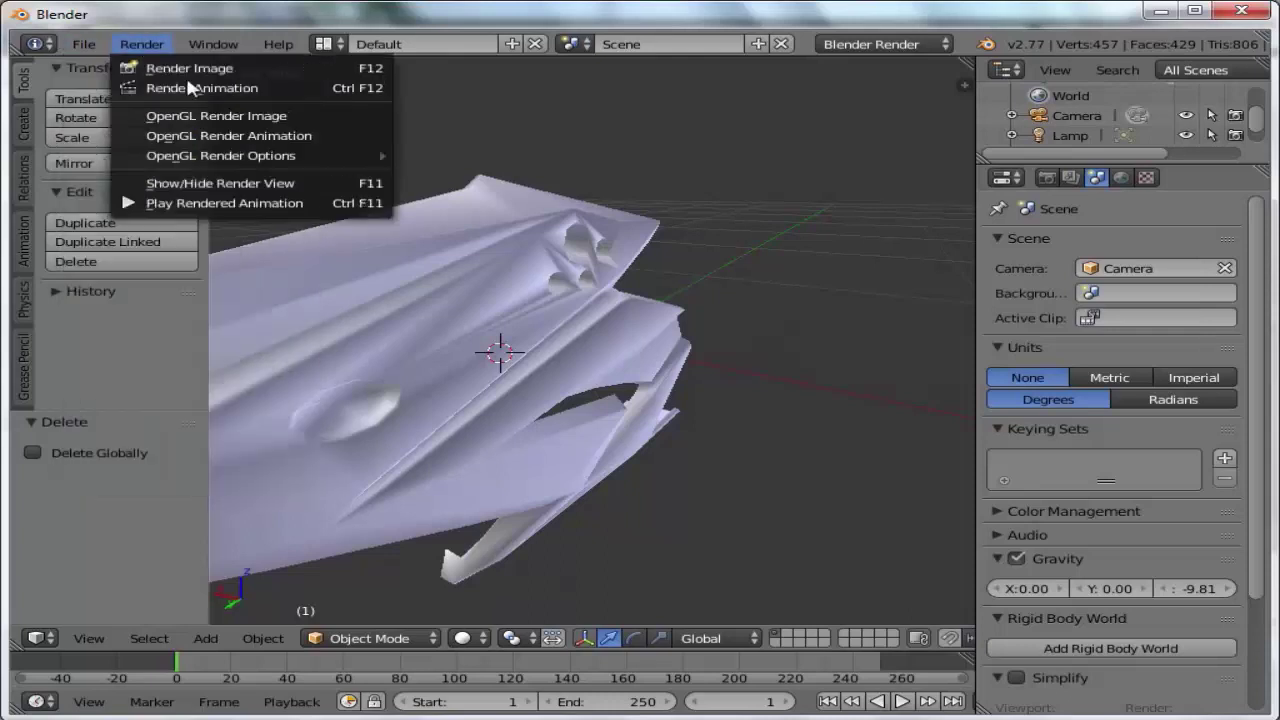
left_click(83, 44)
mouse_move(119, 417)
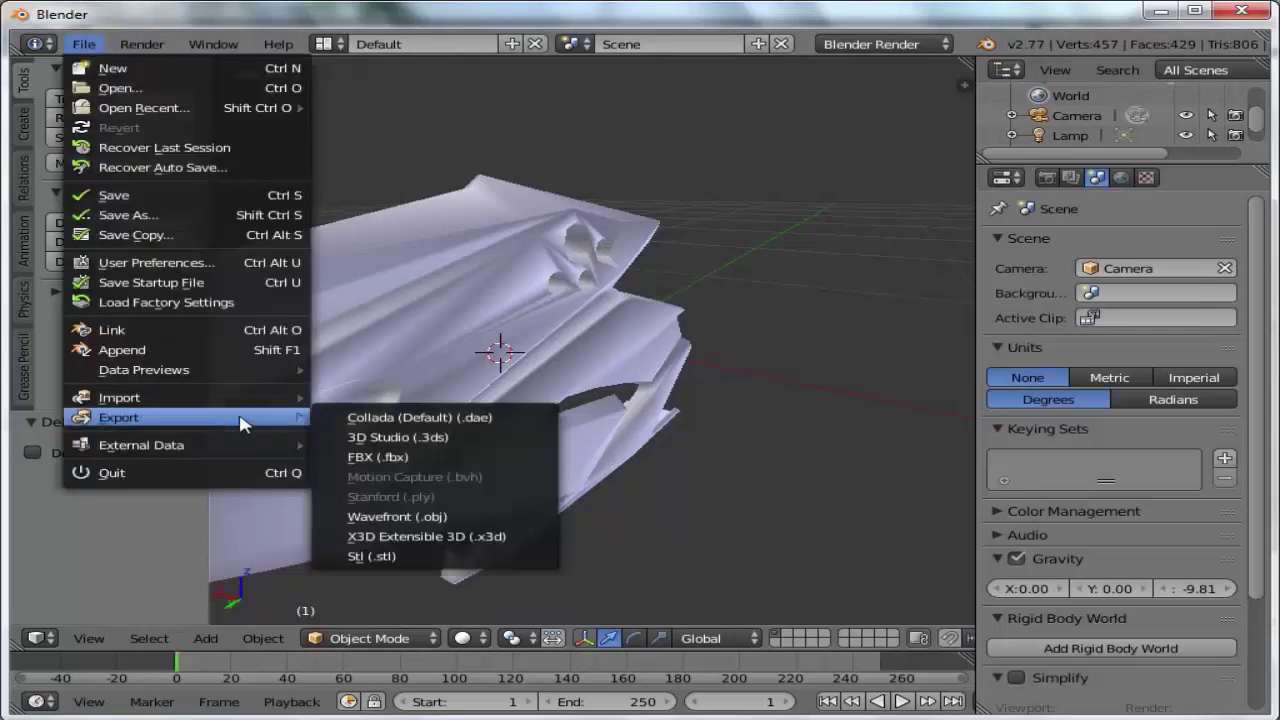
left_click(444, 516)
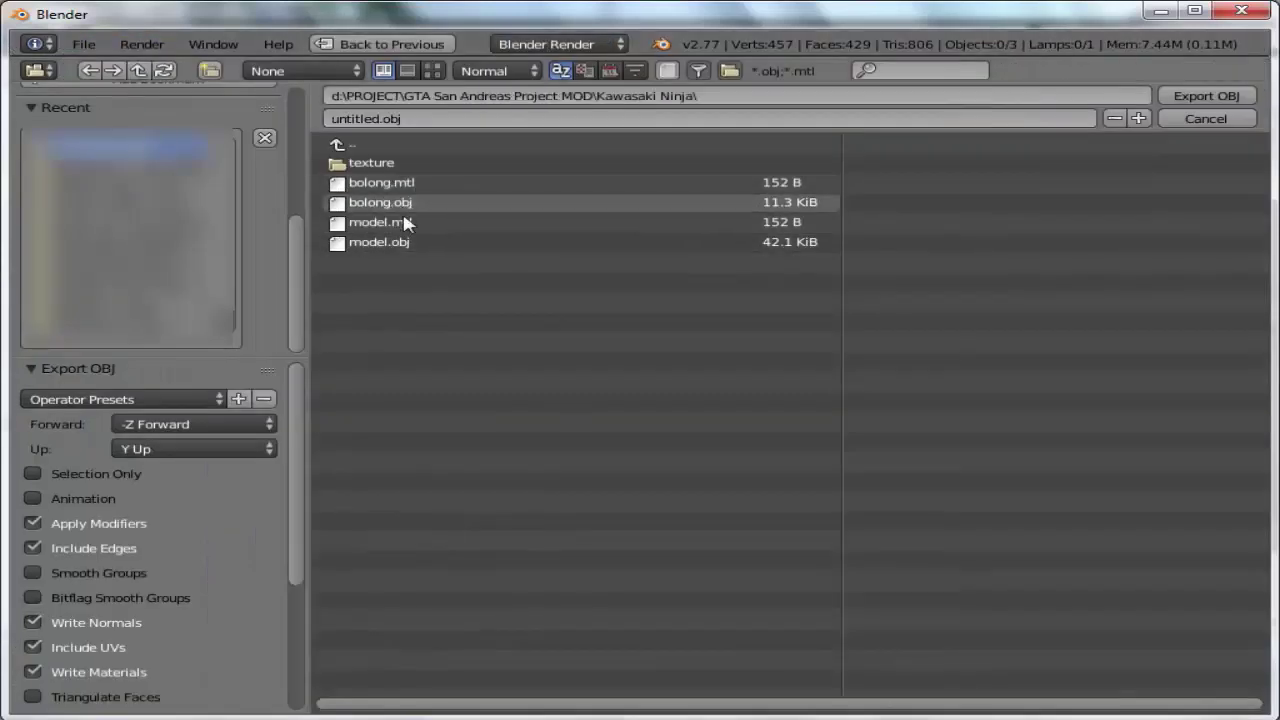
left_click(372, 118)
type("jadi")
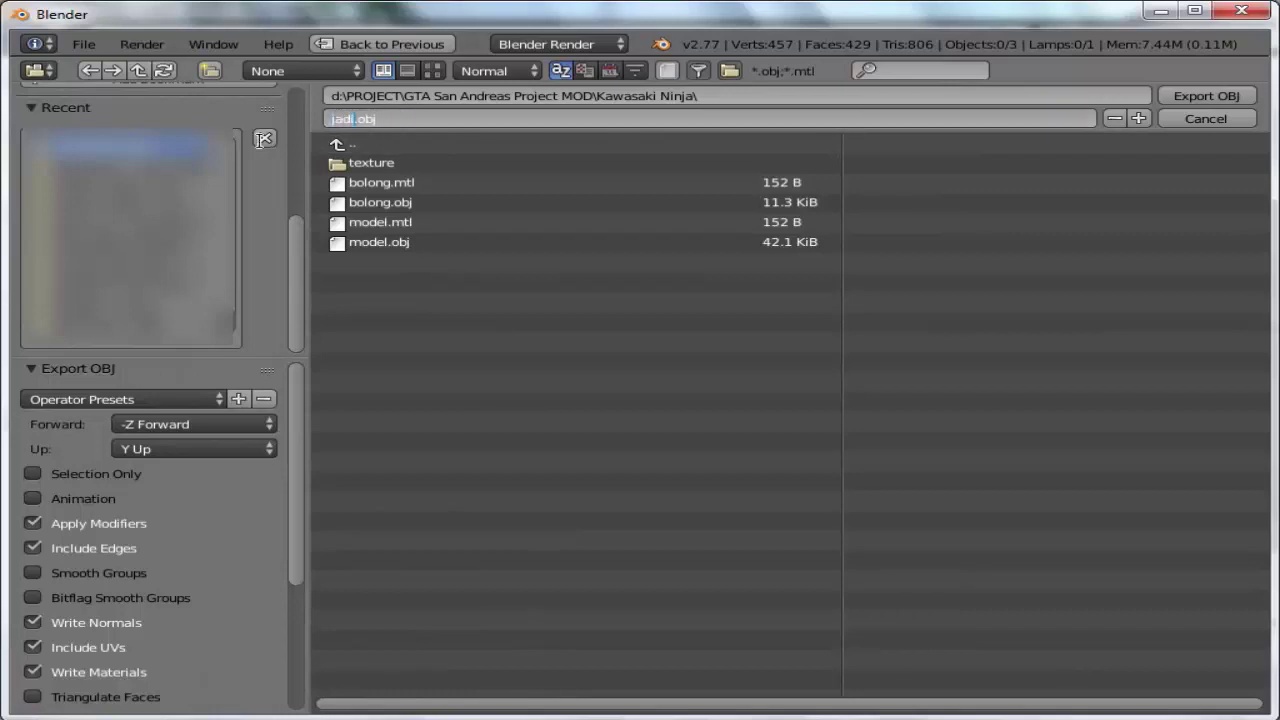
key("Return")
left_click(1203, 96)
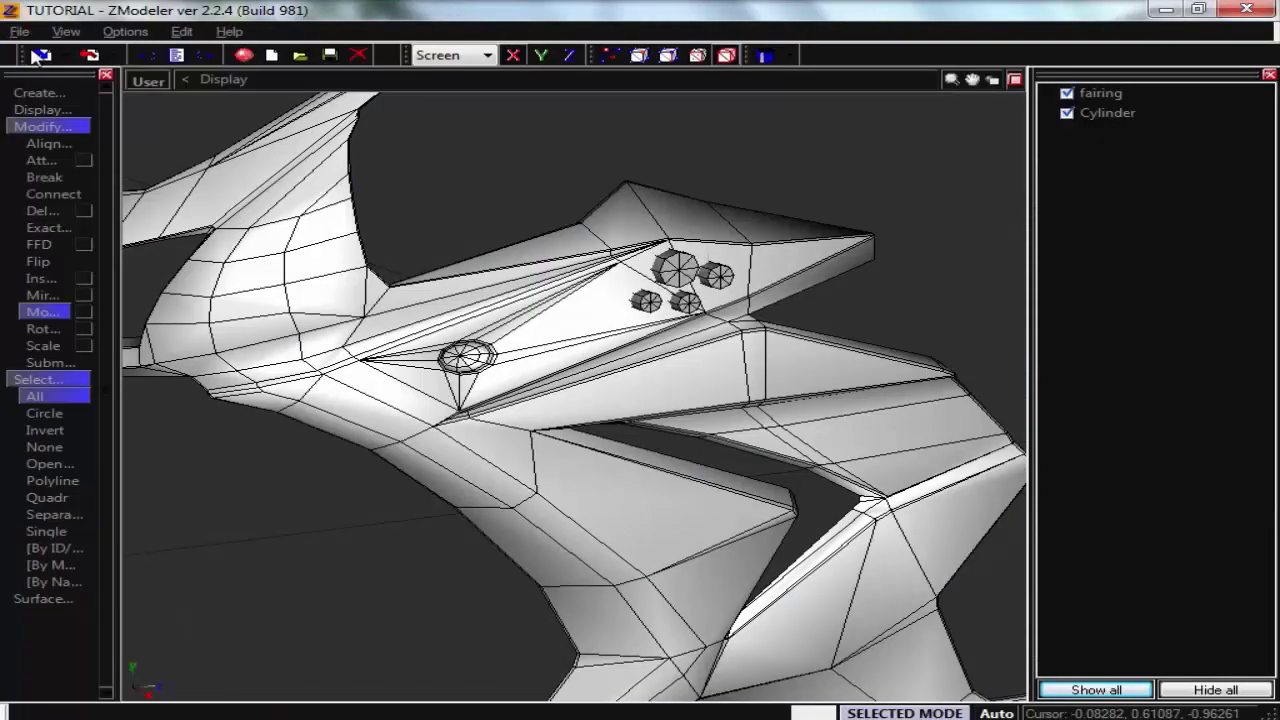
Import jadi.obj into ZModeler and hide the fairing and Cylinder objects.
left_click(36, 55)
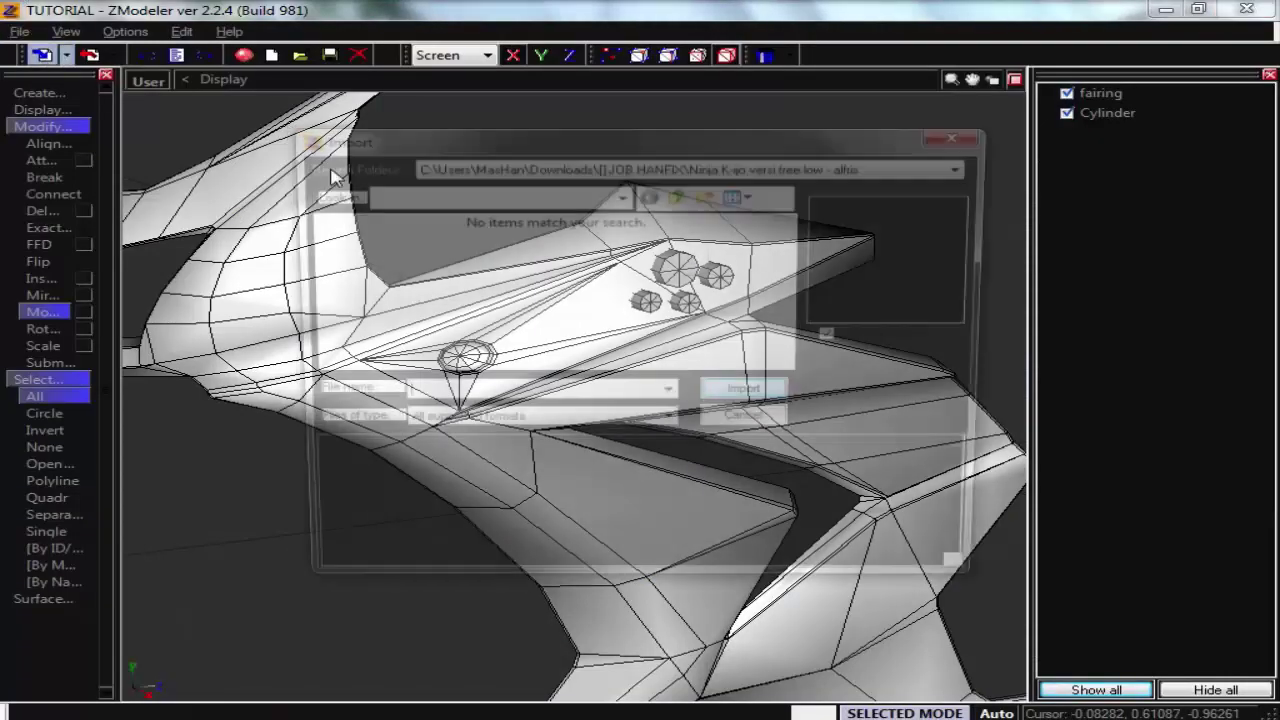
double_click(625, 274)
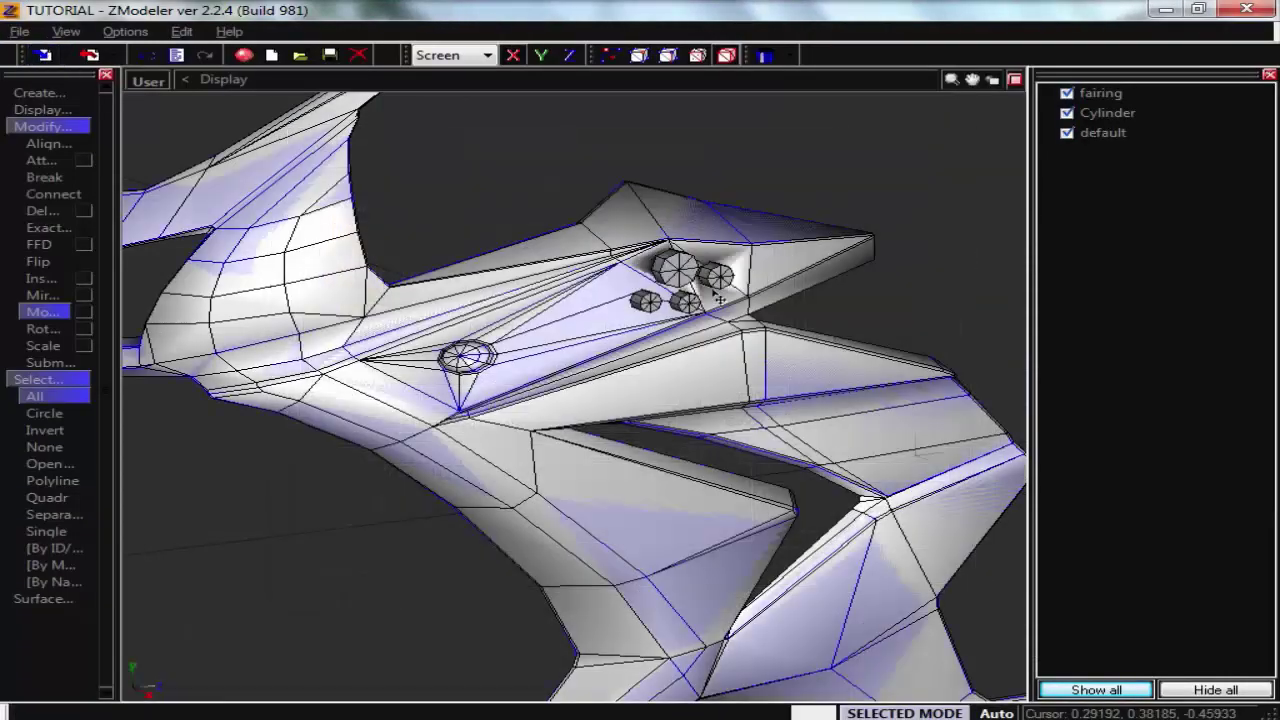
left_click(1066, 93)
left_click(1100, 112)
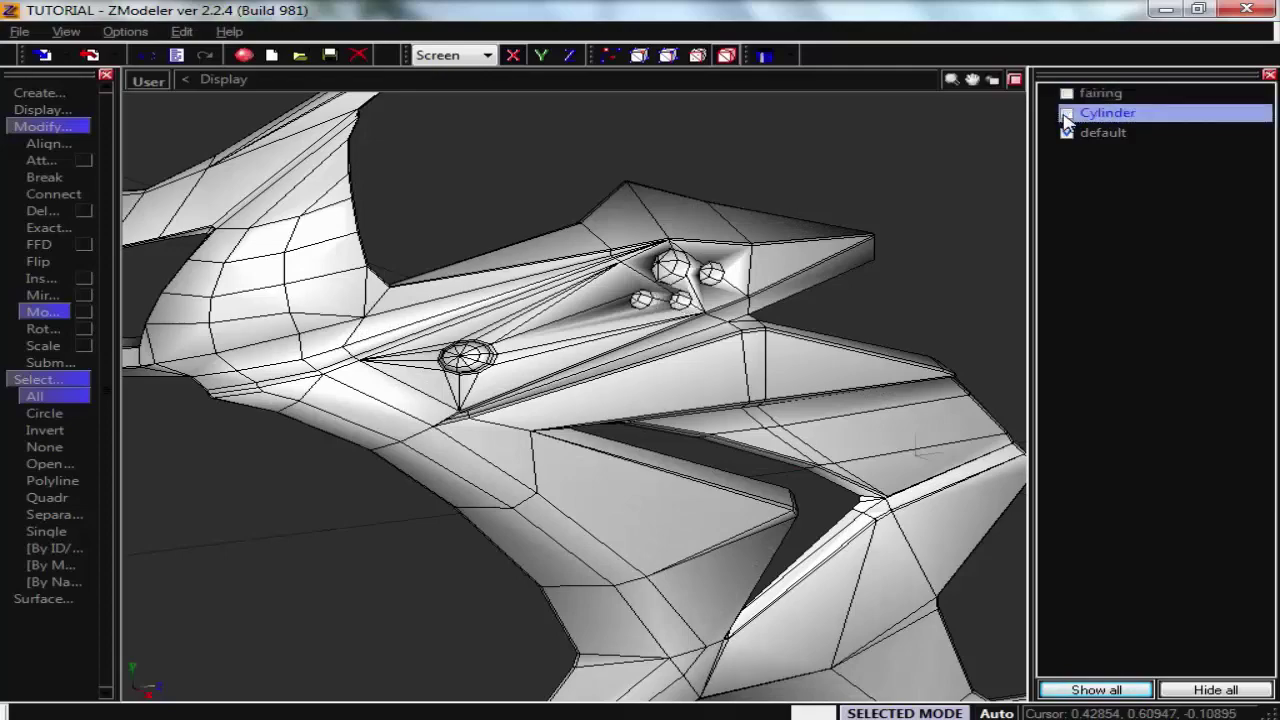
Select the imported default mesh and turn on vertex display.
left_click(1099, 132, "shift")
scroll(900, 440, "up", 3)
left_click(639, 55)
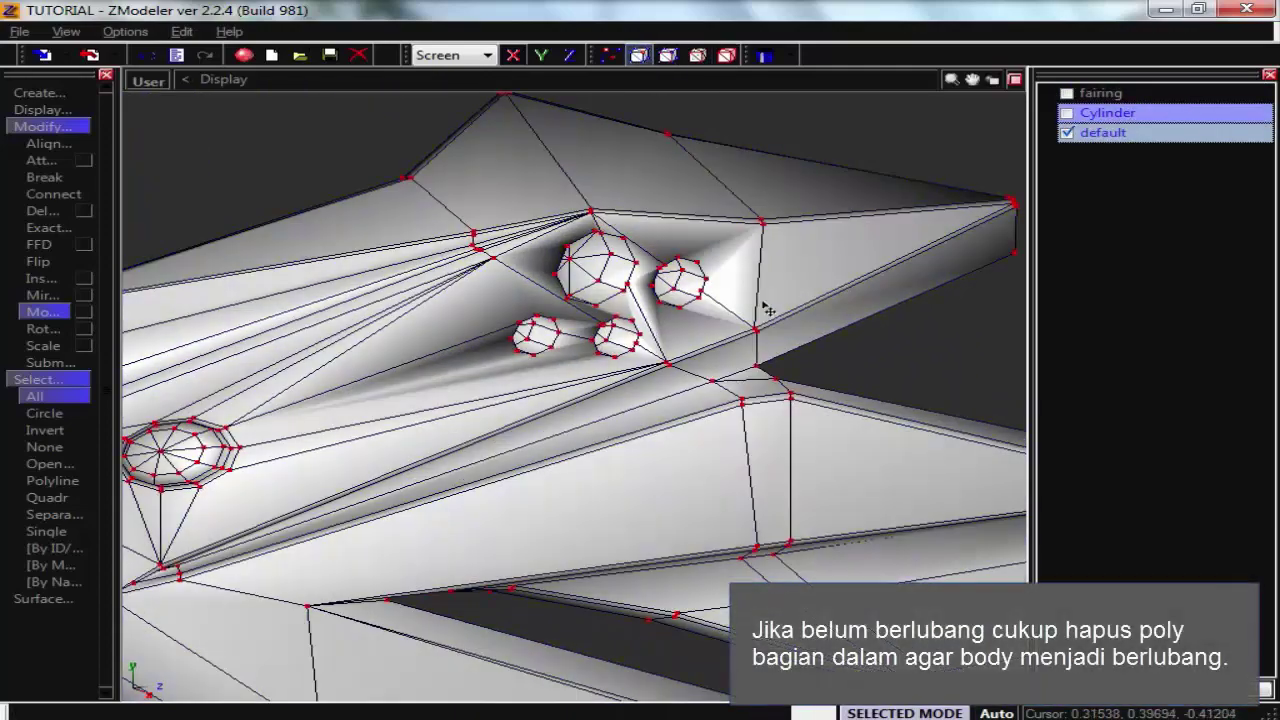
scroll(730, 300, "up", 2)
scroll(600, 275, "up", 2)
Delete the inner faces of the large, left and right vent cylinders.
left_click(567, 261)
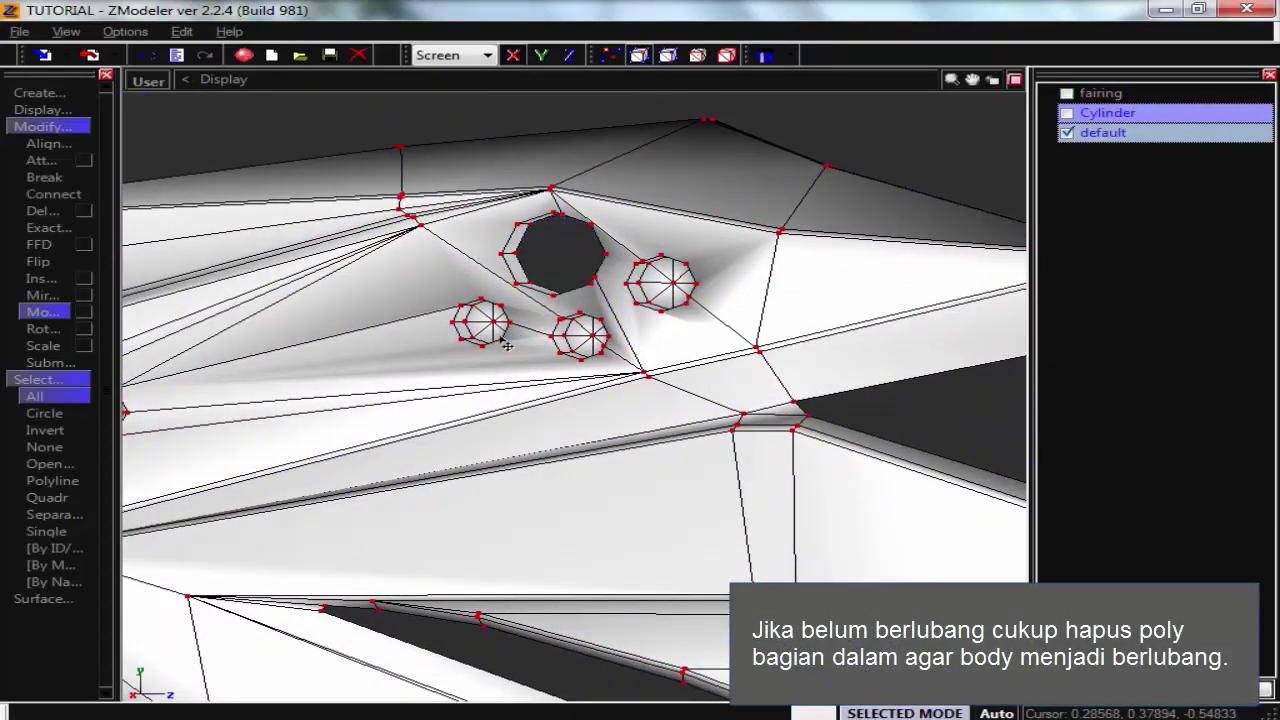
left_click(495, 330)
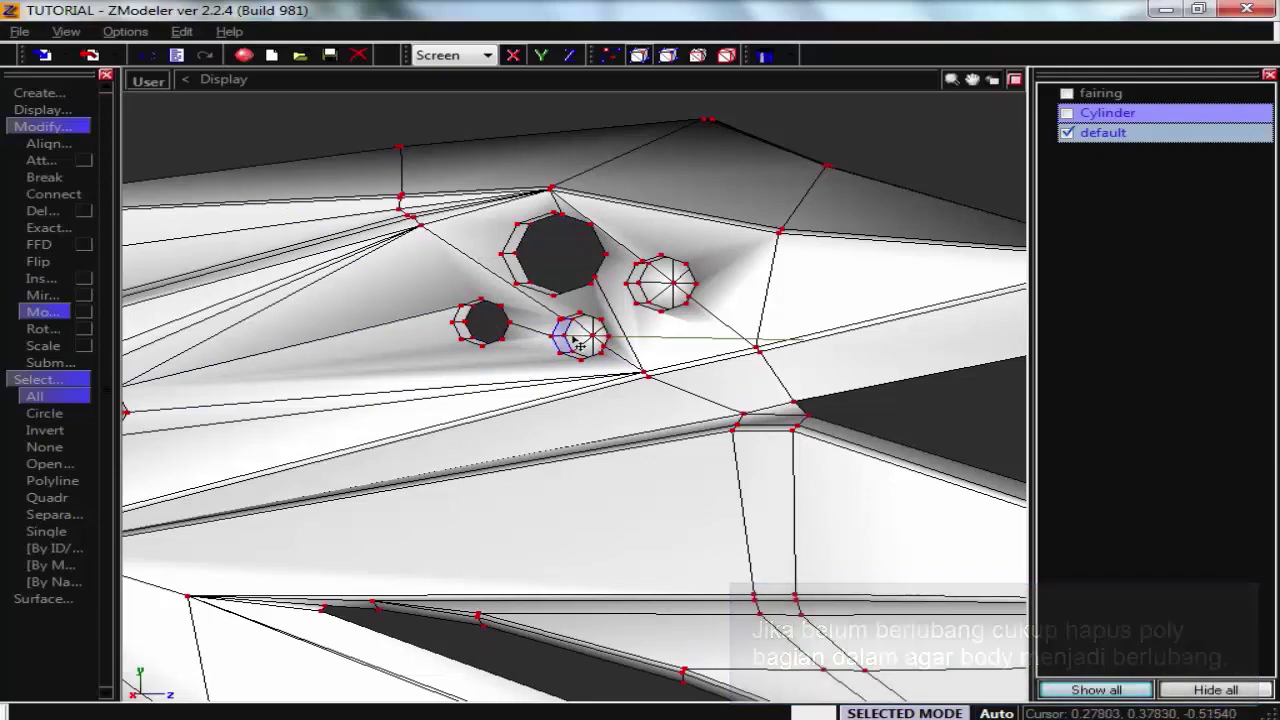
left_click(685, 289)
mouse_move(685, 289)
middle_mouse_down()
mouse_move(728, 290)
mouse_move(488, 286)
mouse_move(494, 295)
middle_mouse_up()
Select the polygons around the vent holes and recalculate their normals.
left_click(709, 57)
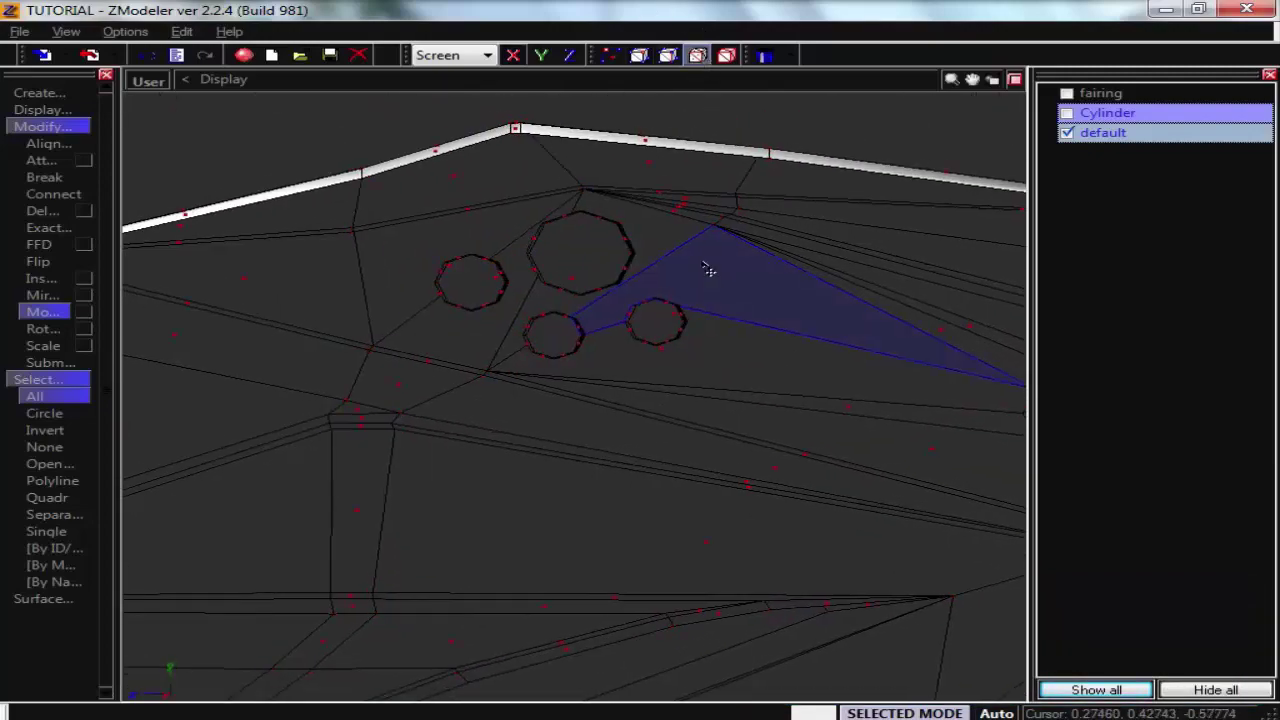
middle_click_drag(709, 270, 702, 270)
left_click_drag(658, 342, 655, 355)
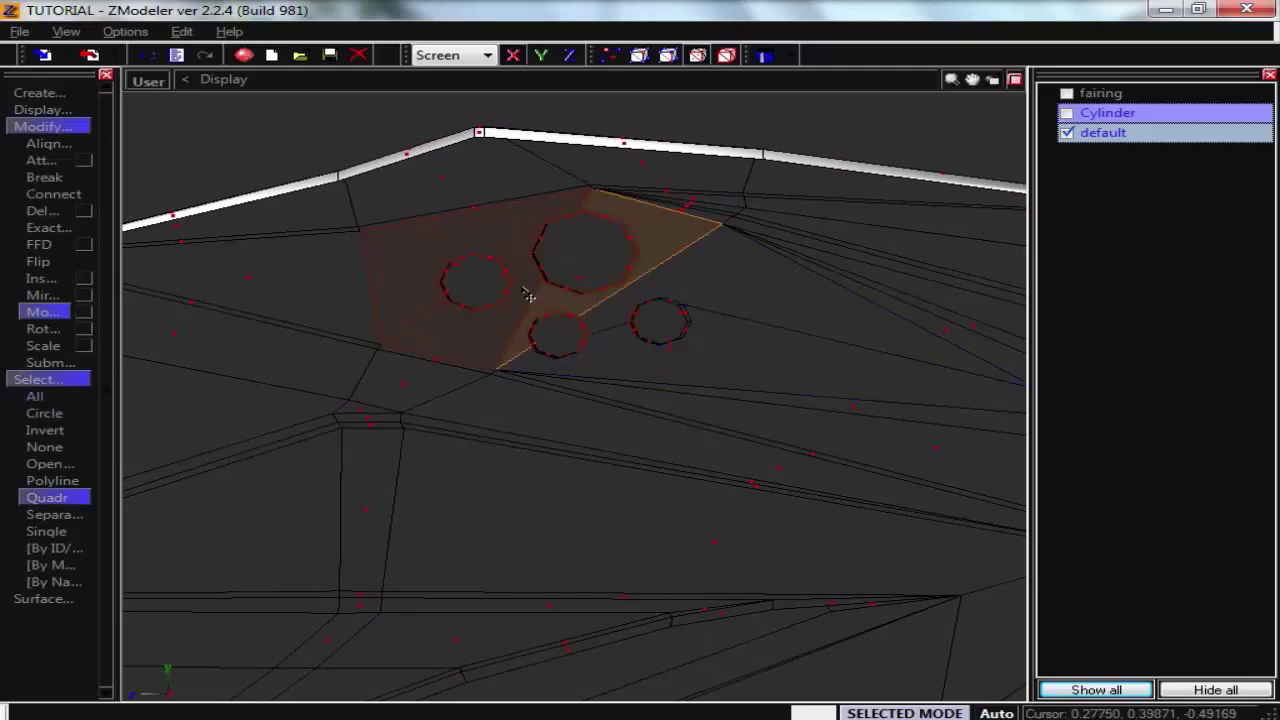
right_click(720, 368)
right_click(720, 368)
left_click(47, 531)
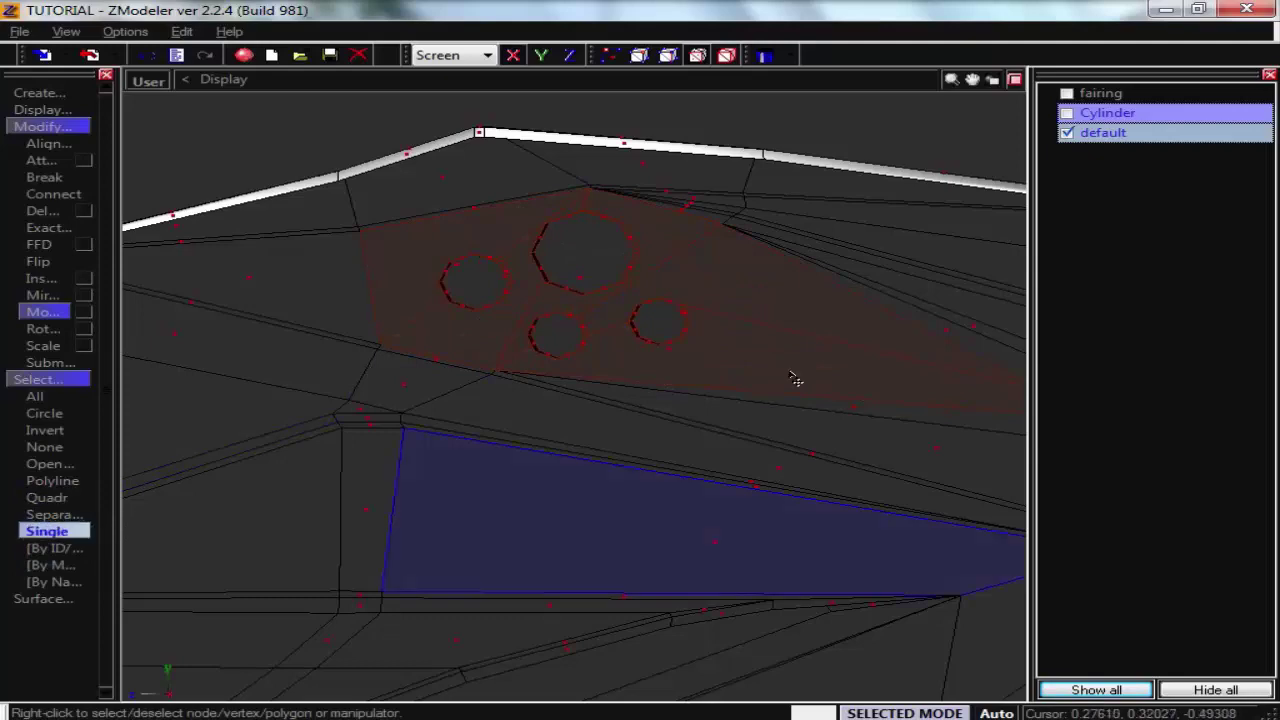
right_click(777, 294)
right_click(535, 320)
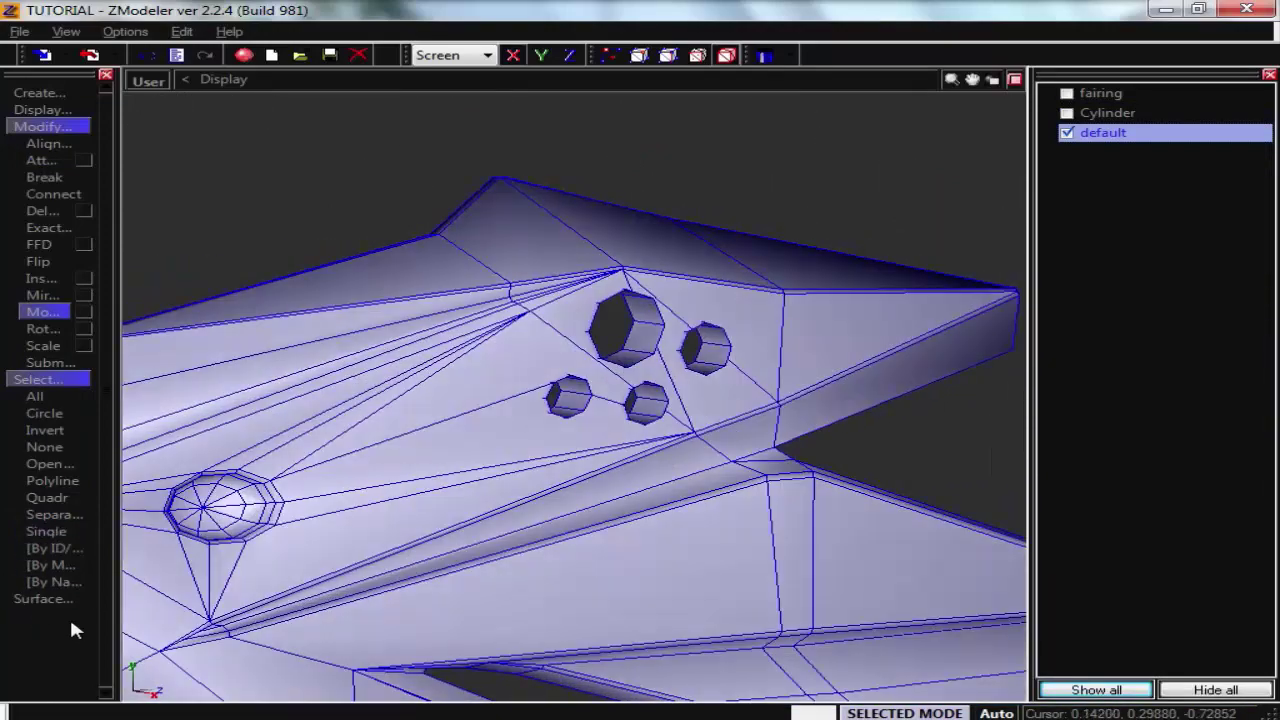
left_click(45, 598)
left_click(50, 432)
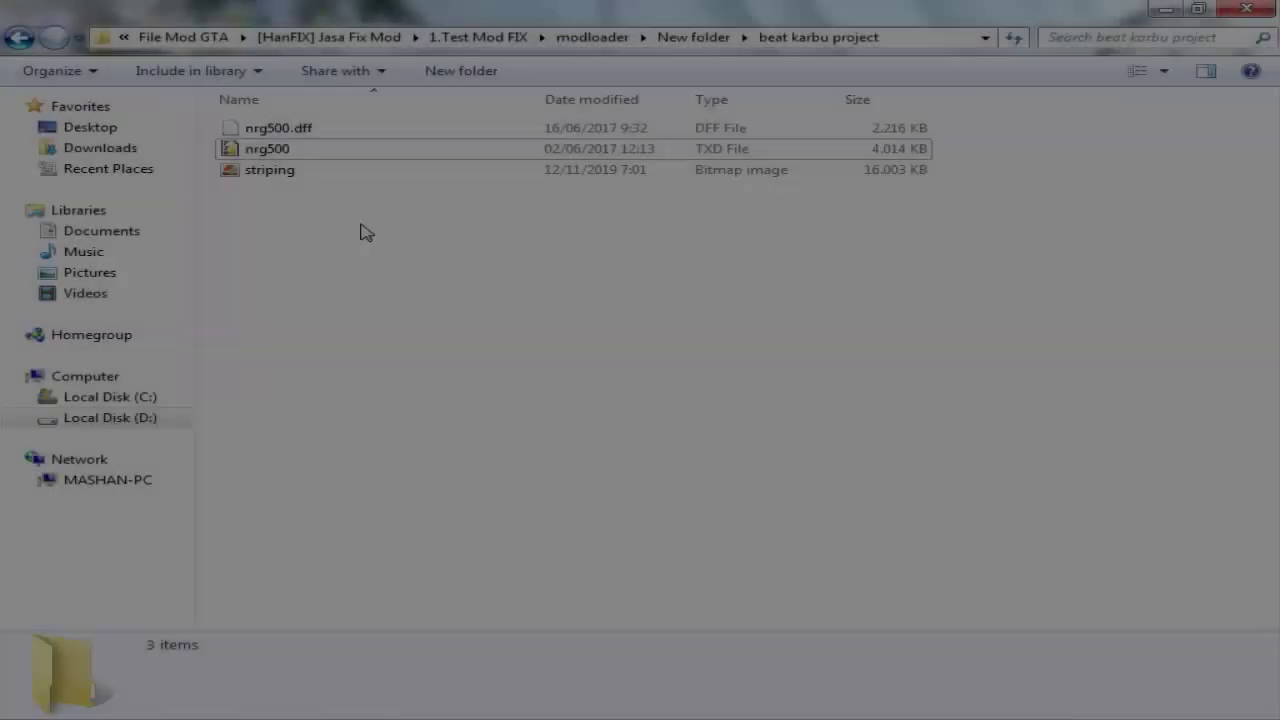
Preview the striping texture, then open it in Adobe Photoshop CS3.
double_click(357, 172)
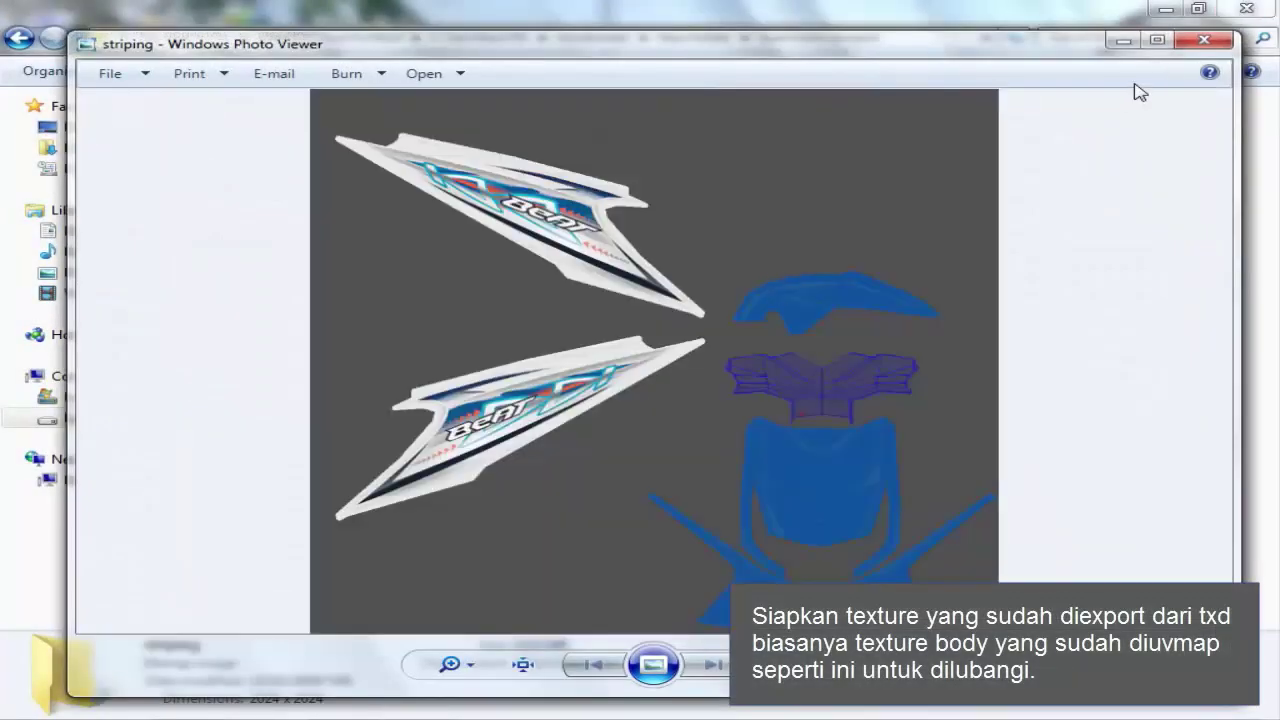
left_click(1200, 43)
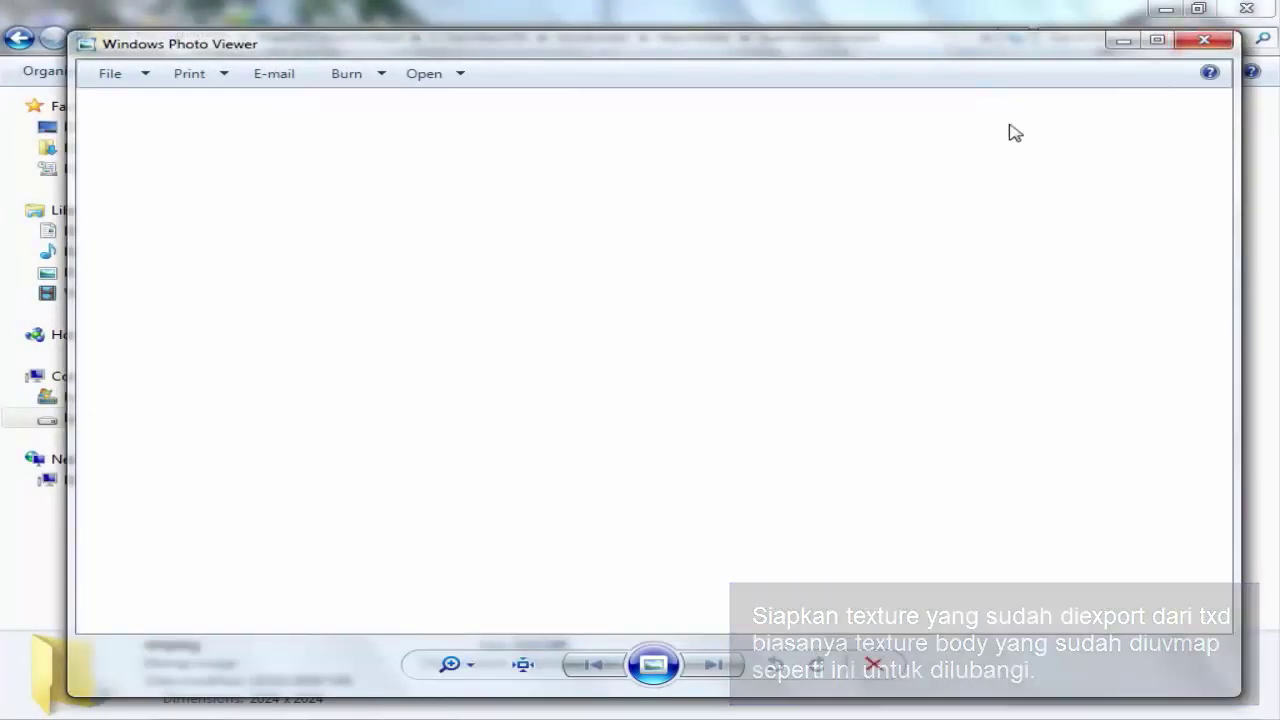
right_click(271, 181)
mouse_move(349, 338)
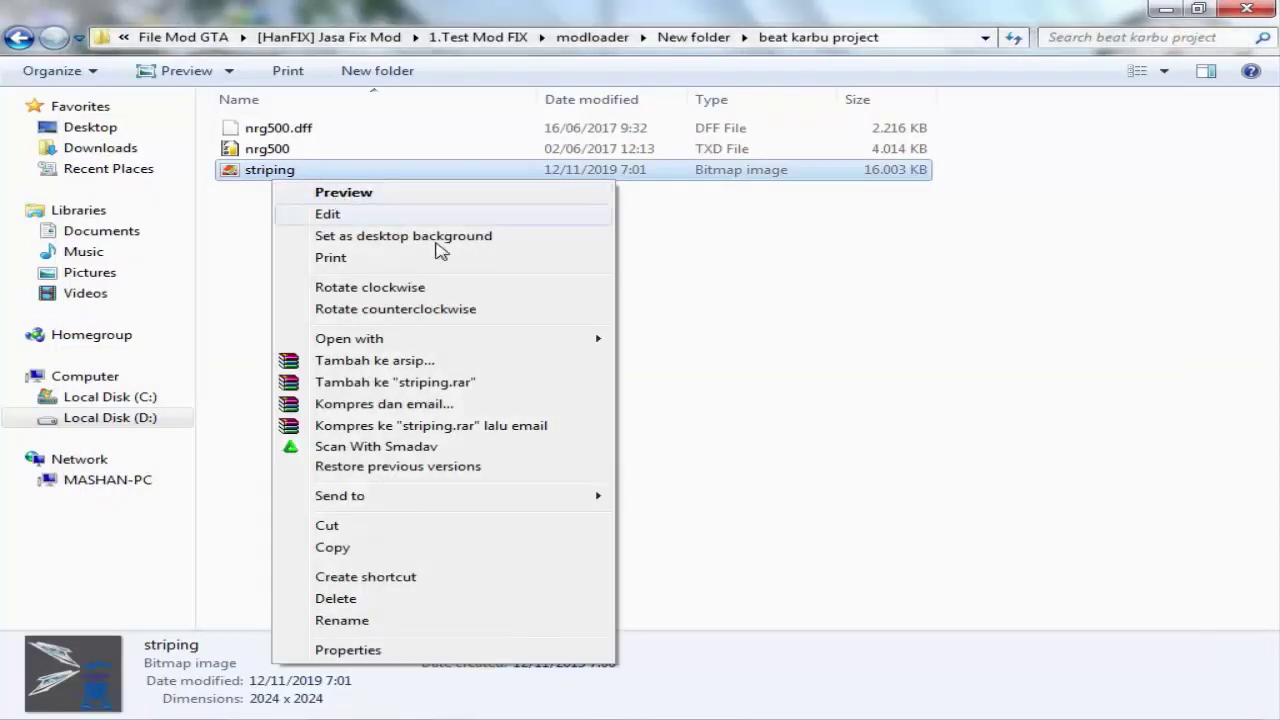
left_click(769, 368)
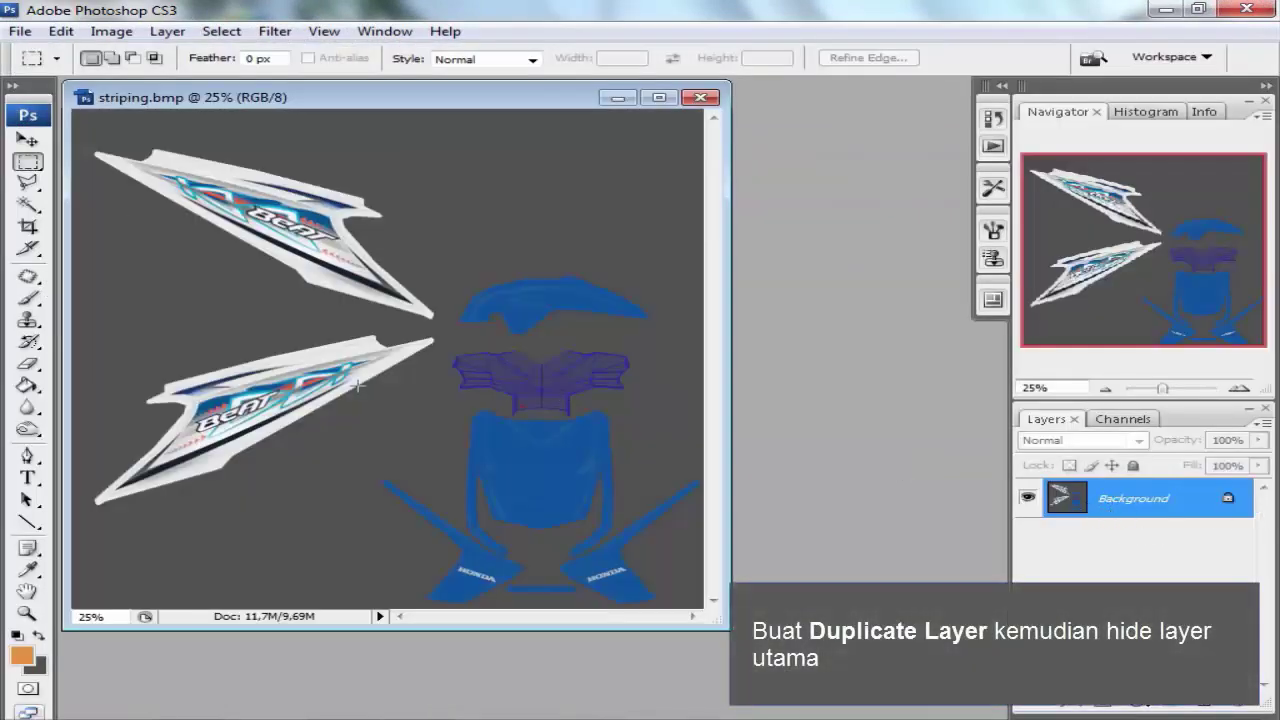
Duplicate the Background layer and zoom in on the lower BeAT stripe.
right_click(357, 385)
left_click(489, 452)
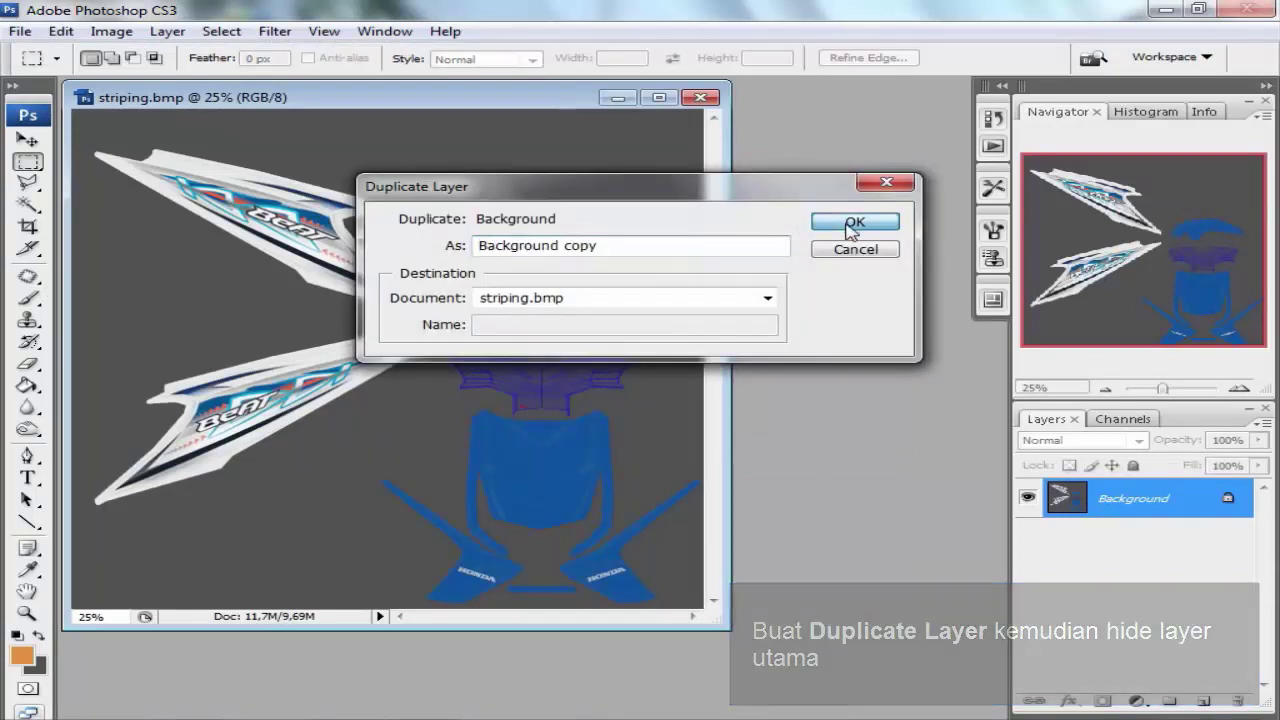
left_click(828, 219)
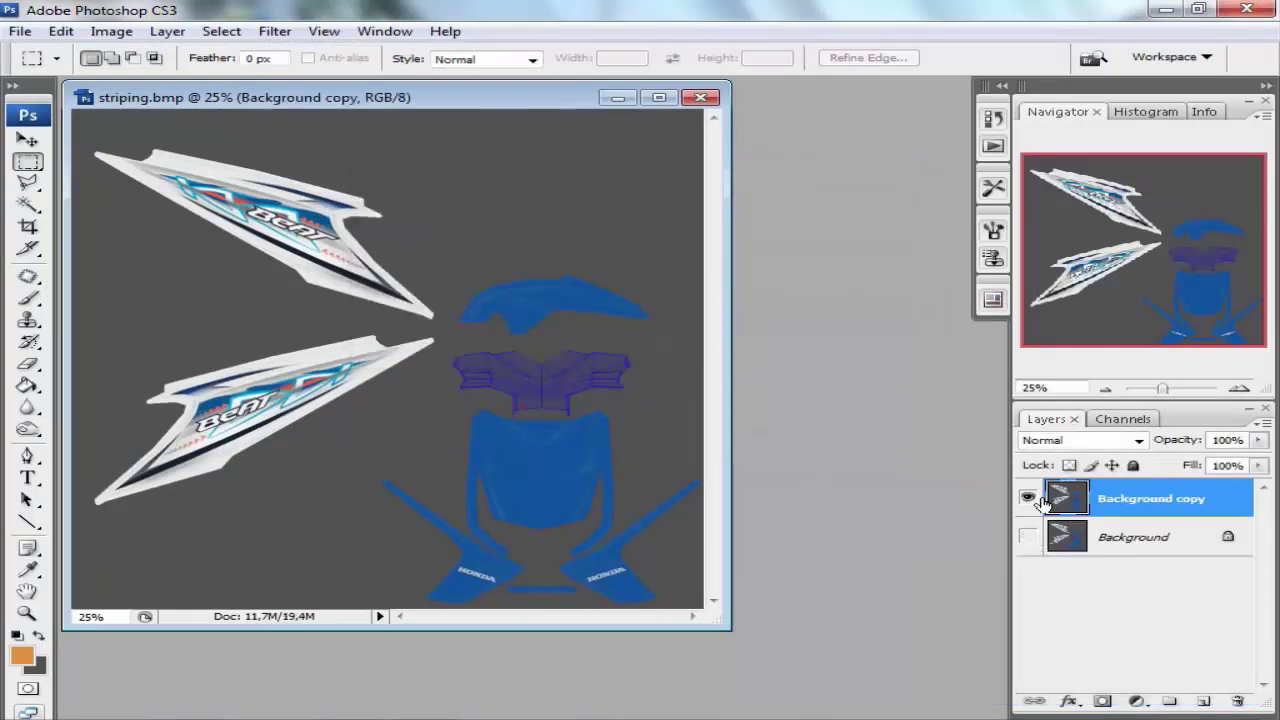
left_click(26, 613)
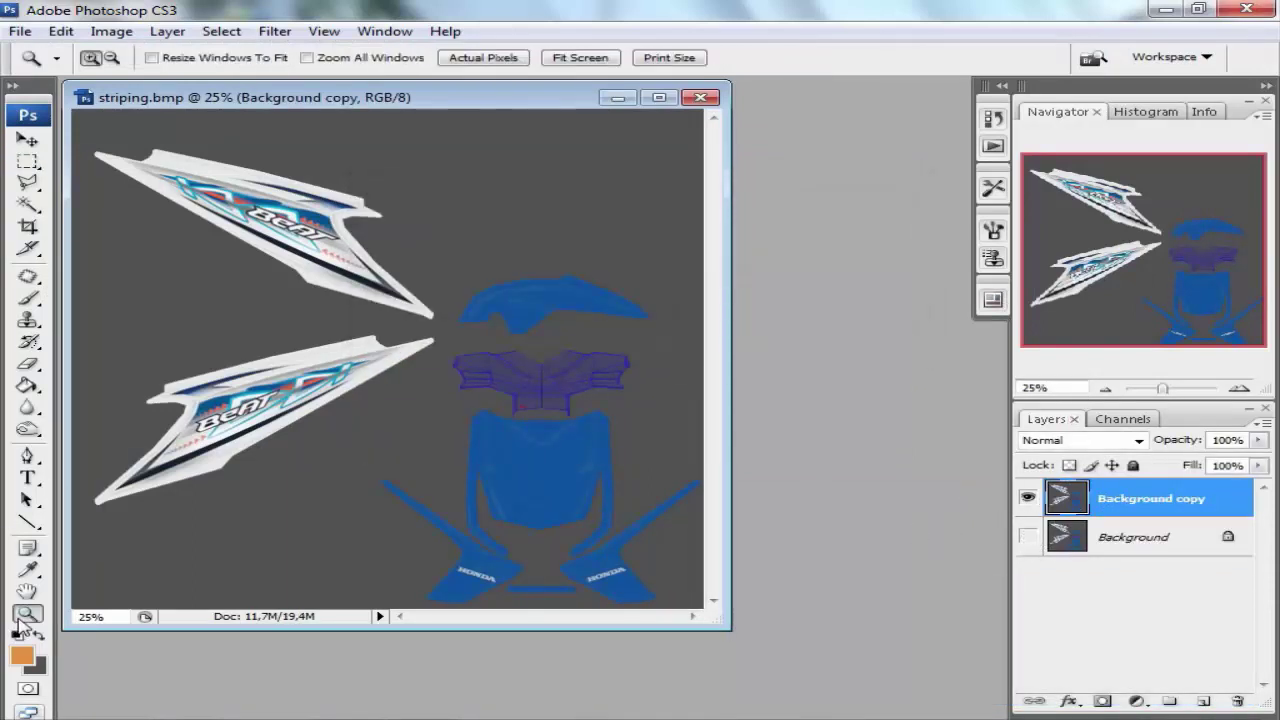
left_click(232, 440)
left_click(314, 360)
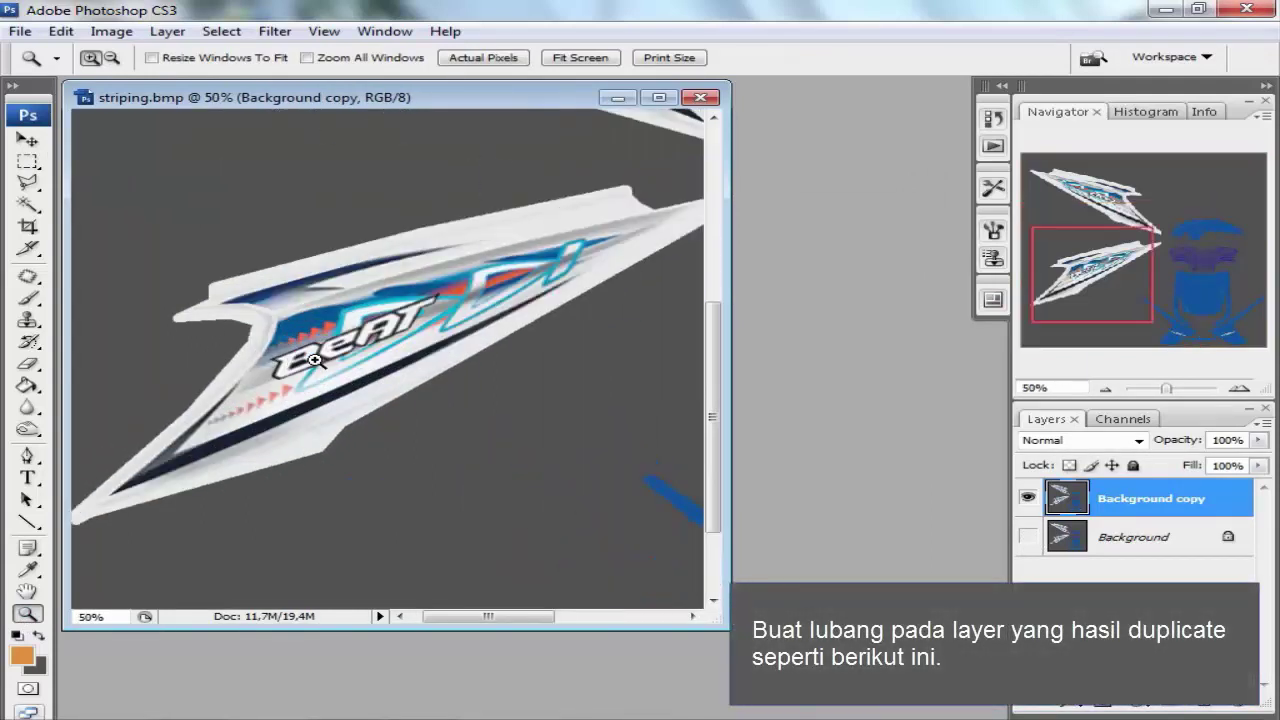
Erase a round hole in the BeAT letters with a 92 px eraser, then set 33 px.
left_click(29, 364)
right_click(391, 377)
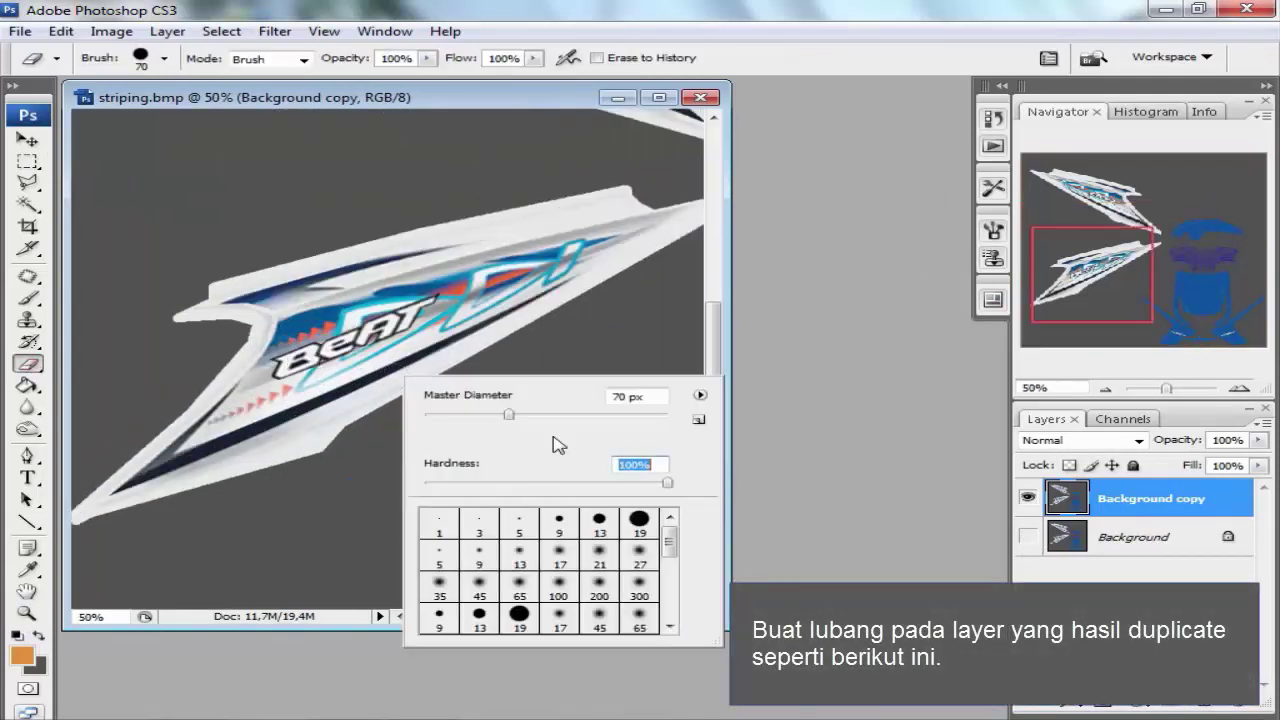
left_click_drag(519, 414, 546, 414)
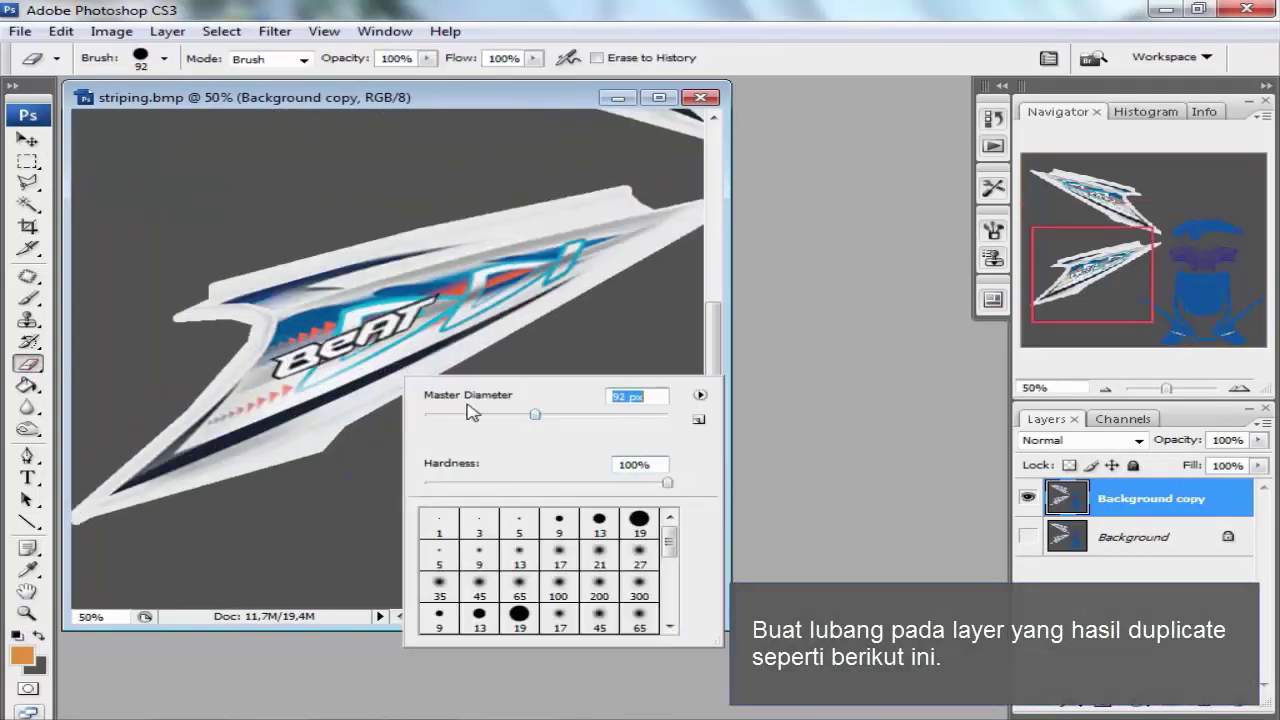
left_click(329, 341)
right_click(389, 397)
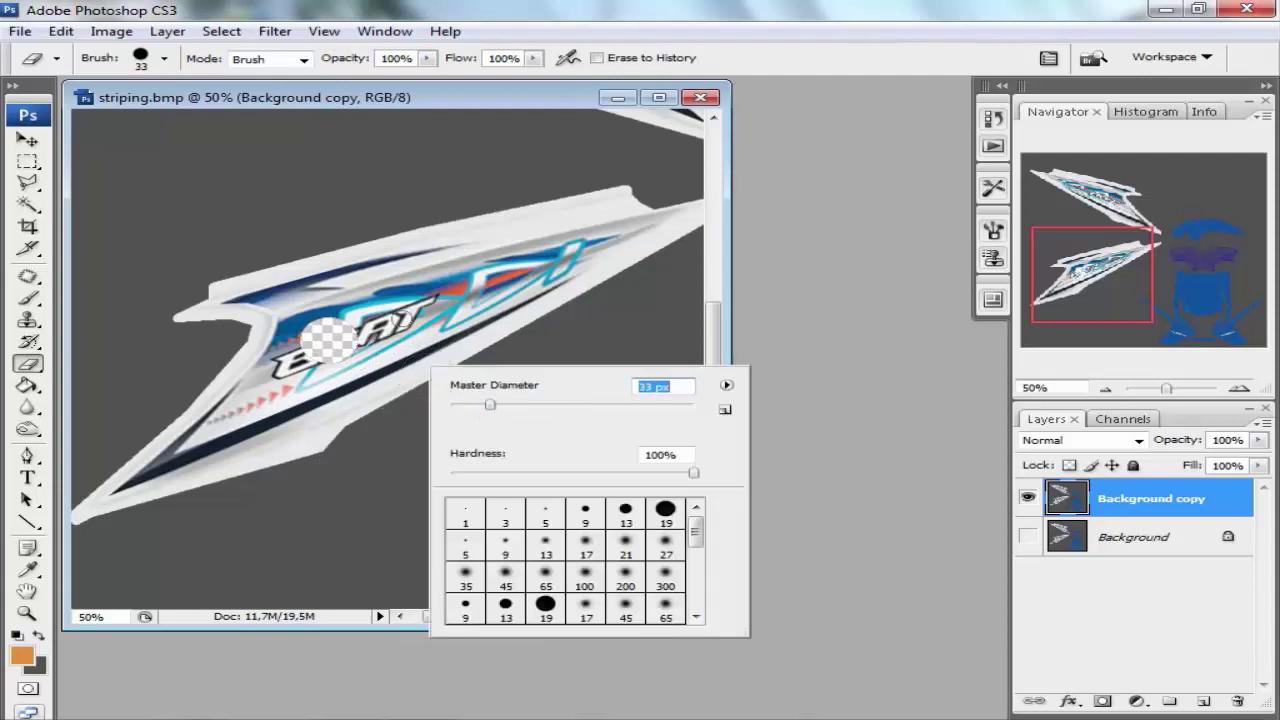
key("Return")
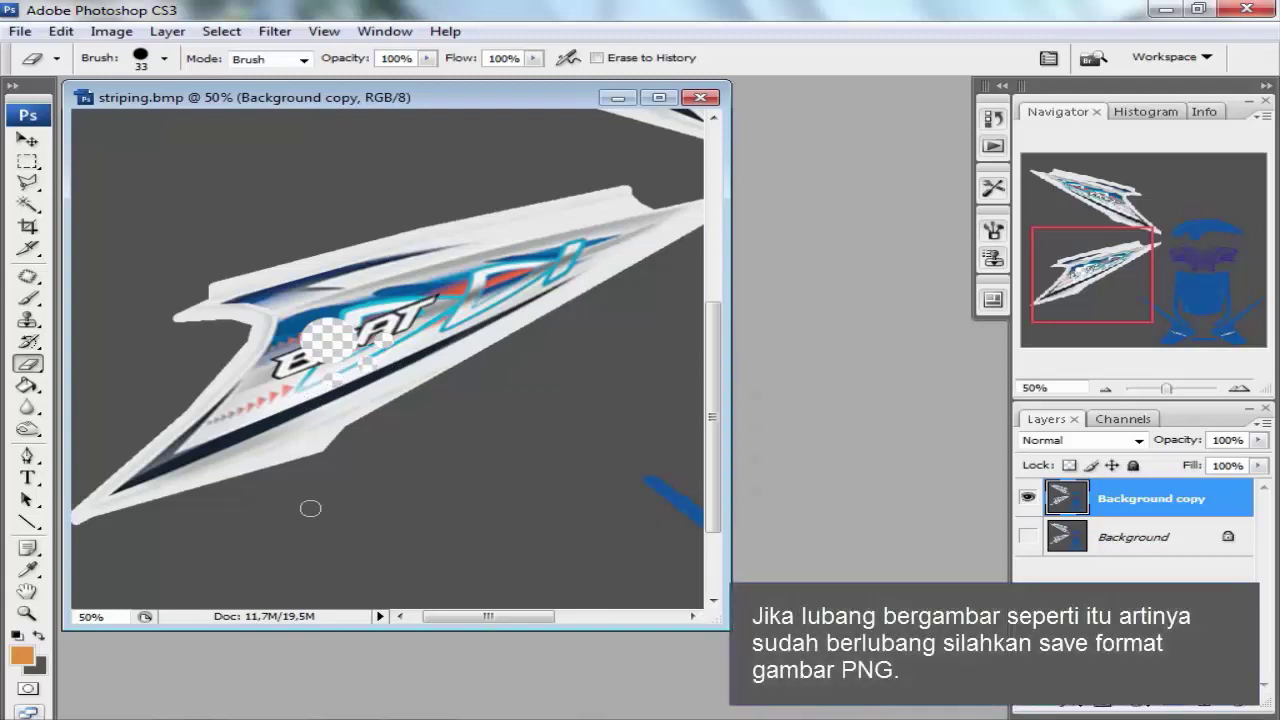
Toggle the Background and Background copy layers to compare the erased hole.
left_click(1028, 536)
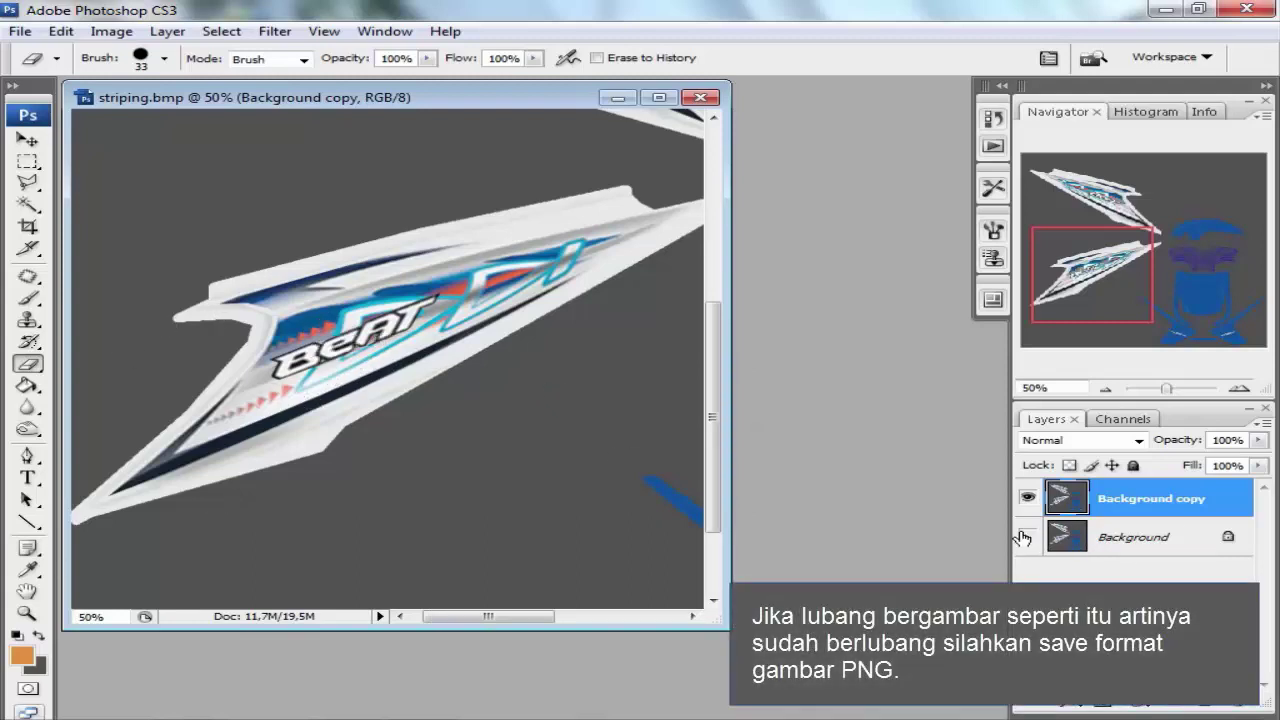
left_click(1028, 536)
left_click(1027, 497)
left_click(1028, 497)
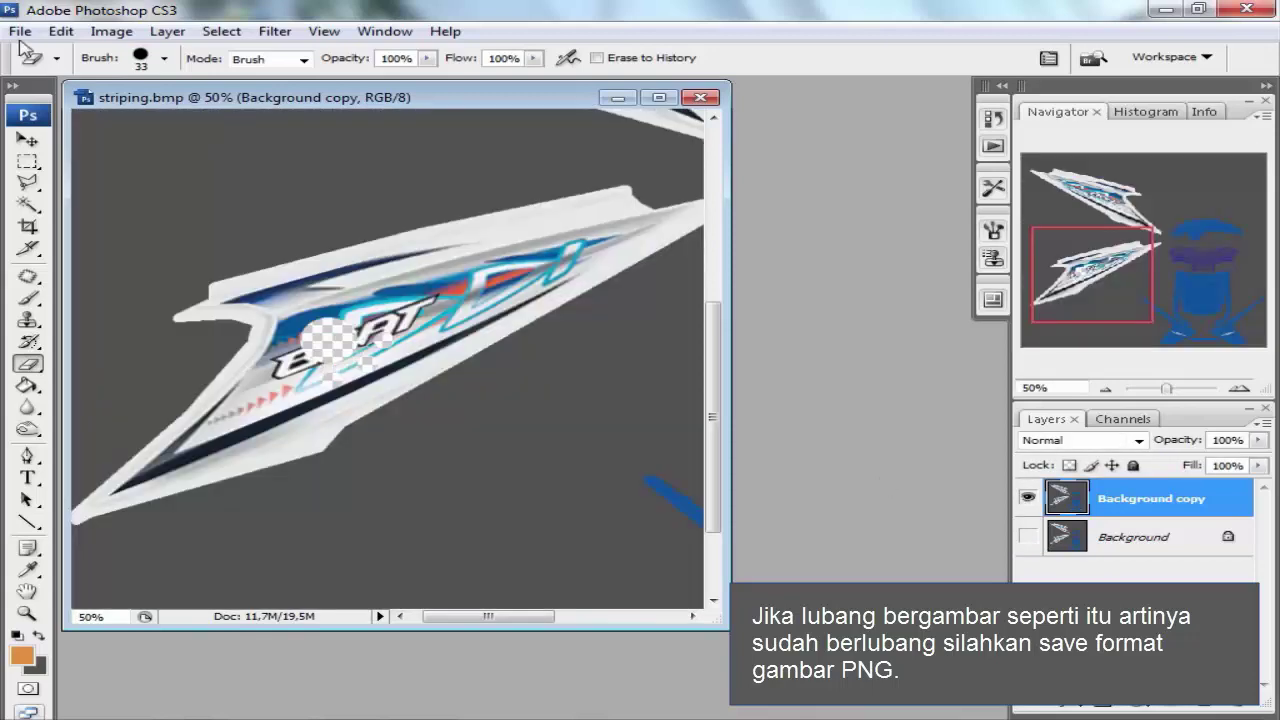
Save the texture as an interlaced PNG, striping.png, and close Photoshop.
left_click(20, 31)
left_click(87, 274)
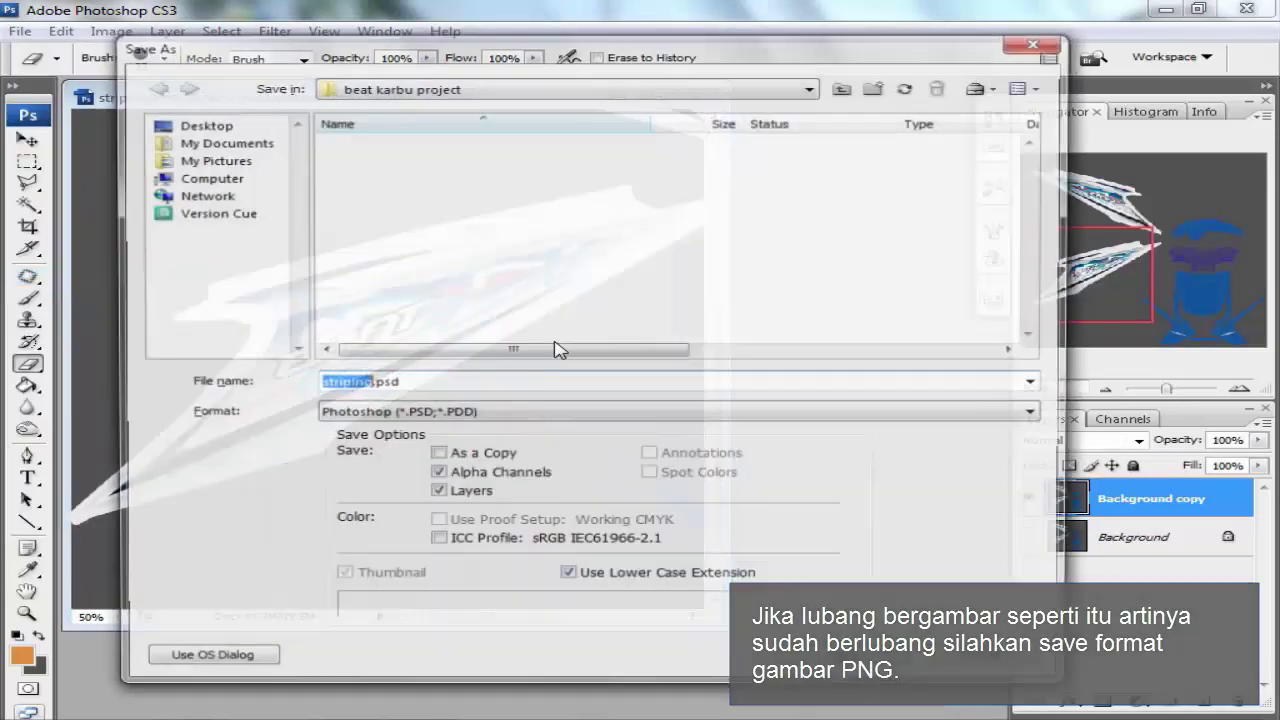
left_click(475, 411)
scroll(439, 500, "down", 3)
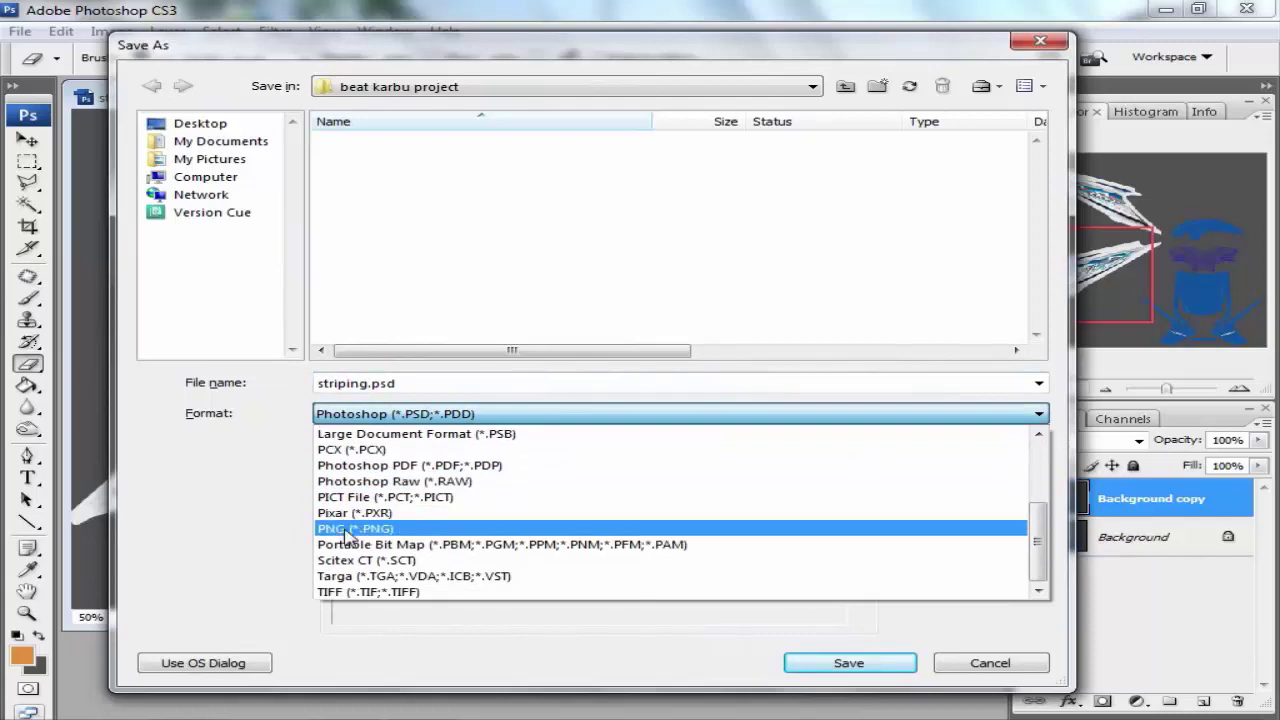
left_click(358, 528)
left_click(401, 383)
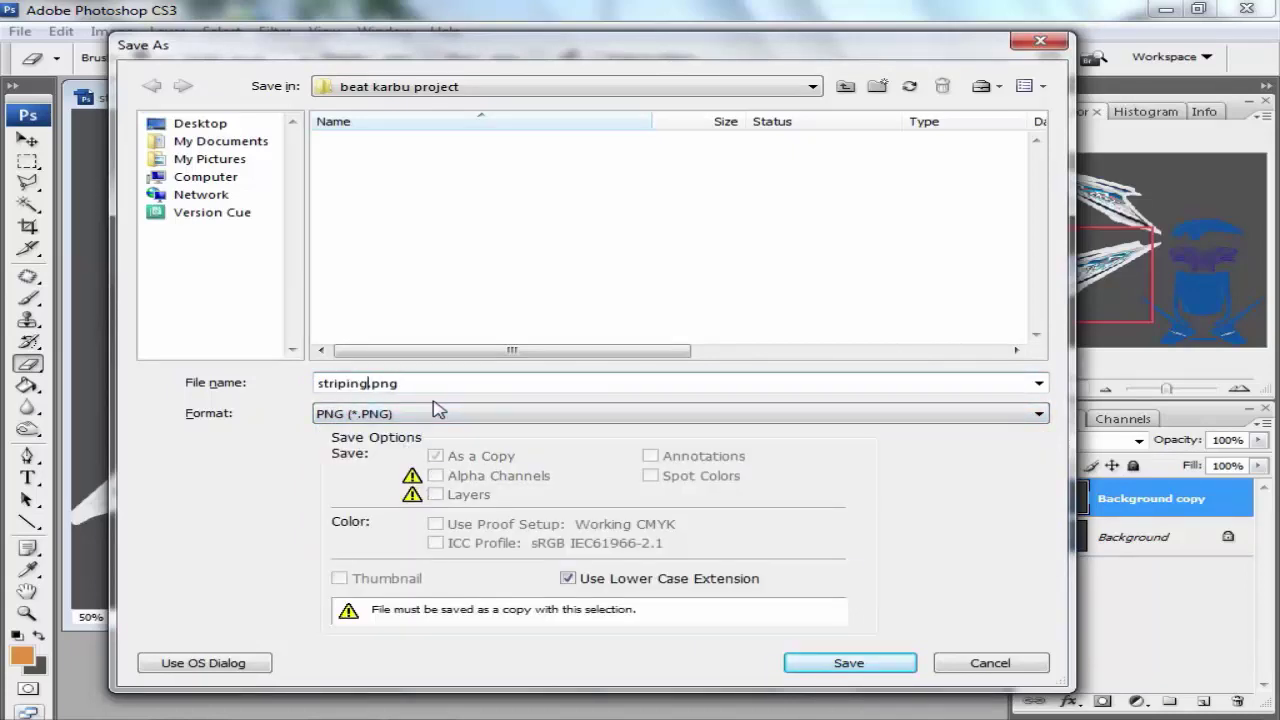
key("Return")
left_click(539, 386)
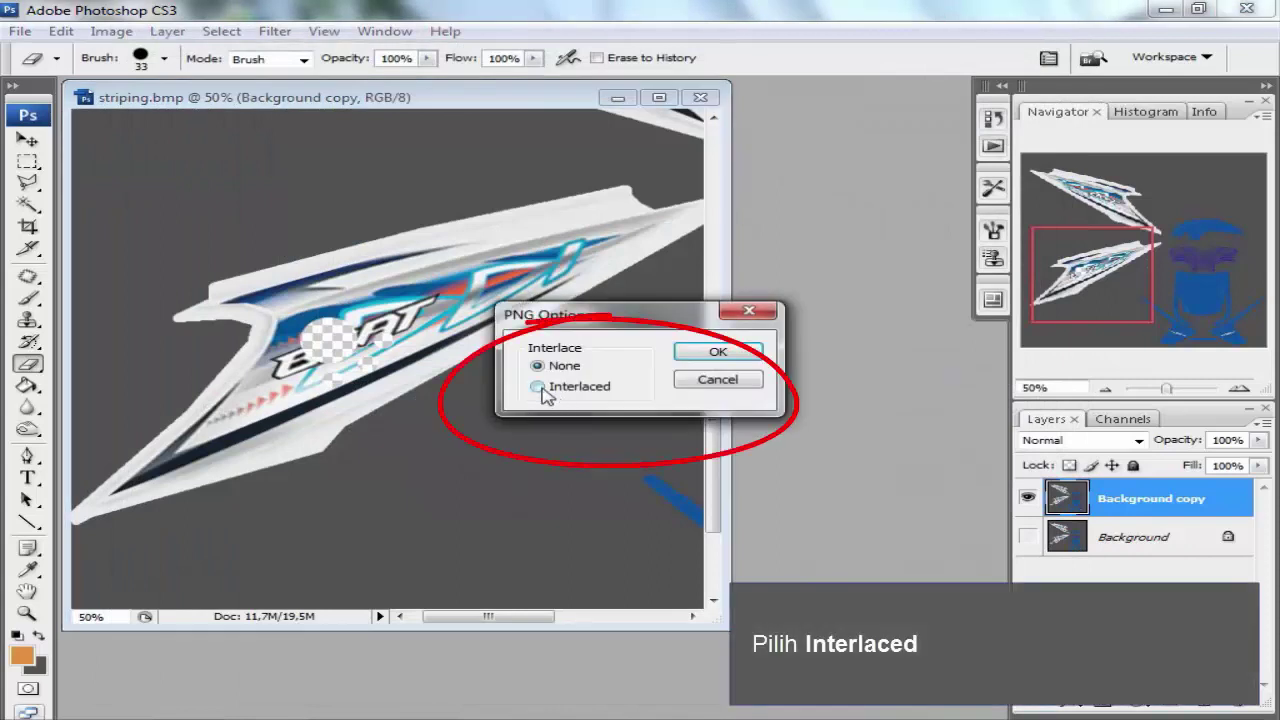
left_click(686, 358)
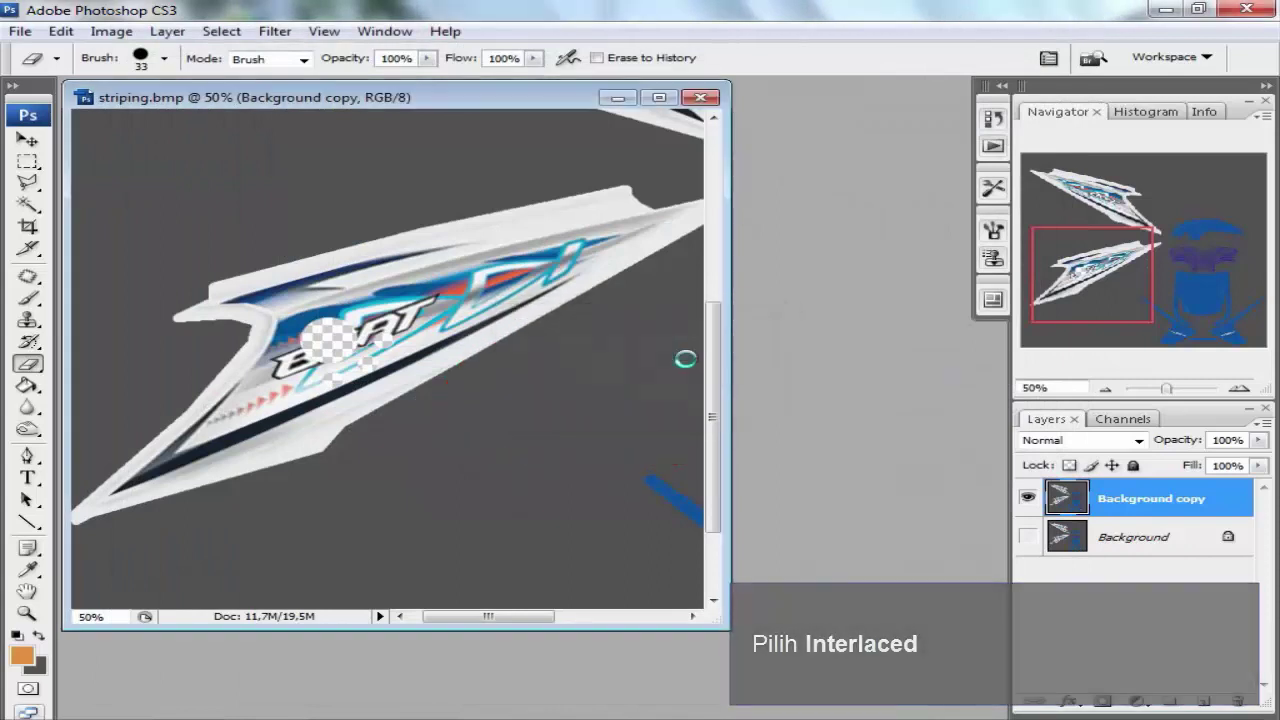
left_click(1245, 14)
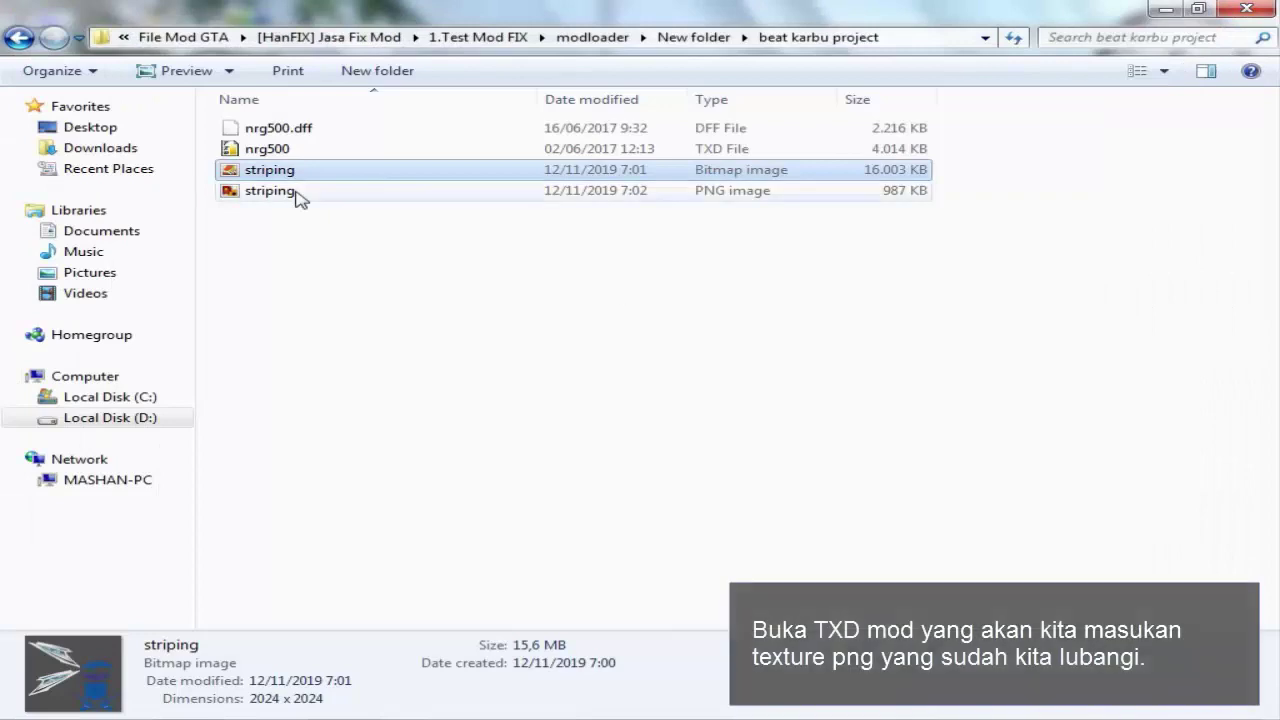
Open nrg500.txd and import the holed striping PNG, dismissing the division-by-zero error.
double_click(280, 150)
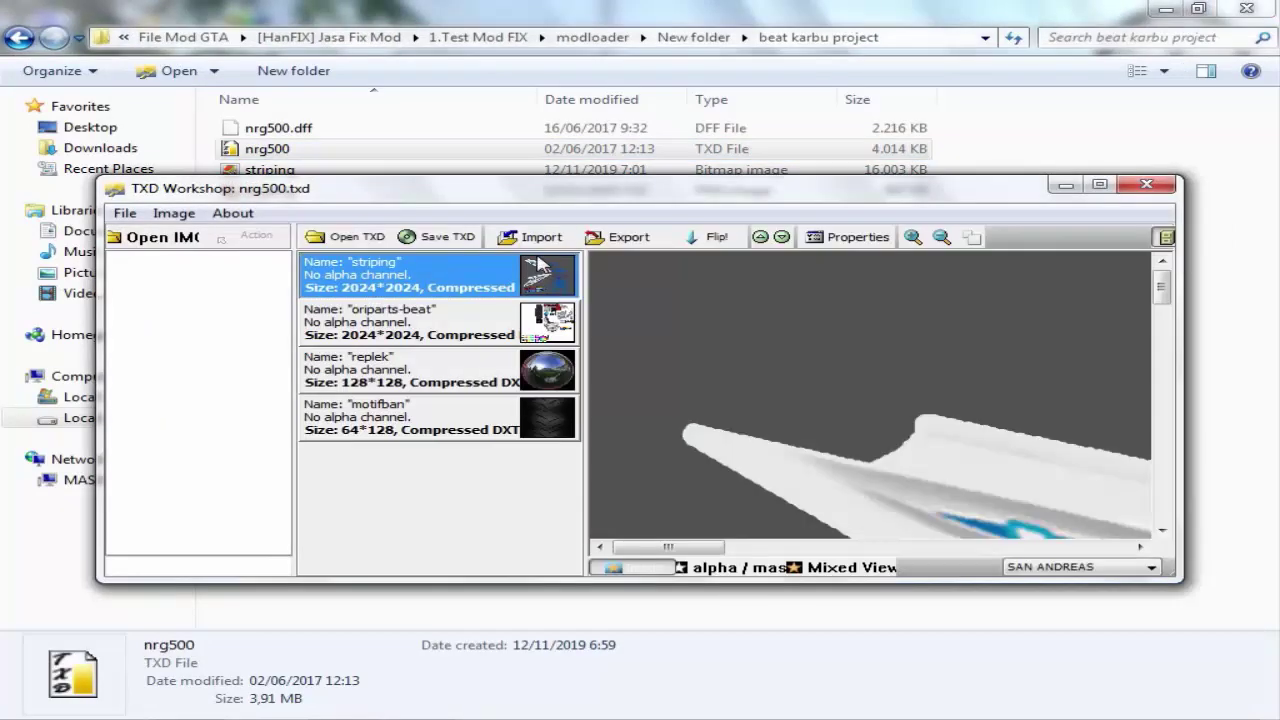
left_click(540, 248)
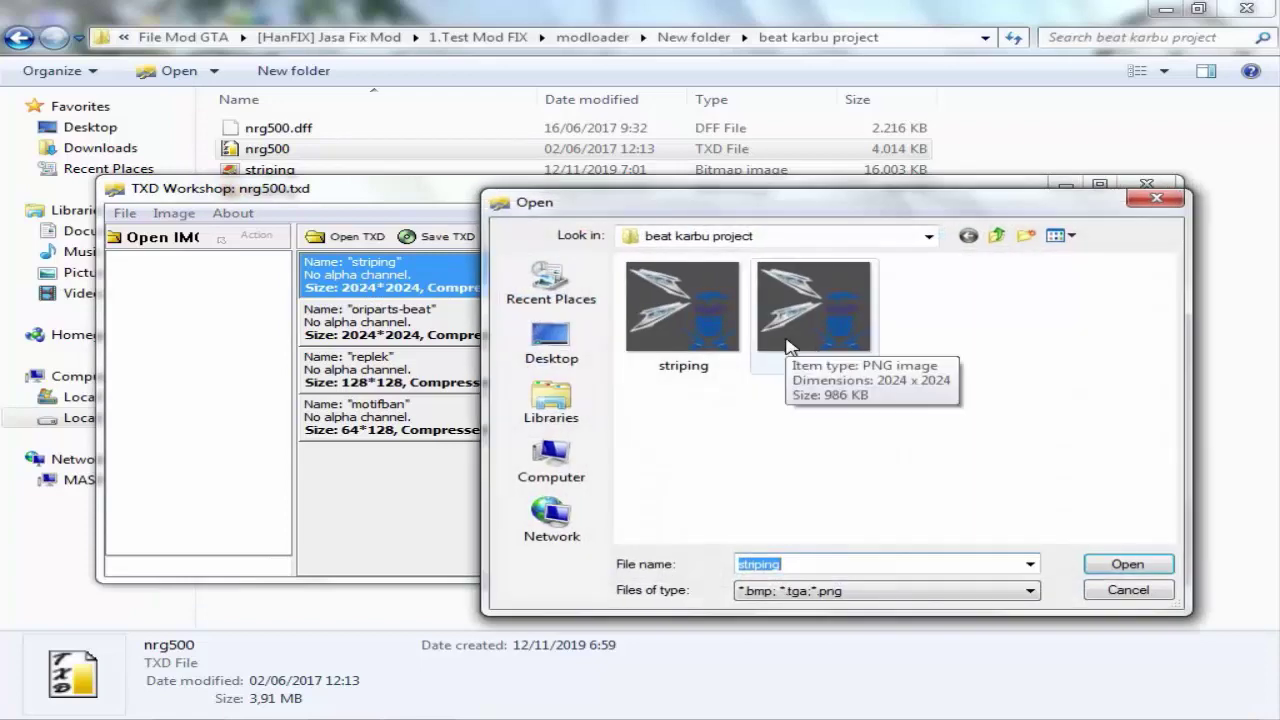
double_click(765, 340)
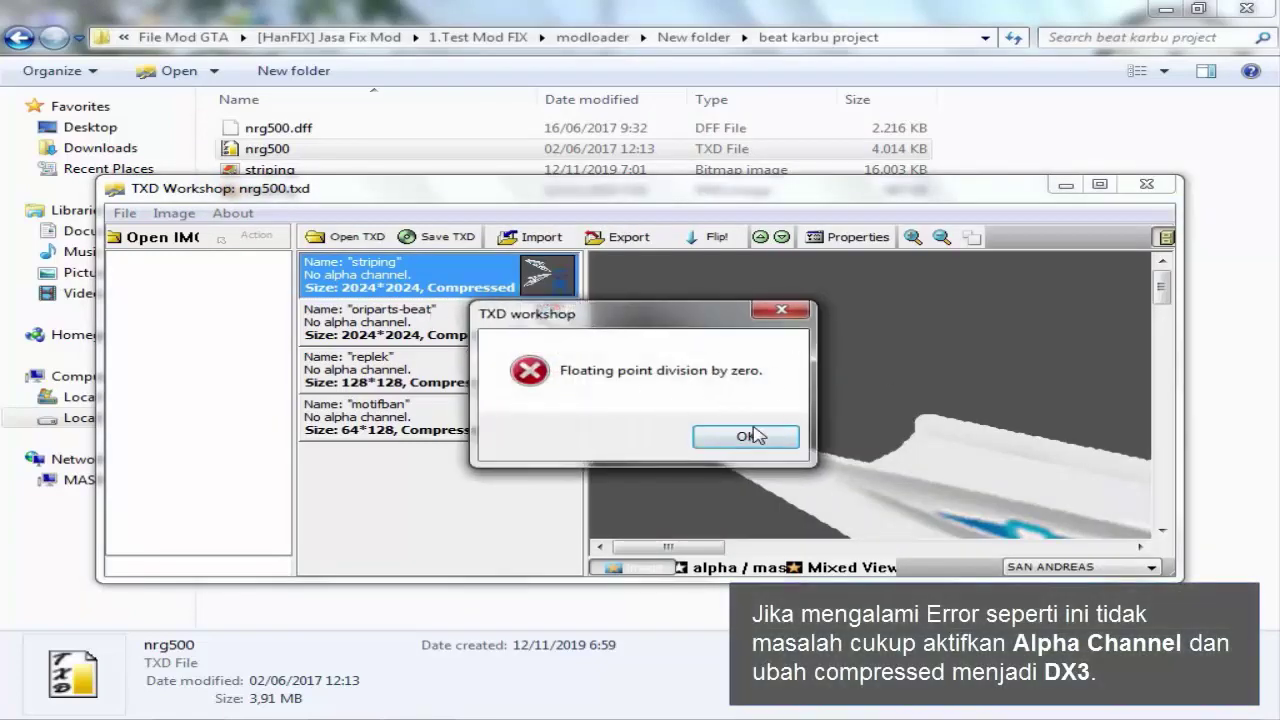
left_click(757, 436)
Enable alpha for the striping texture and set its compression to DXT3.
double_click(441, 290)
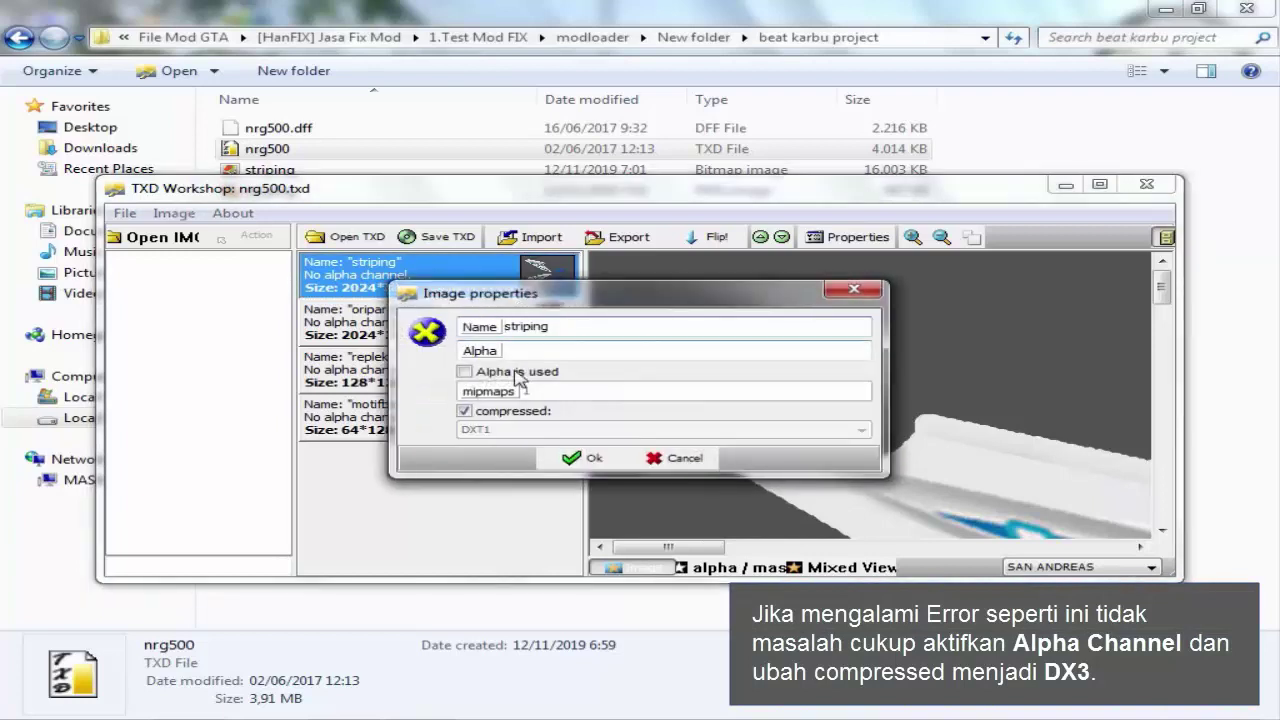
left_click(515, 370)
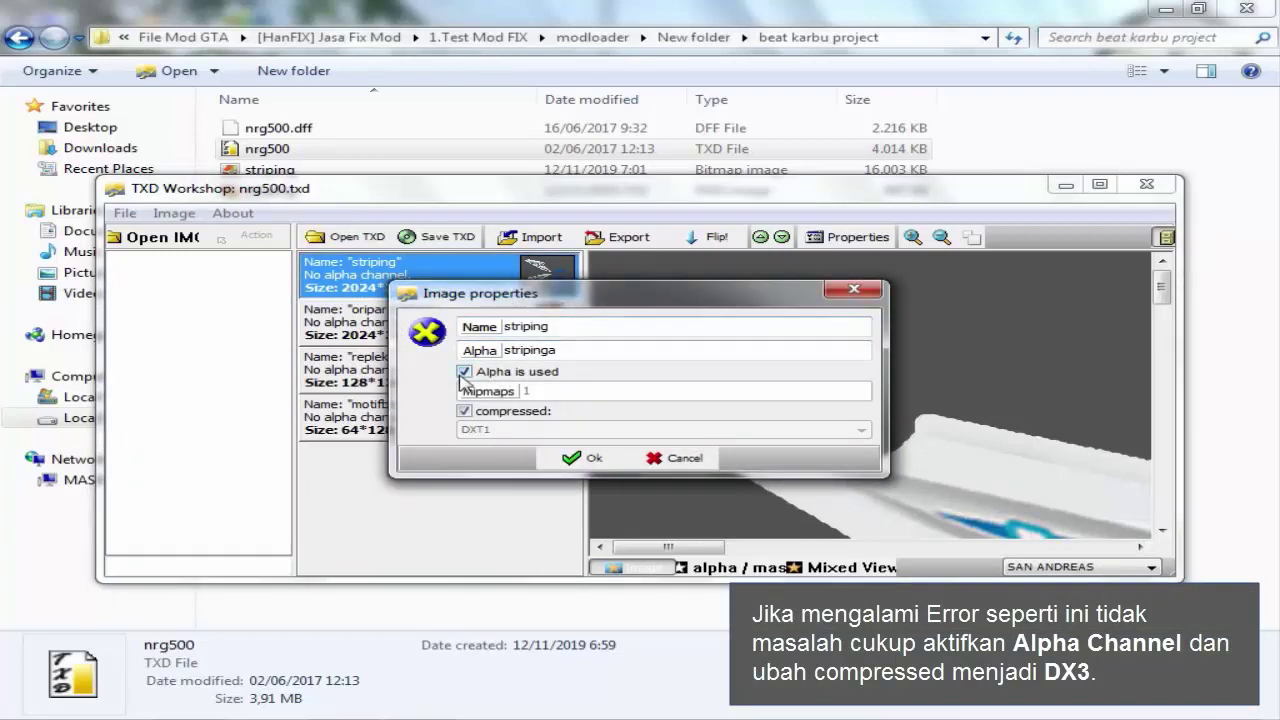
left_click(464, 411)
left_click(464, 411)
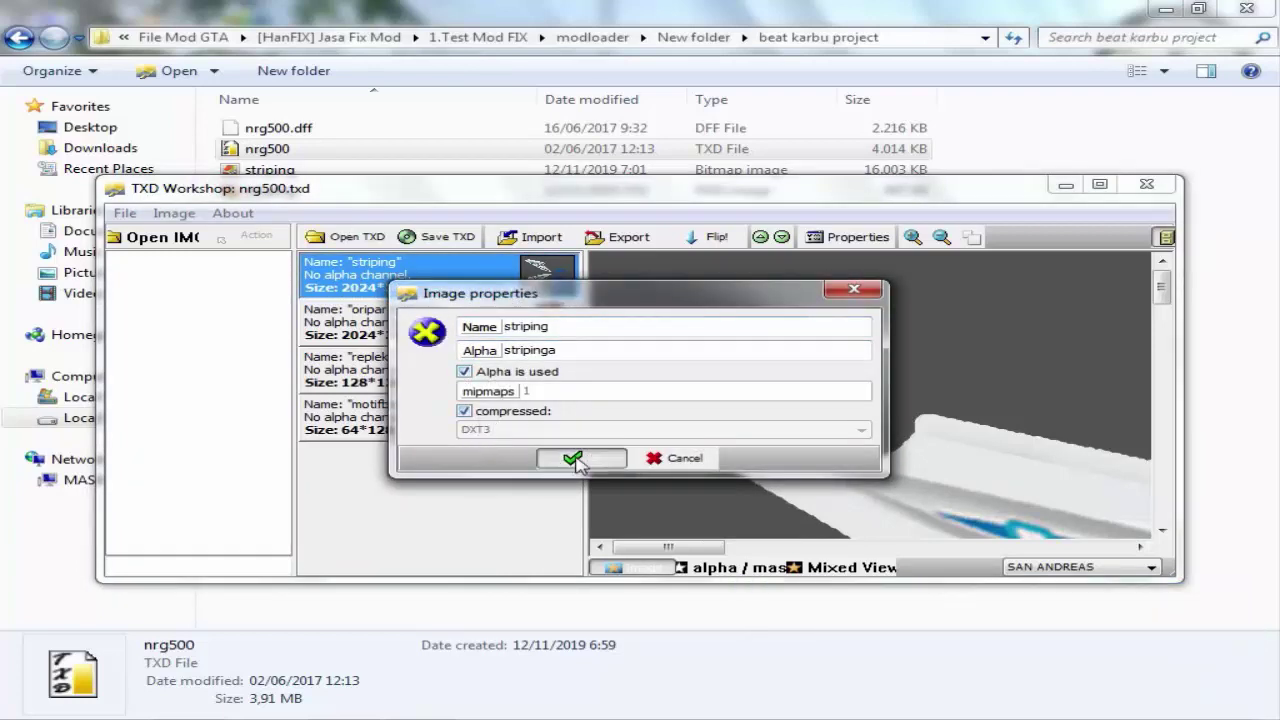
left_click(583, 457)
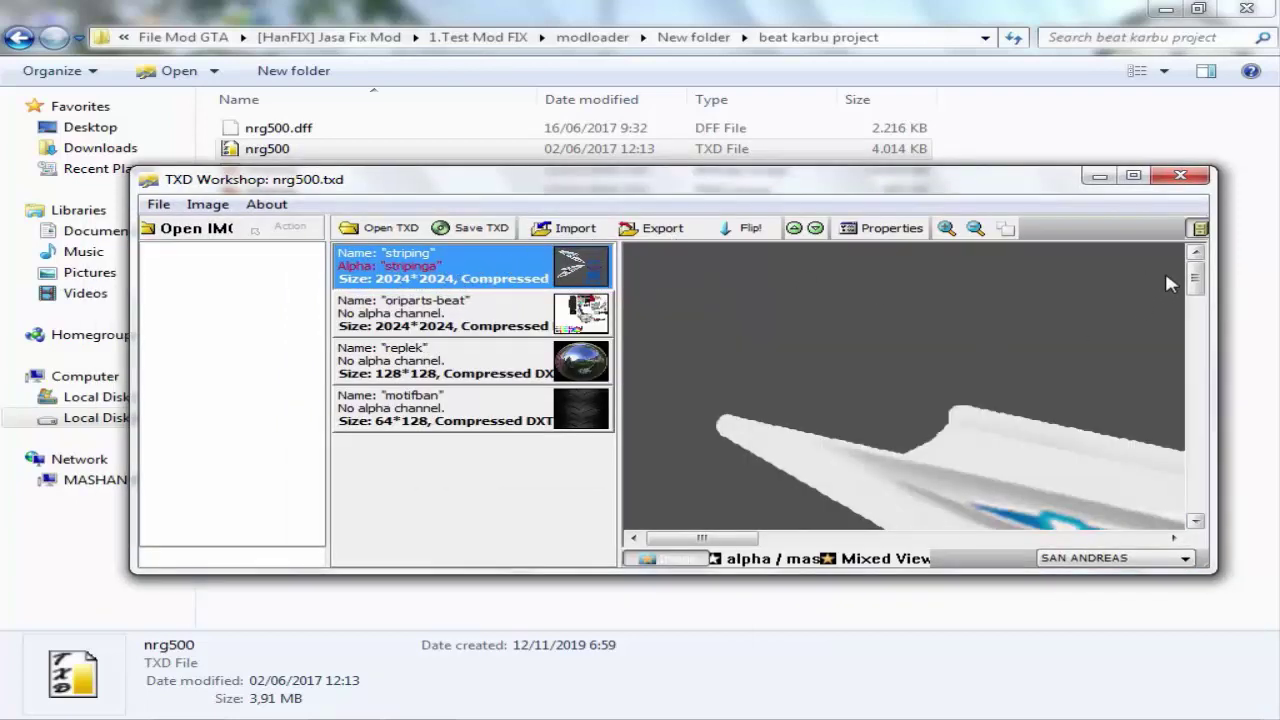
left_click_drag(1196, 280, 1196, 410)
mouse_move(747, 538)
left_mouse_down()
mouse_move(857, 545)
mouse_move(840, 545)
left_mouse_up()
Save the TXD, spawn an NRG-500 in GTA San Andreas, and walk up to inspect it.
left_click(483, 228)
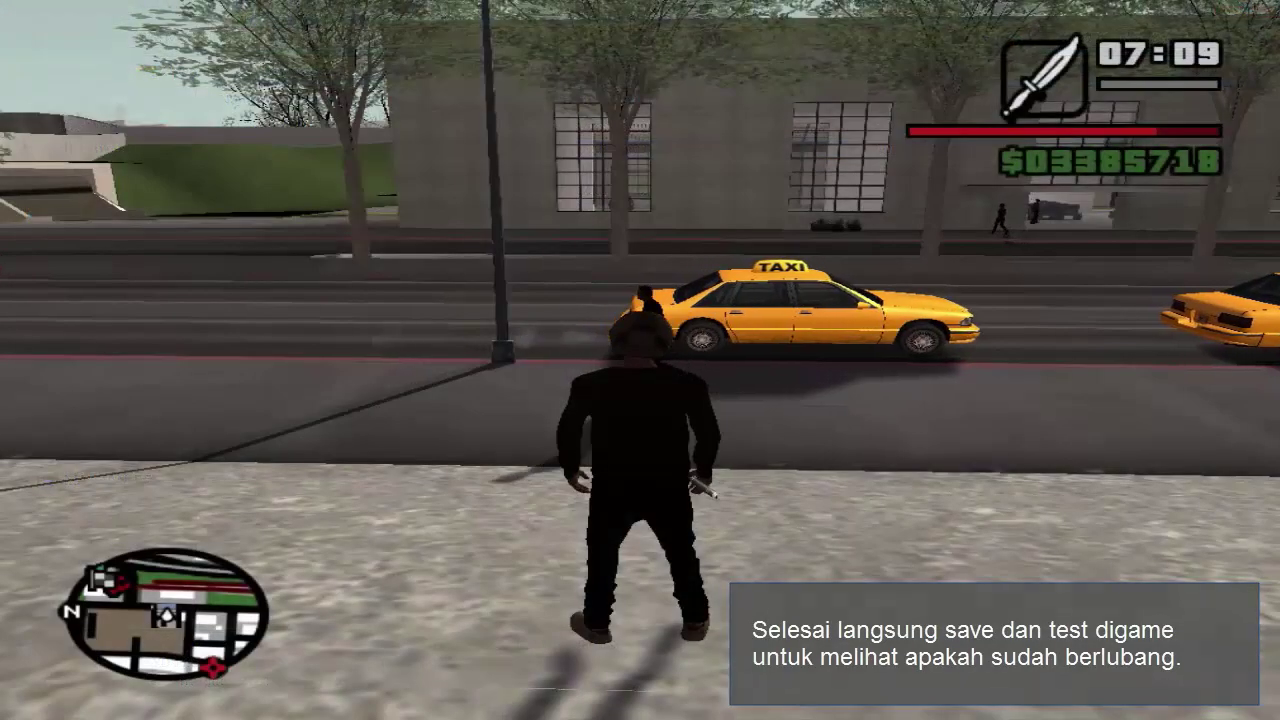
key("Down")
key("space")
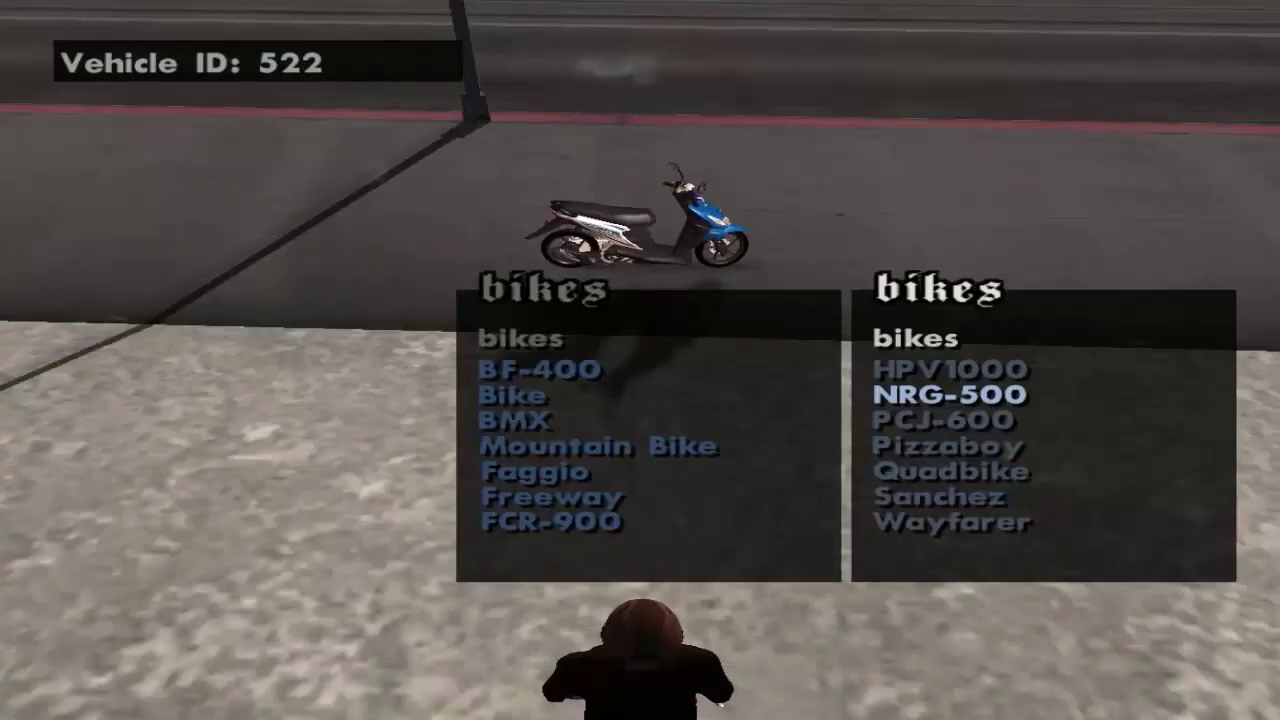
key("w")
key("e")
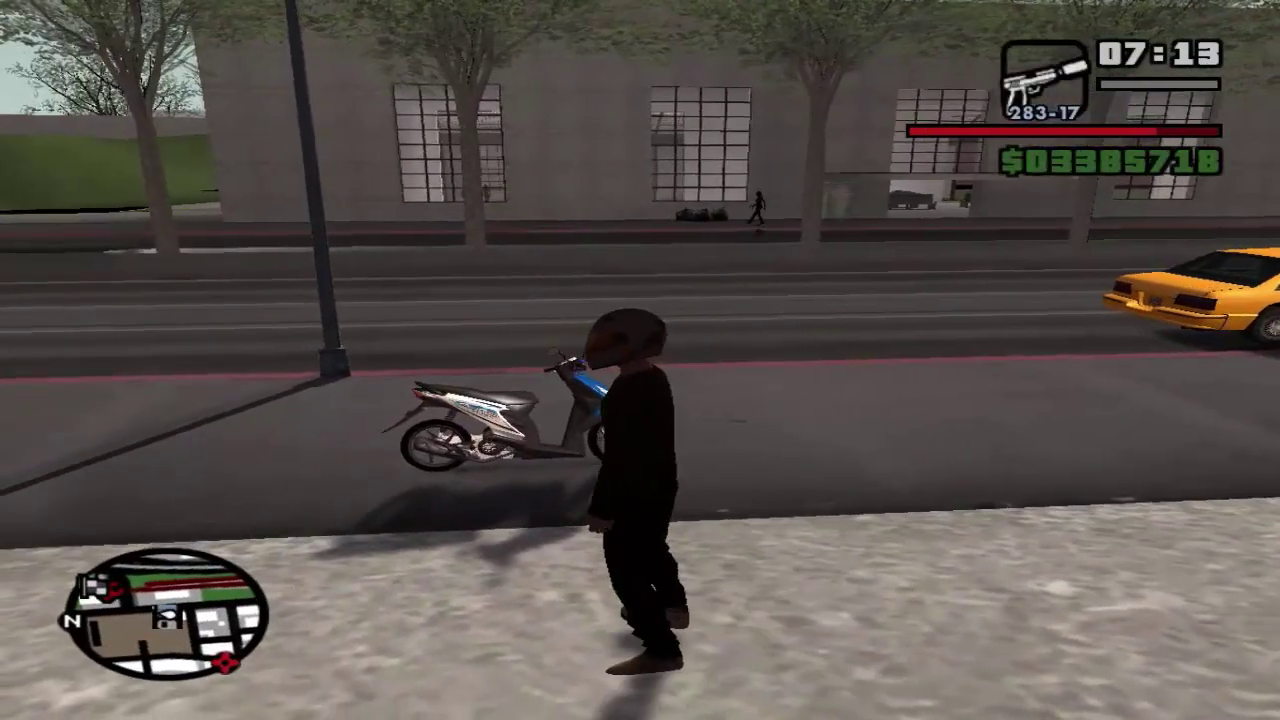
key("f")
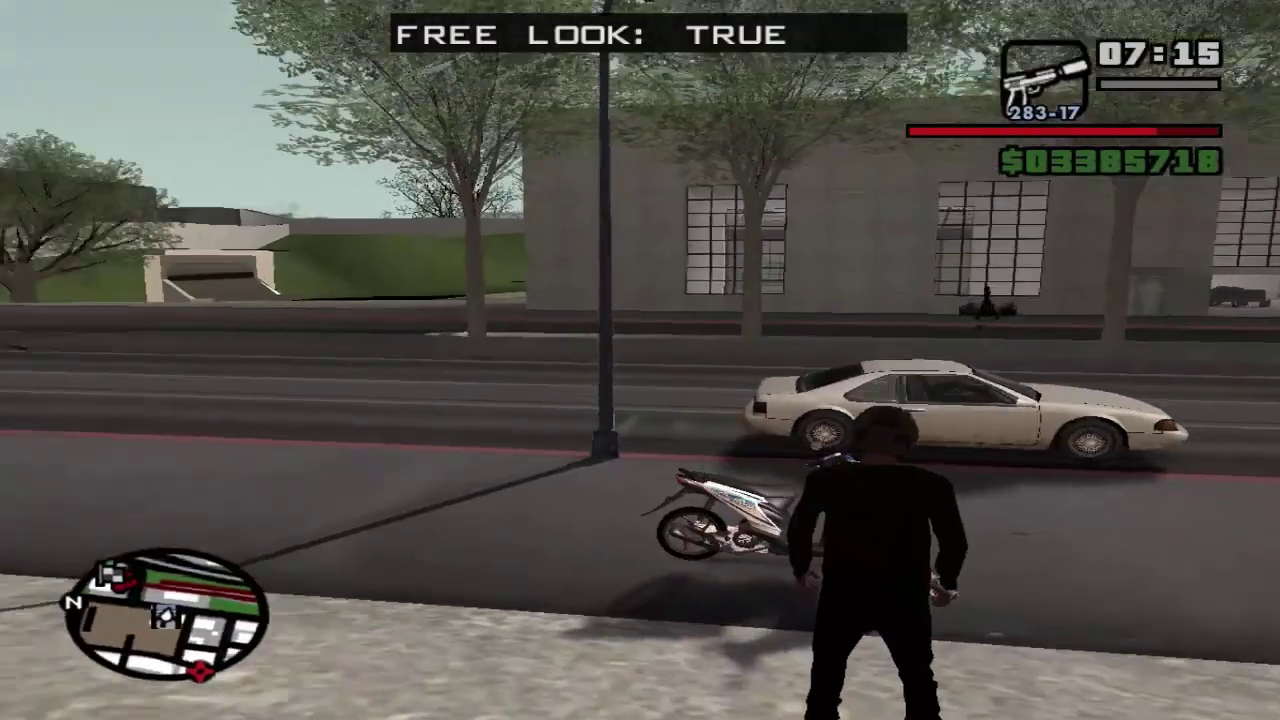